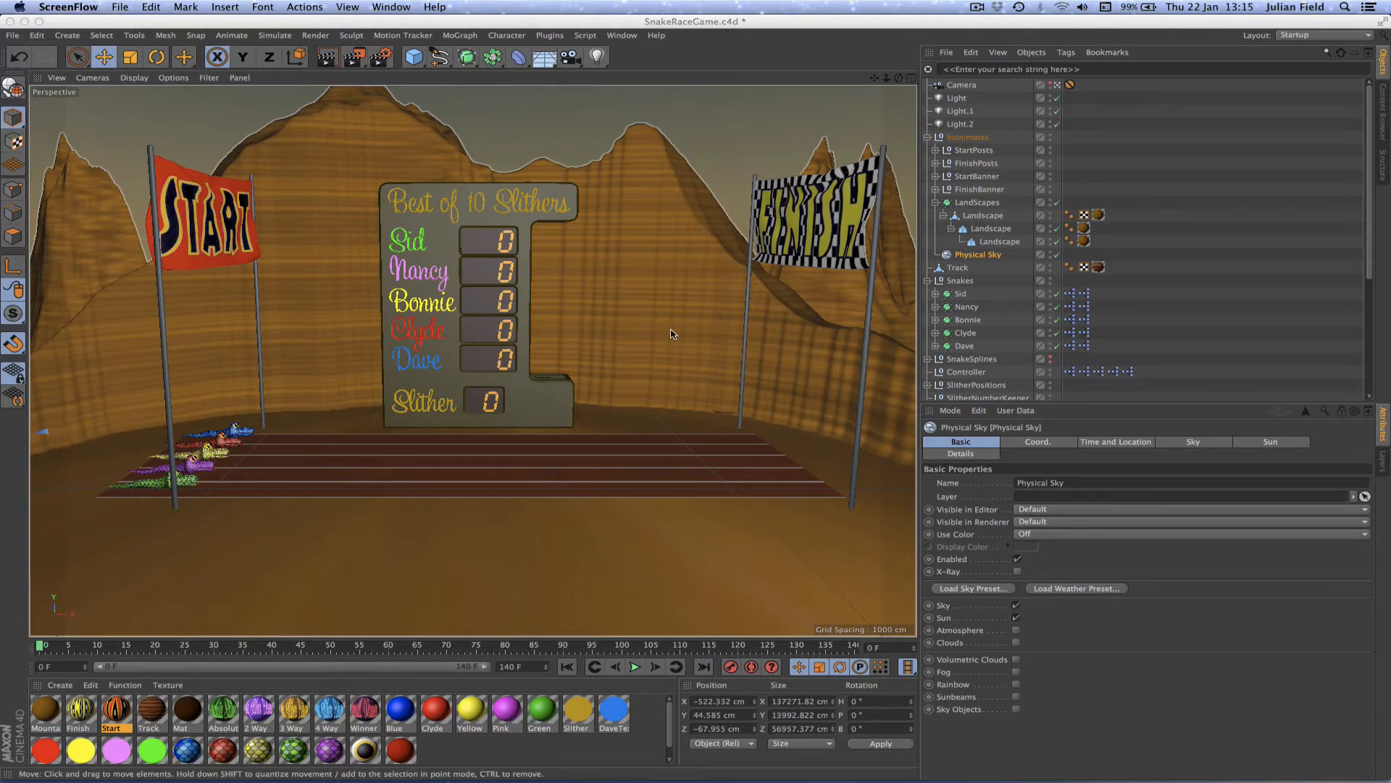
- Switch to the open Tutorial 19.c4d project and activate Live Selection
left_click(616, 35)
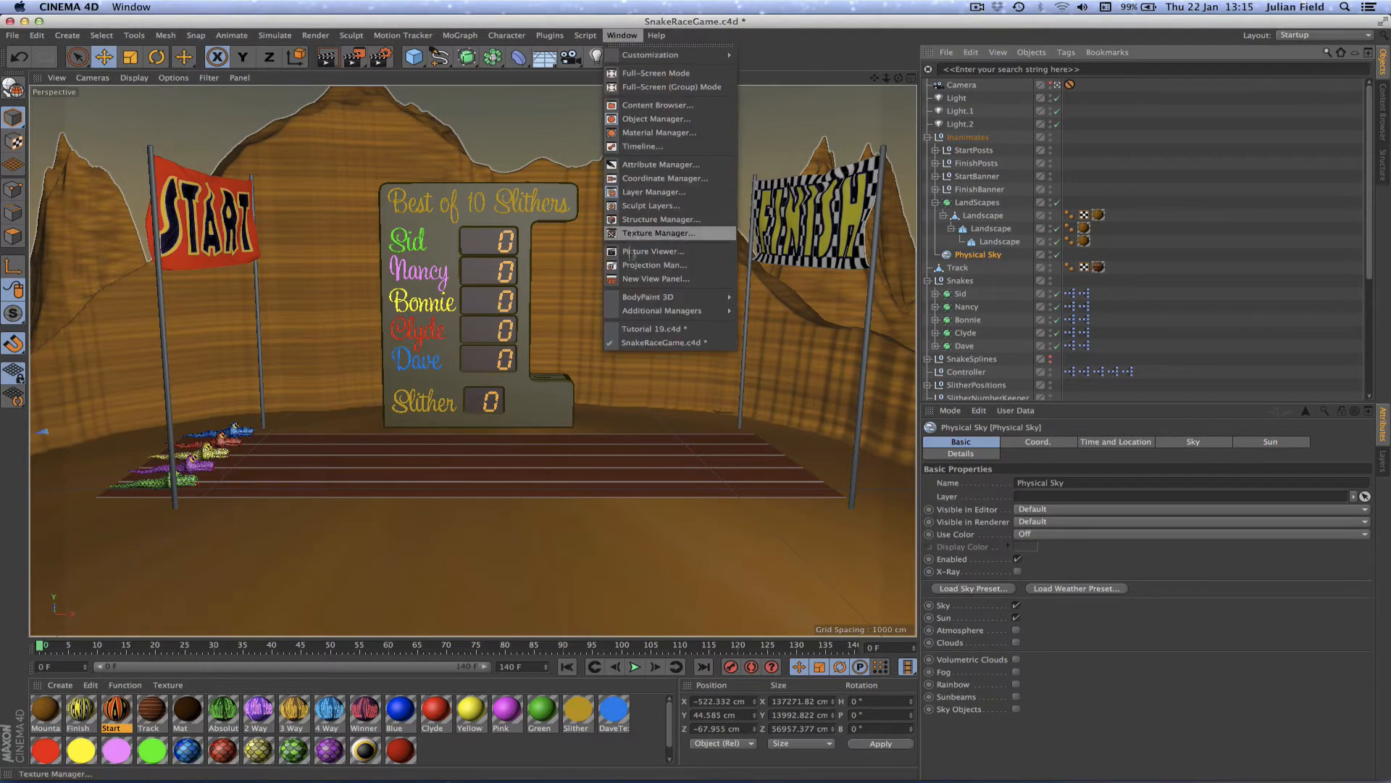
left_click(648, 330)
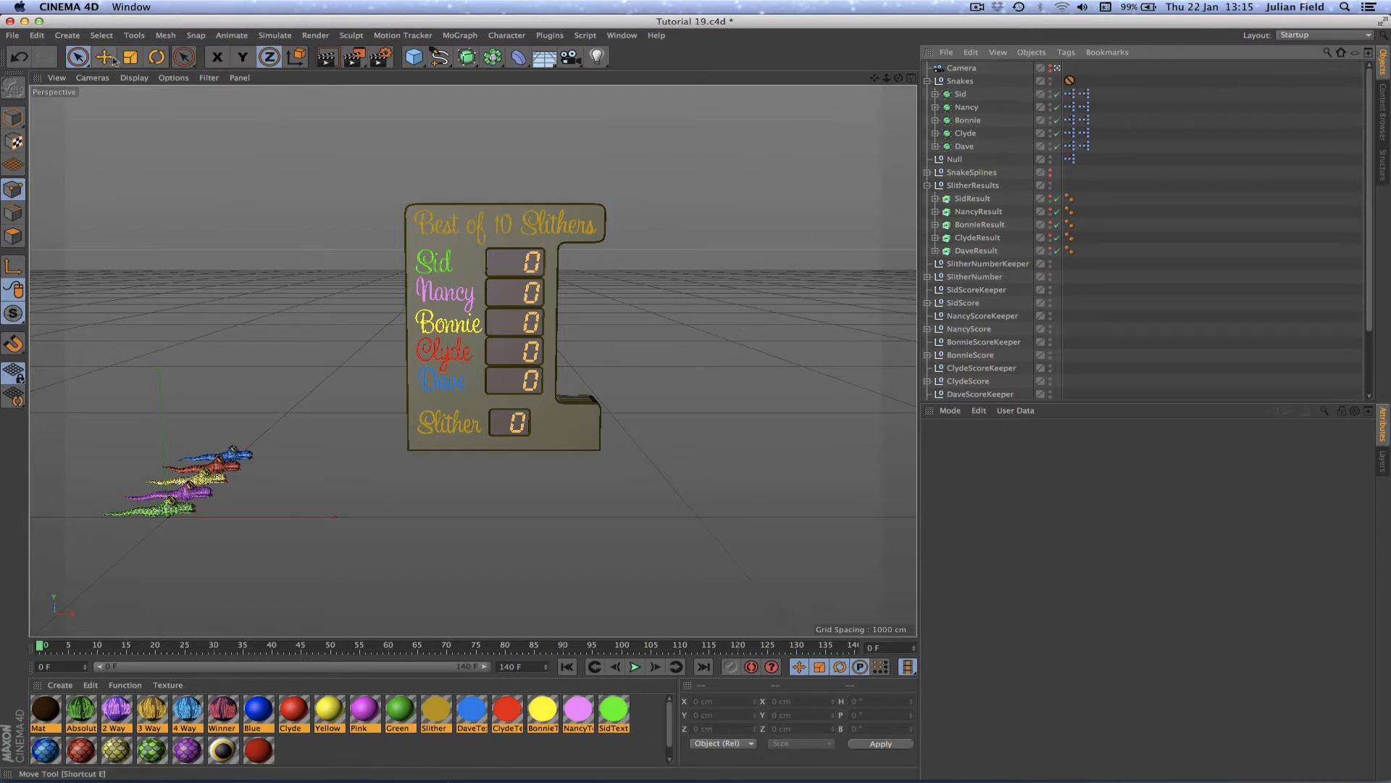
left_click(78, 58)
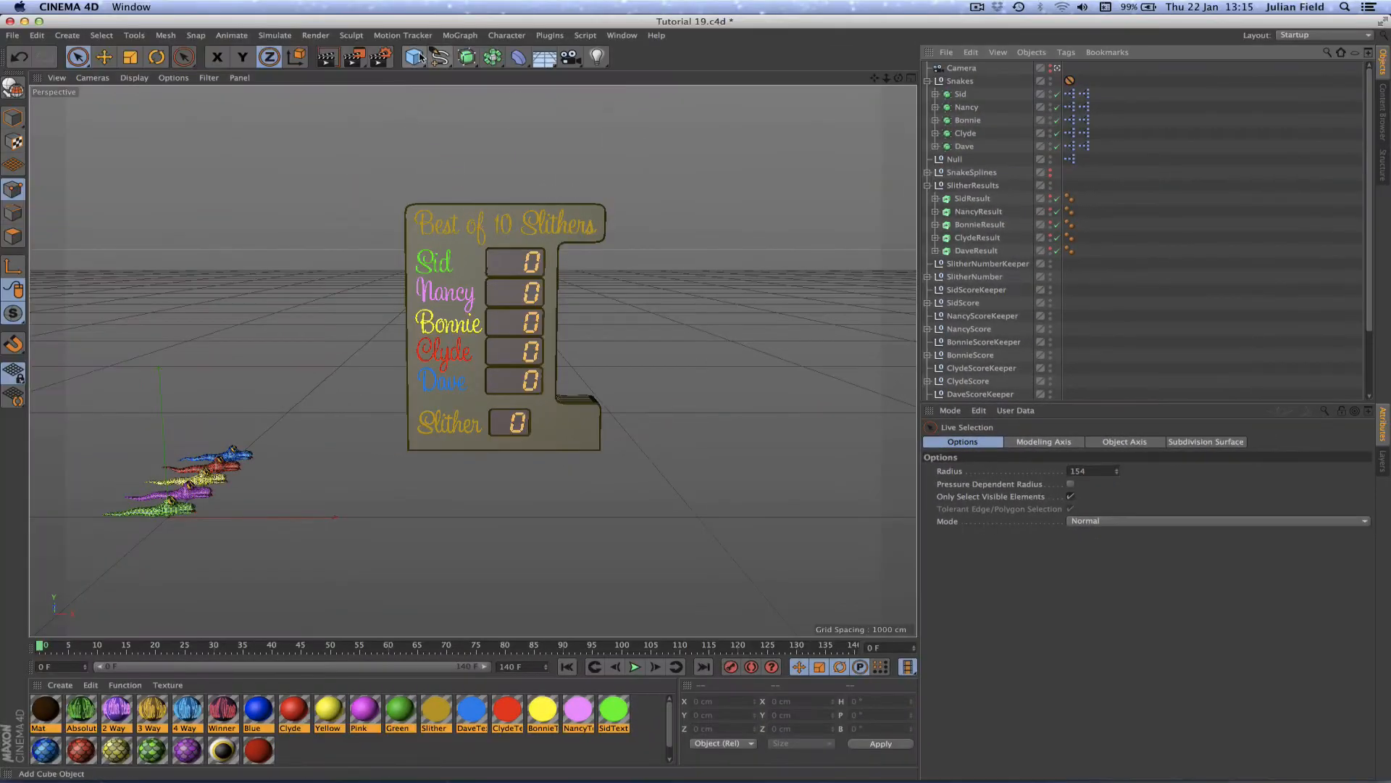
- Add a Landscape primitive to the scene
left_click(416, 57)
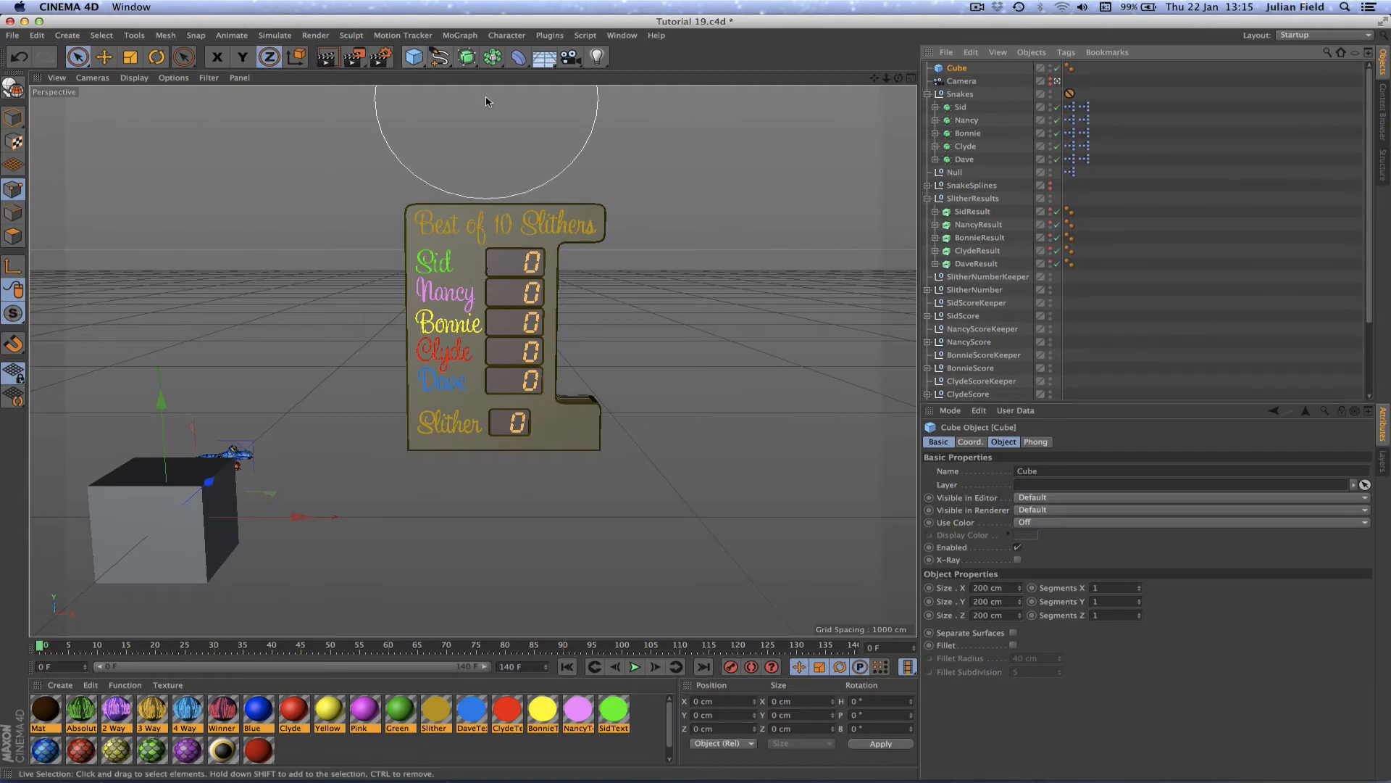
key("Delete")
left_click(415, 57)
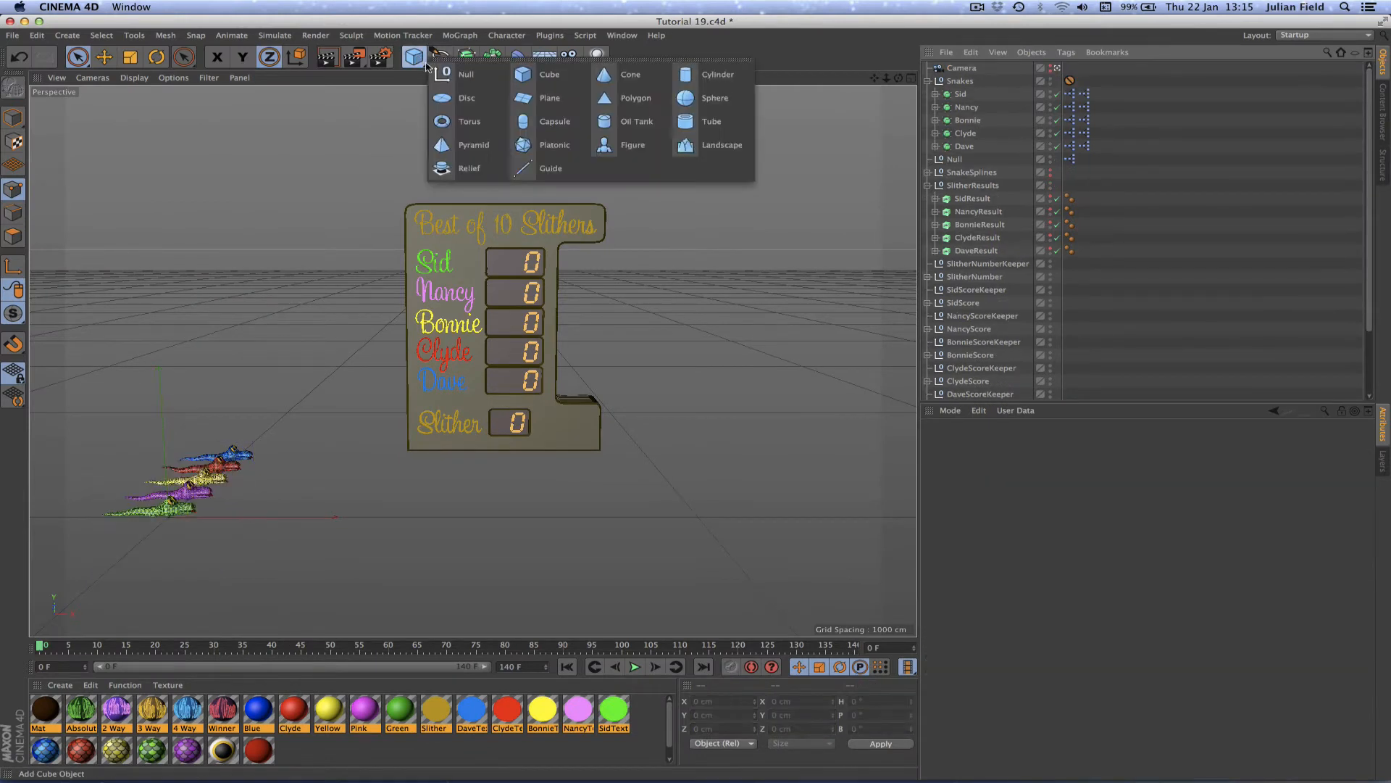
left_click(709, 152)
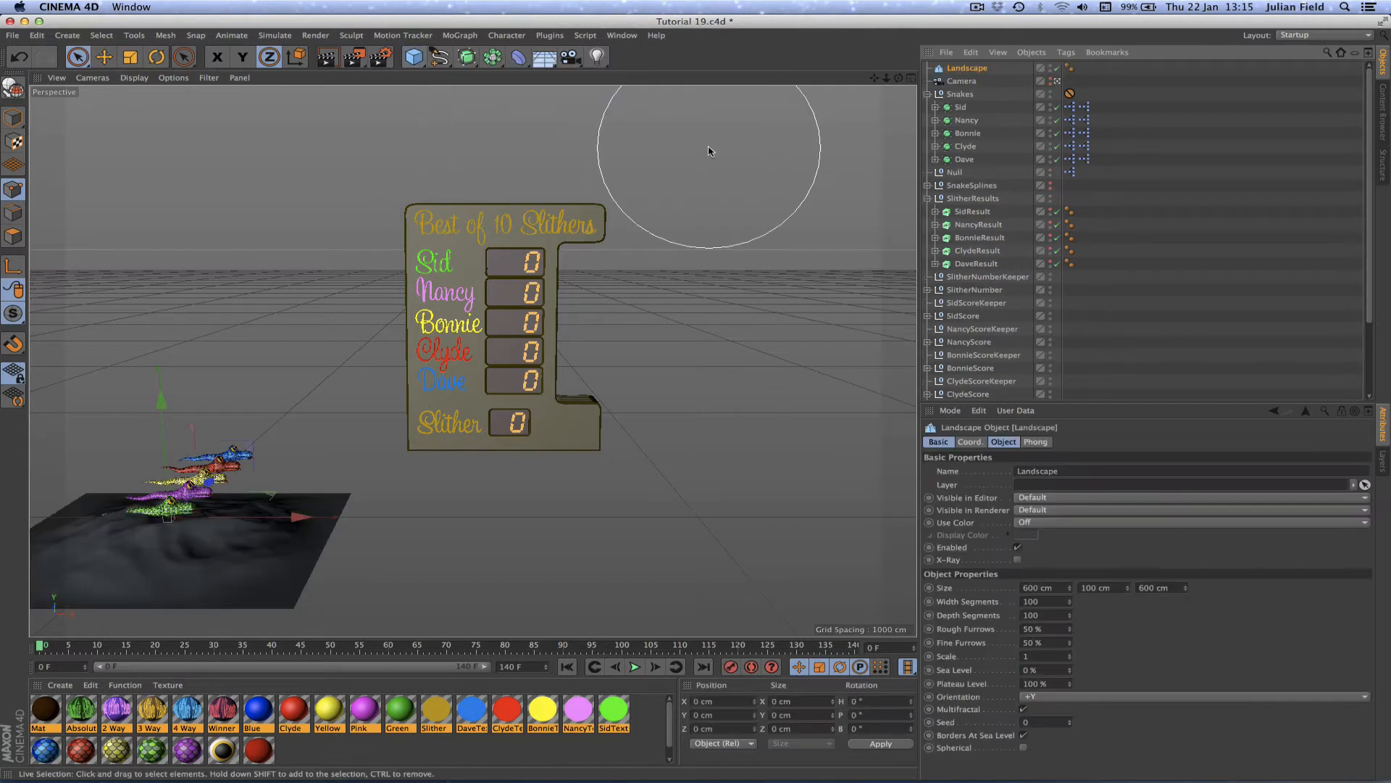
- Move the landscape in the top view to about X 657 cm, Z 497 cm, centring it on the scoreboard
key("F2")
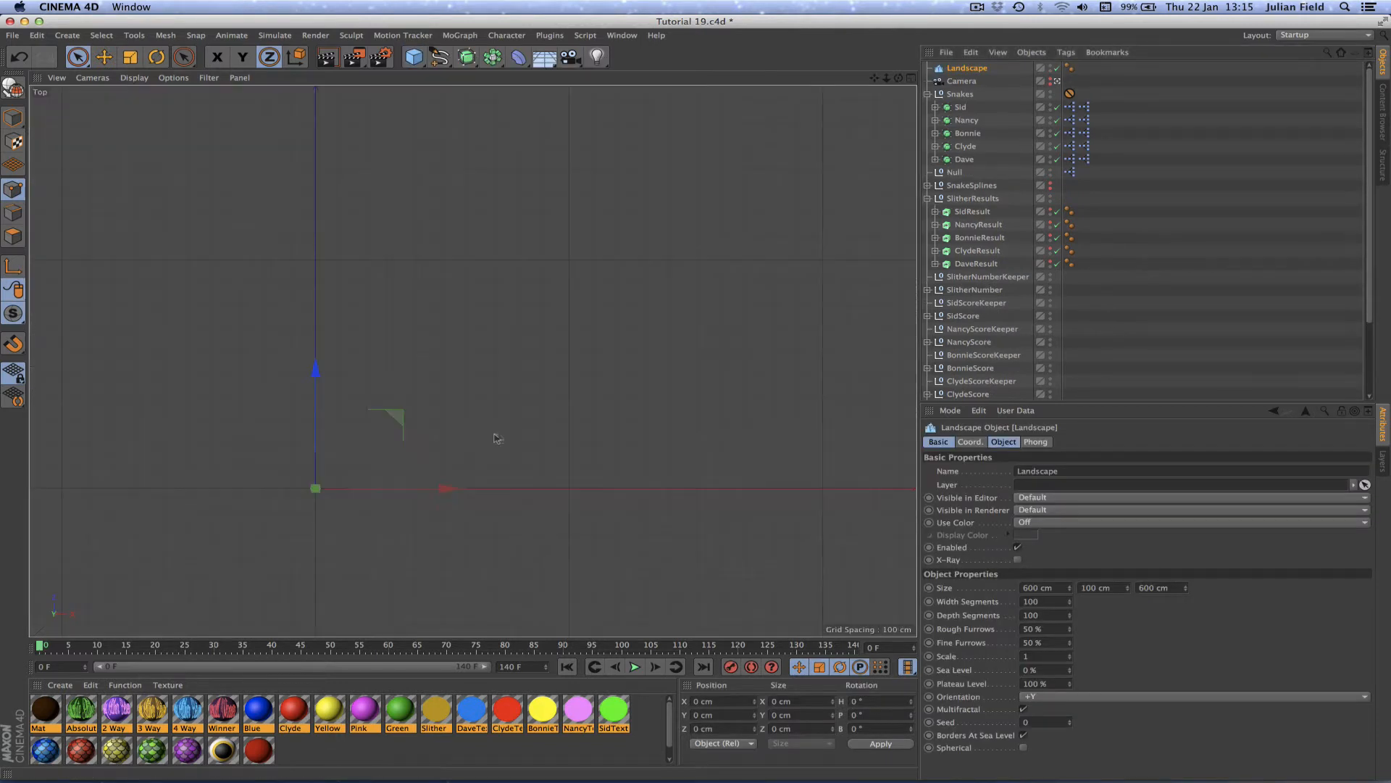
left_click_drag(446, 487, 611, 487)
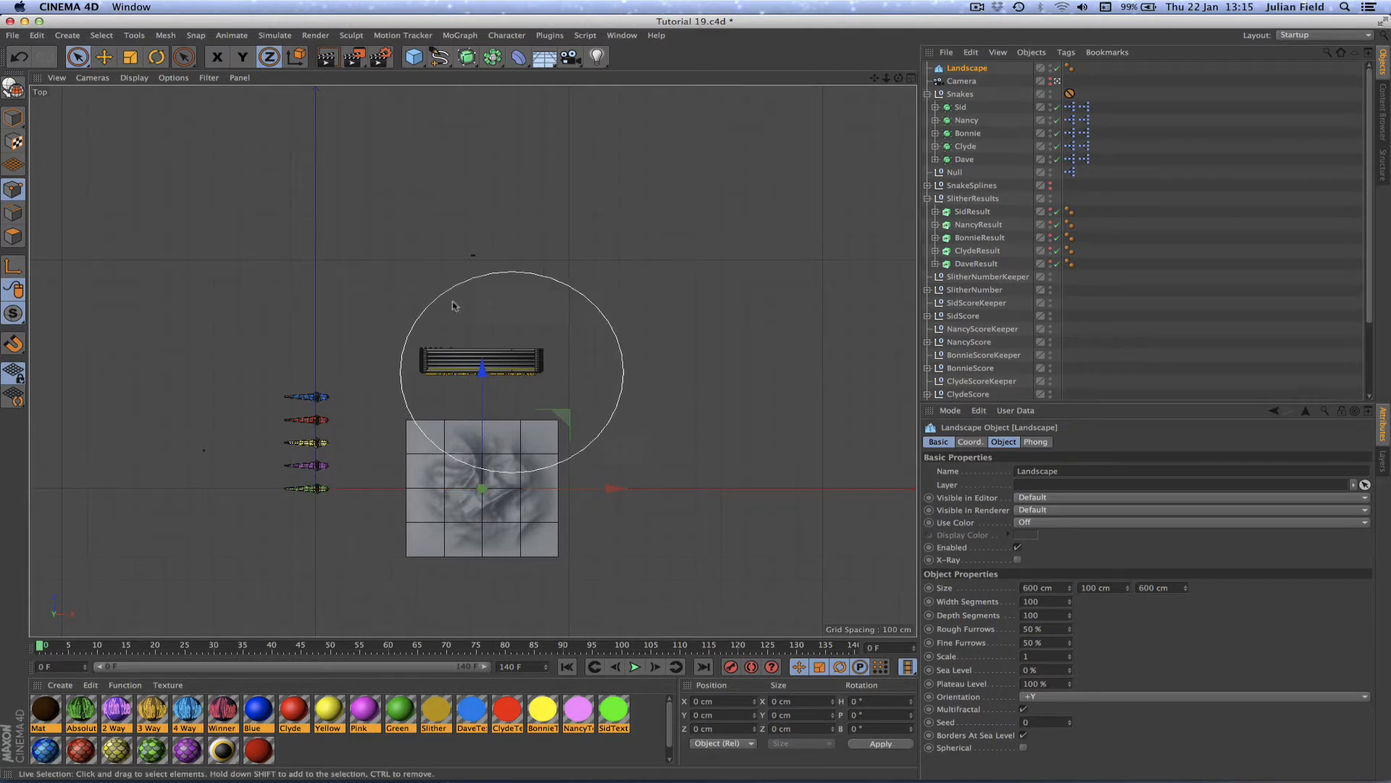
left_click_drag(482, 367, 482, 256)
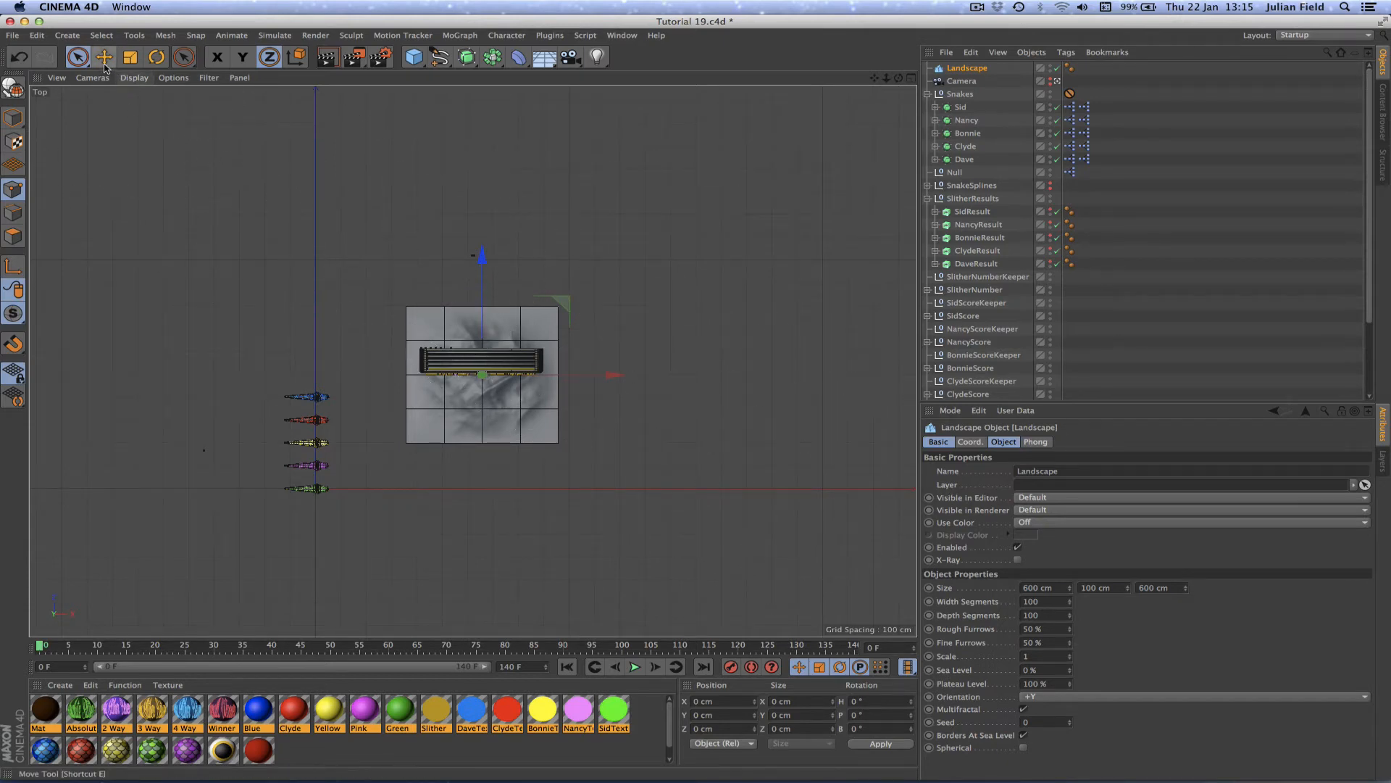
- Resize the landscape in model mode to about 2367 cm wide and 2156 cm deep so it surrounds the snakes and scoreboard
left_click(621, 304)
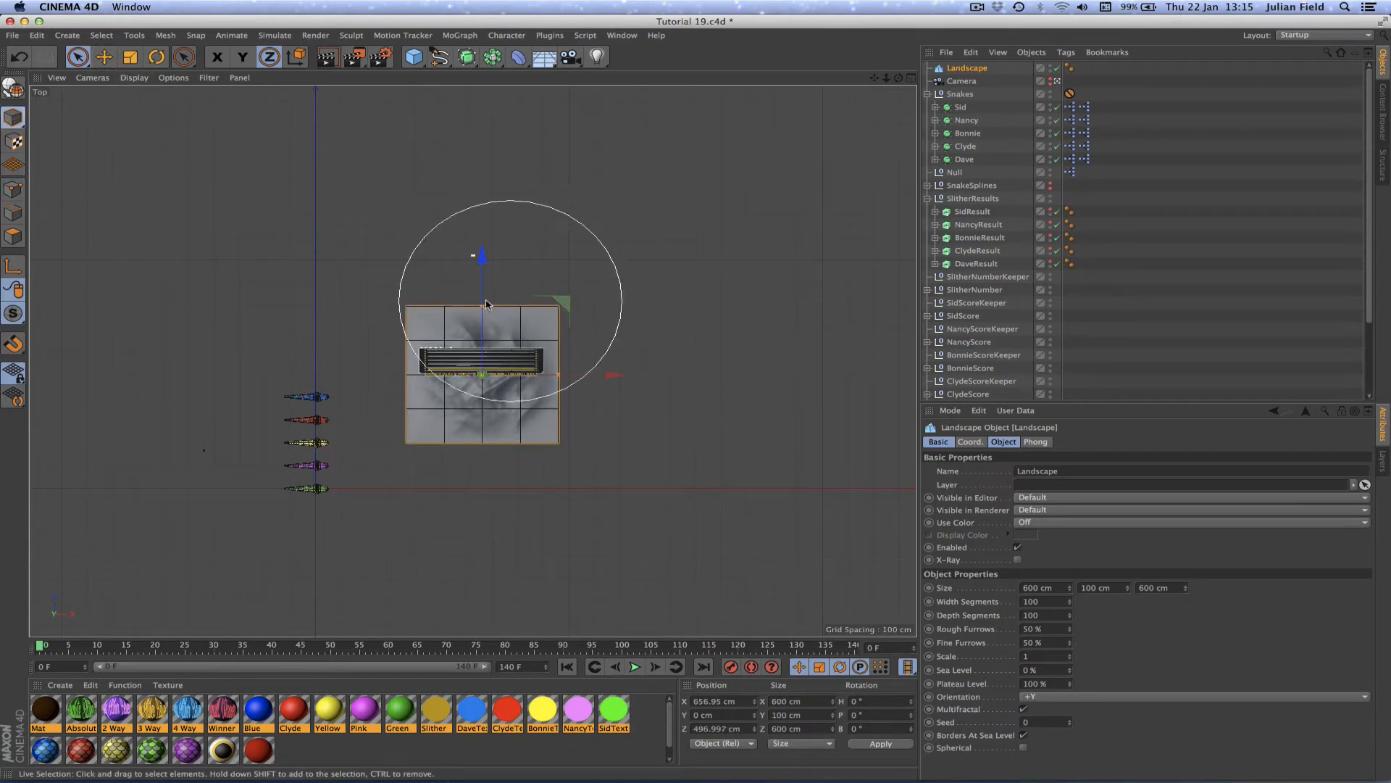
left_click_drag(484, 307, 483, 129)
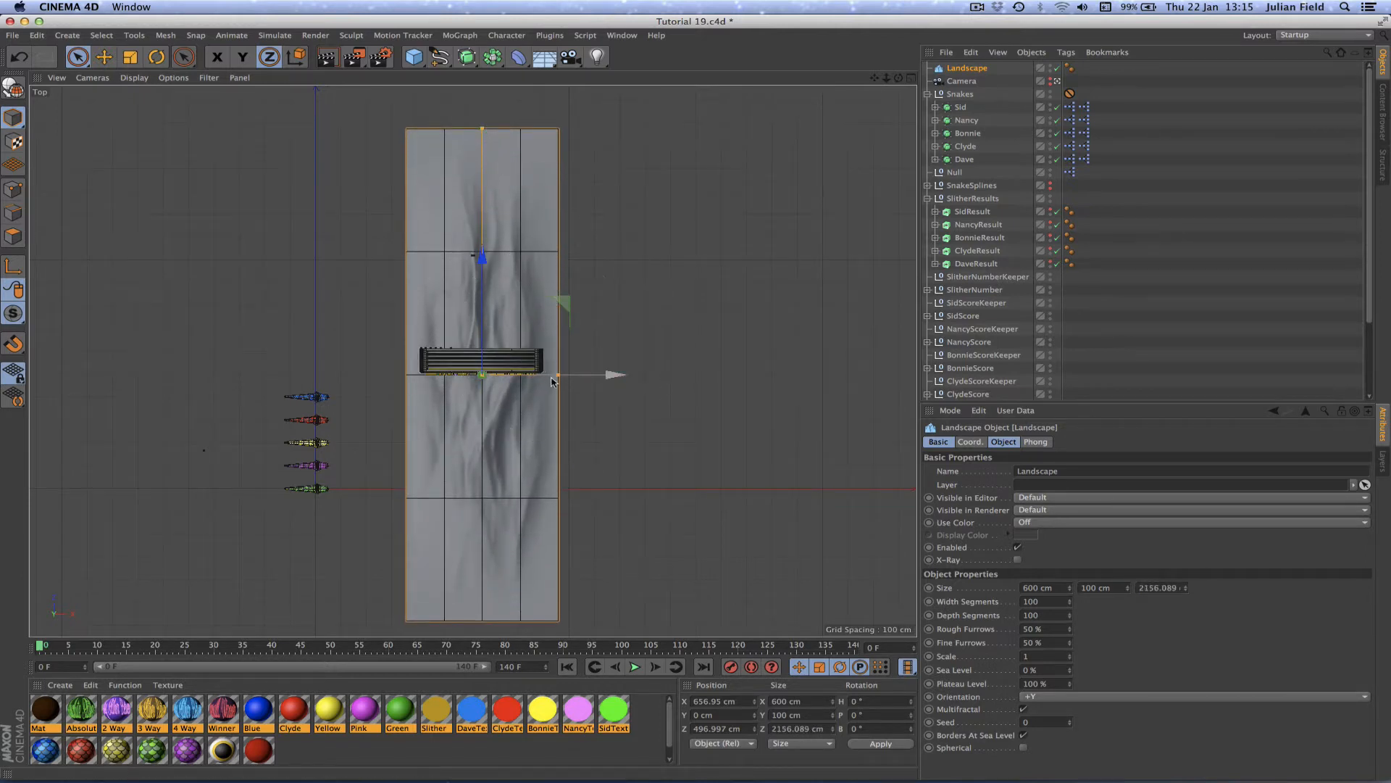
left_click_drag(559, 377, 783, 381)
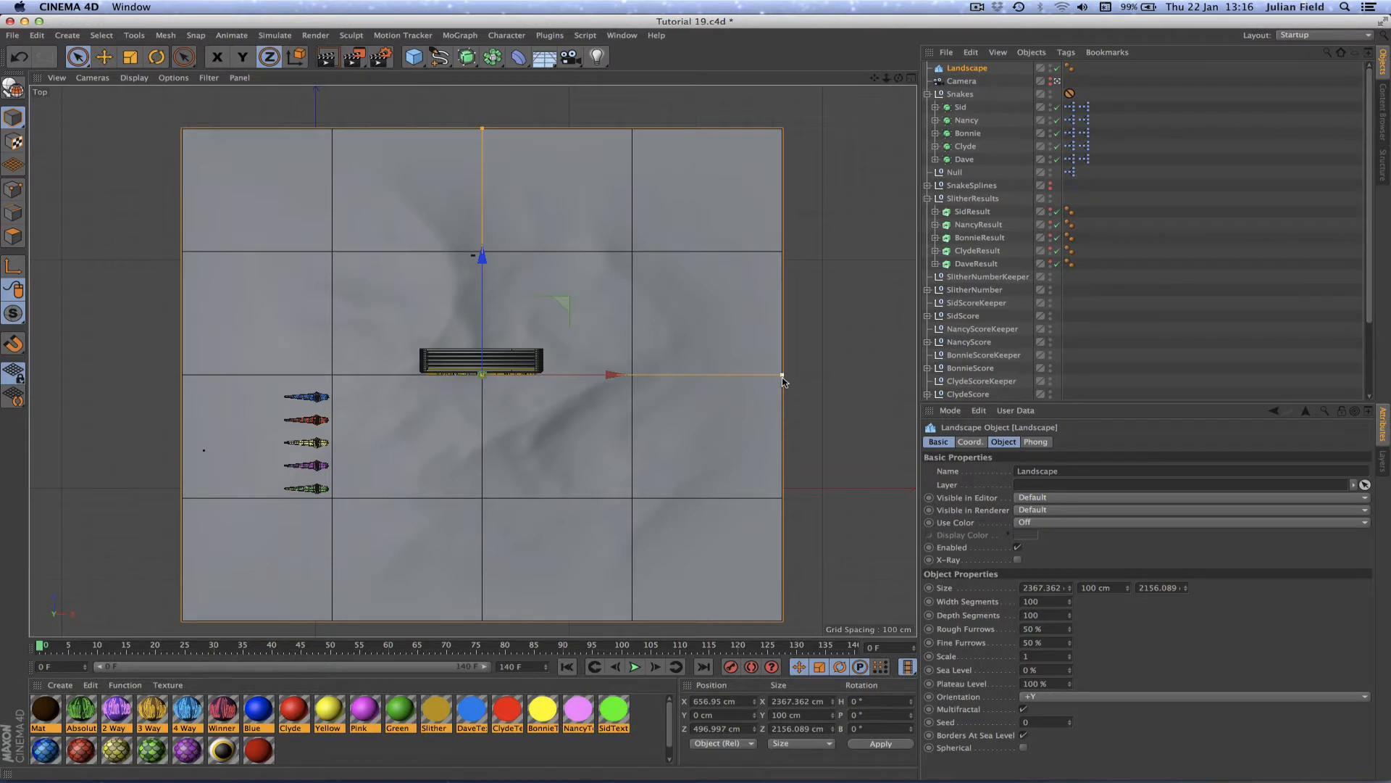
- In the side view, raise the landscape to about Y 50 cm and stretch its height to about 1263 cm
key("F3")
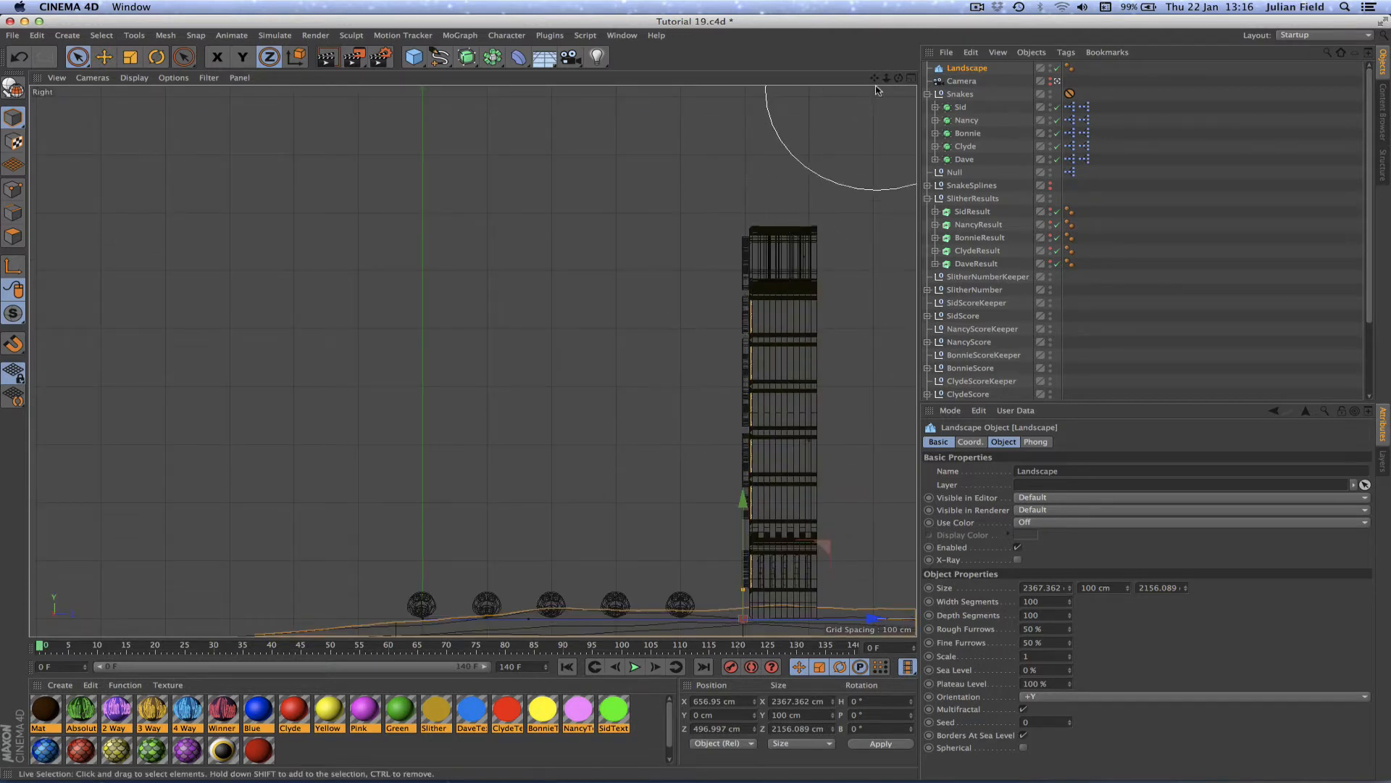
left_click_drag(875, 77, 733, 14)
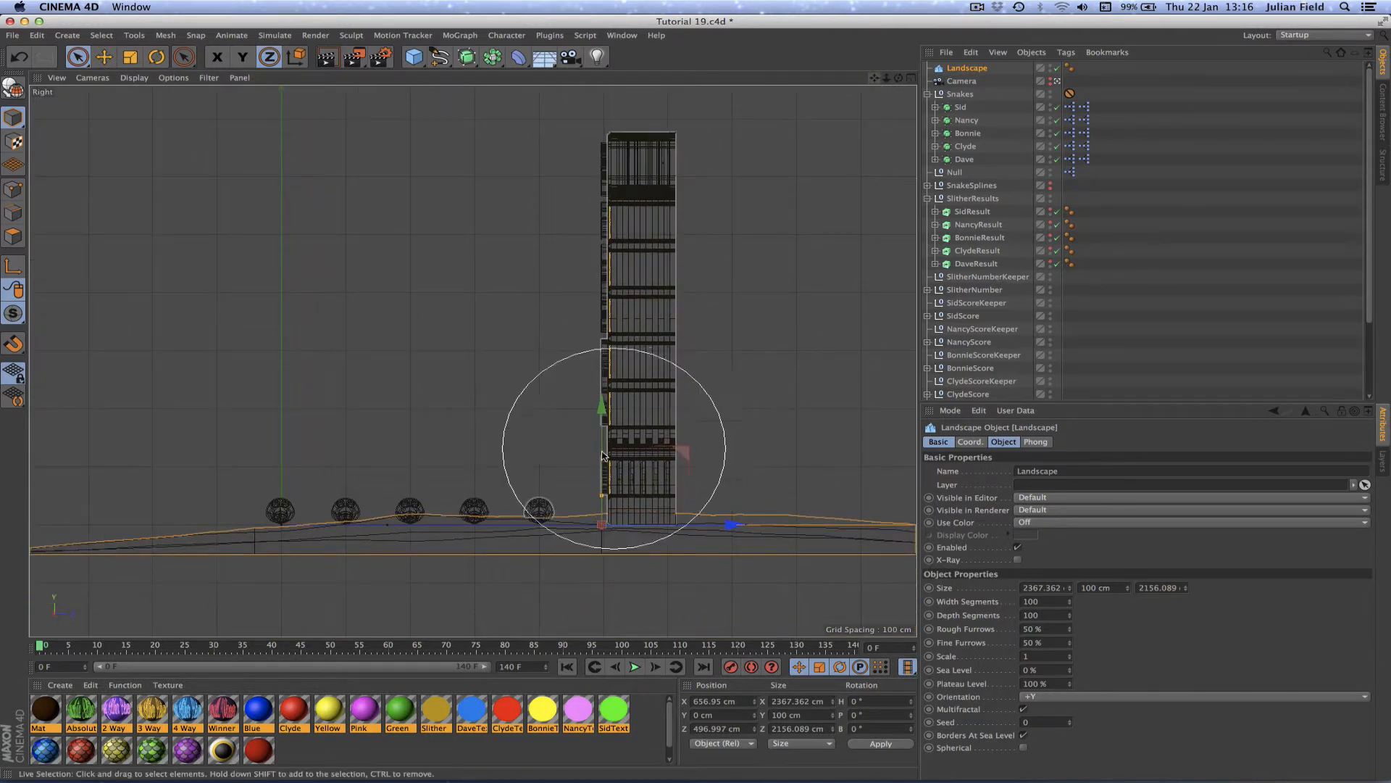
left_click_drag(603, 417, 605, 388)
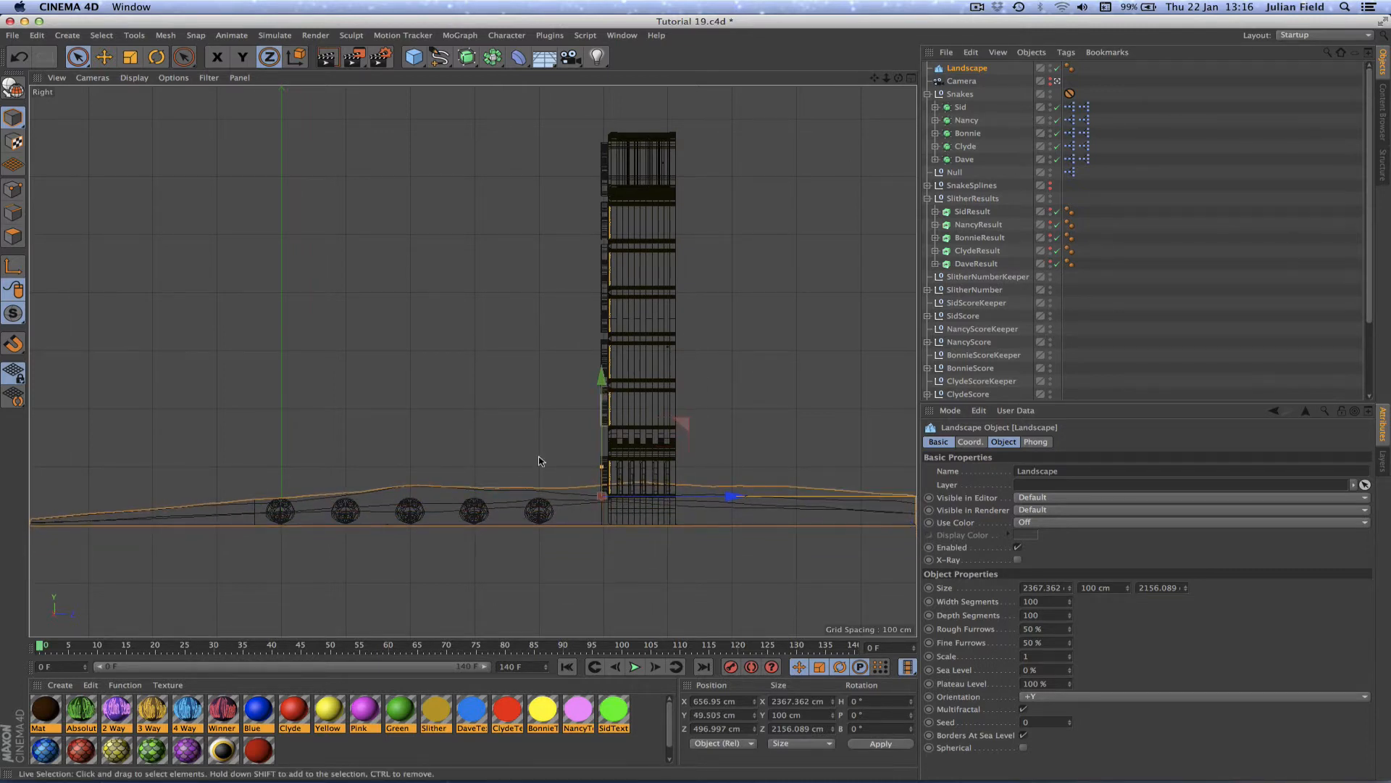
mouse_move(601, 469)
left_mouse_down()
mouse_move(614, 170)
mouse_move(642, 128)
left_mouse_up()
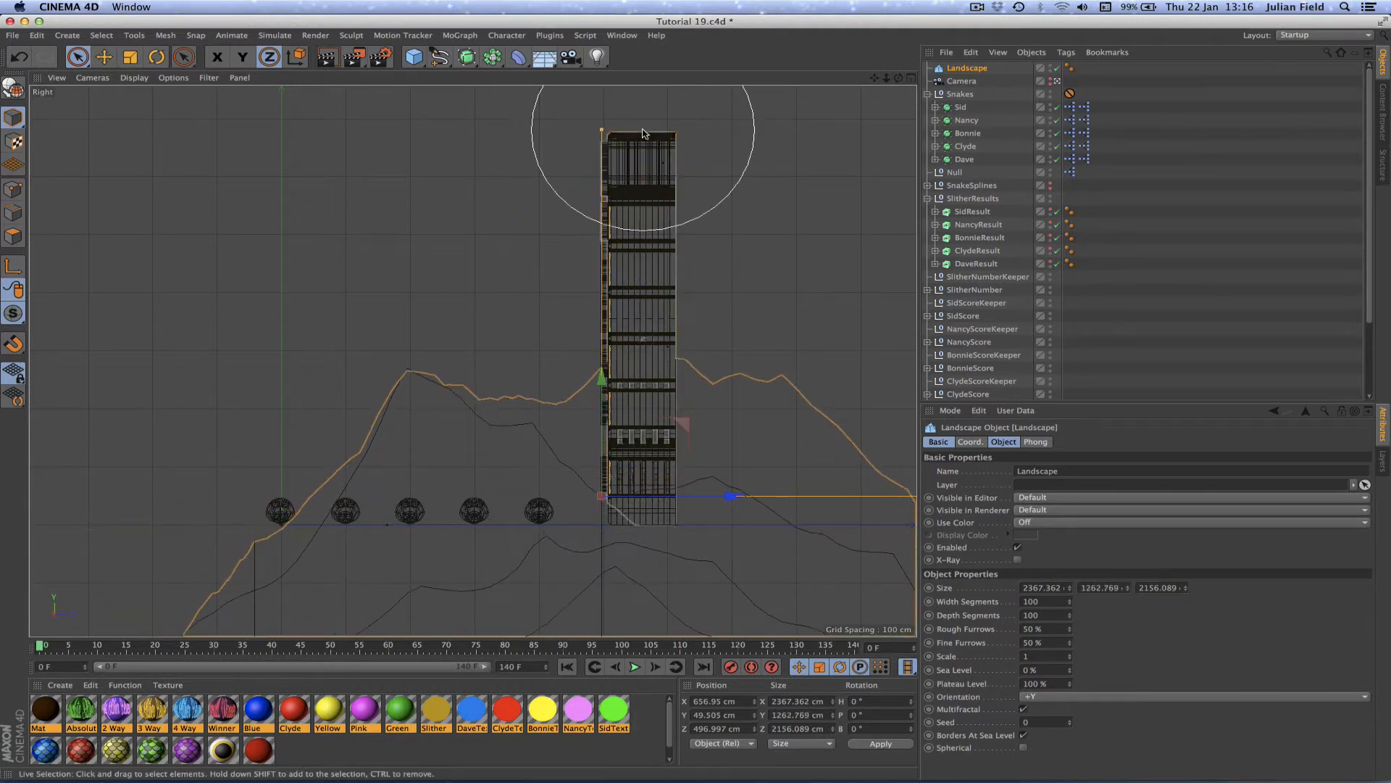
left_click(644, 122)
left_click_drag(879, 80, 473, 361)
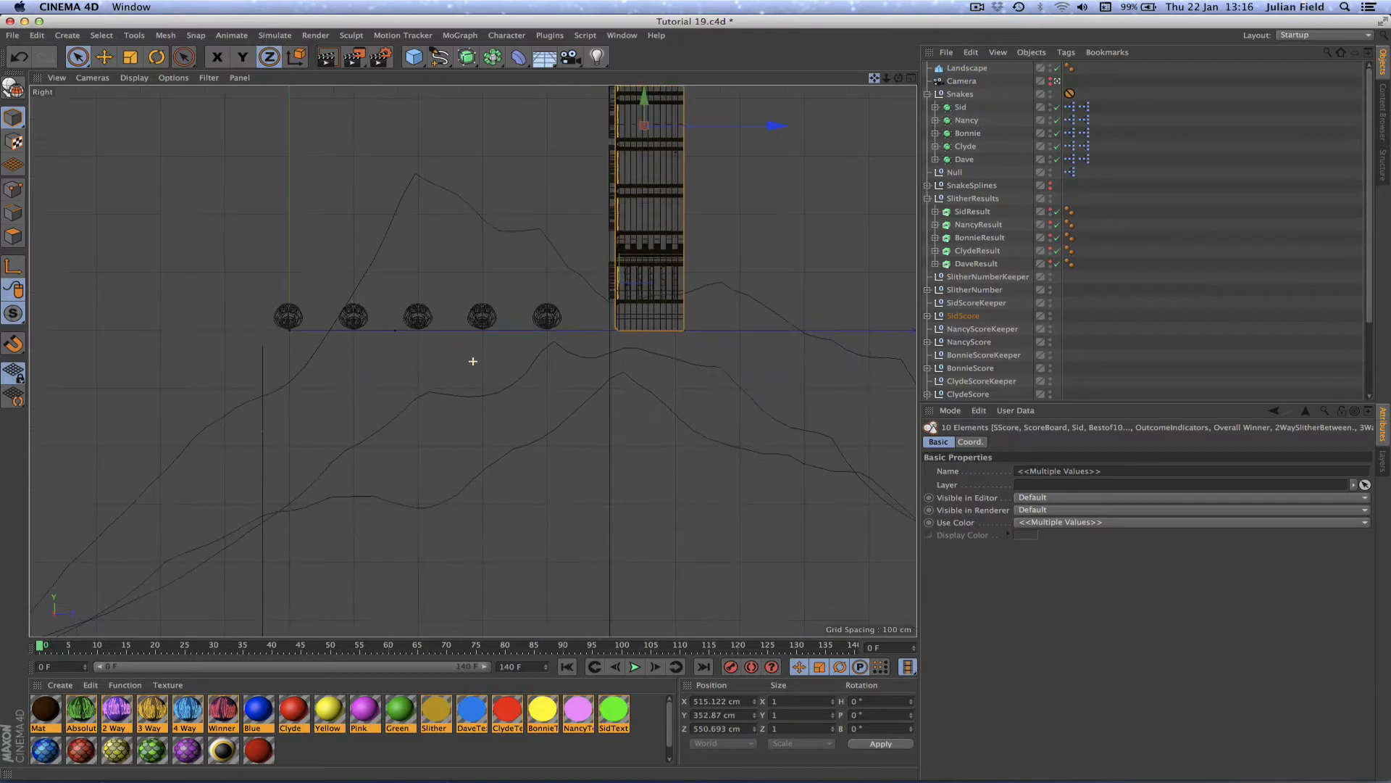
left_click_drag(886, 77, 874, 157)
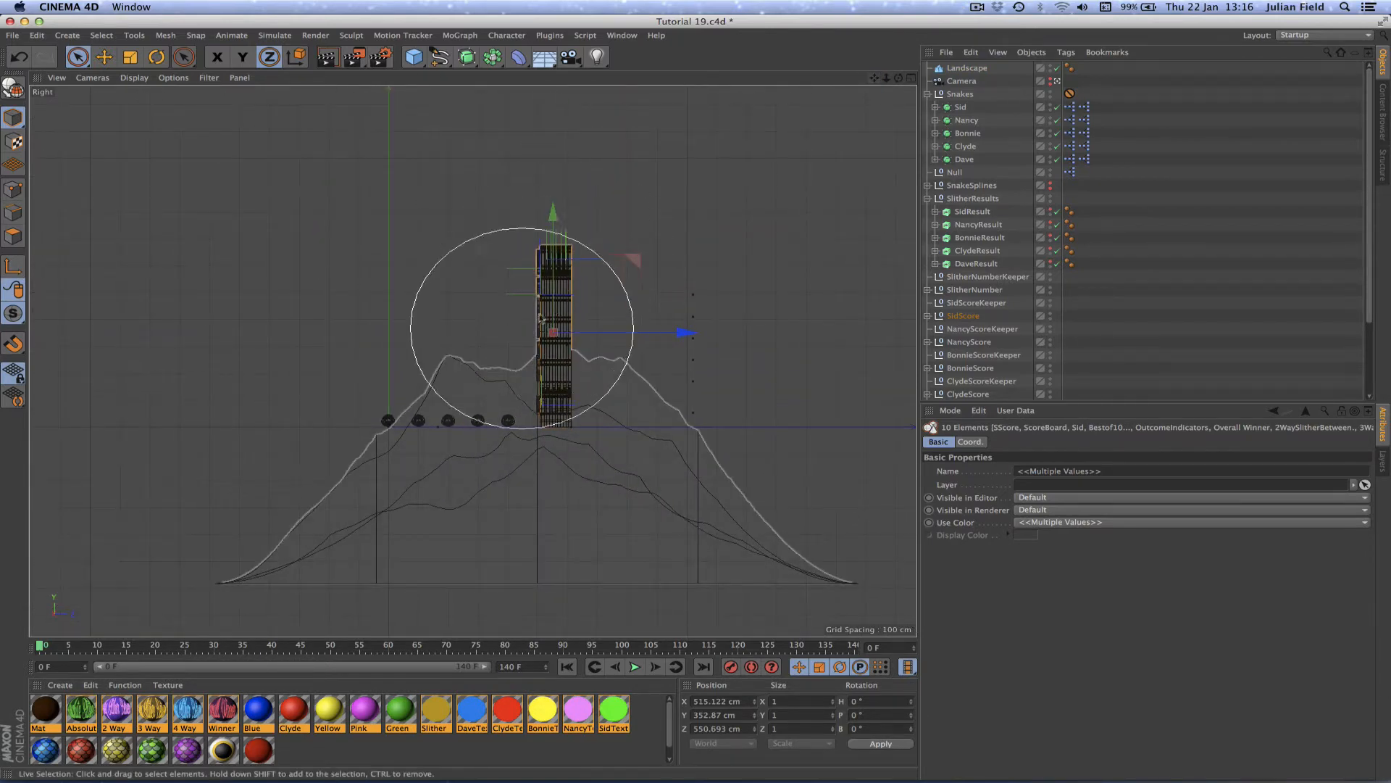
left_click_drag(554, 211, 555, 171)
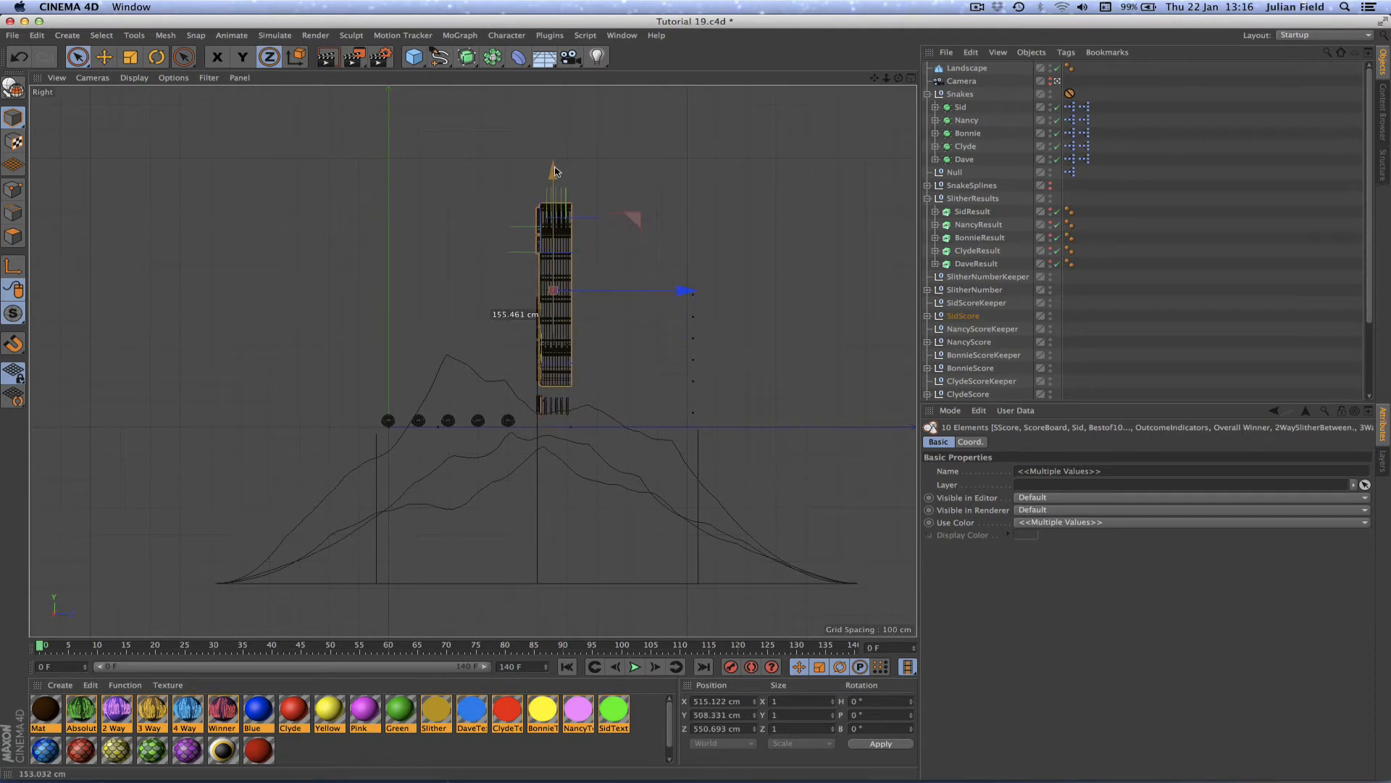
key("super+z")
- Stretch the landscape to a height of about 2114 cm and raise it to about Y 1060 cm, with its base at floor level
left_click(562, 492)
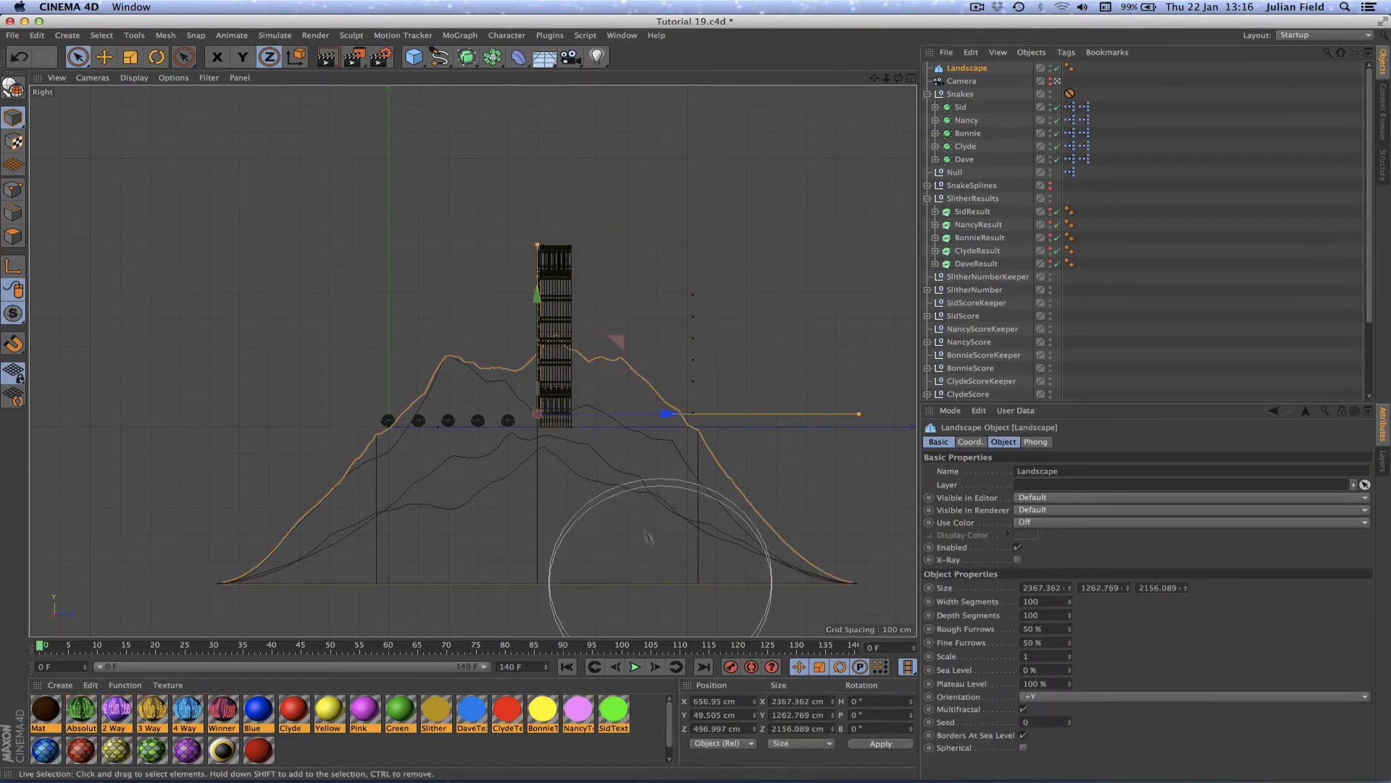
left_click_drag(537, 245, 537, 129)
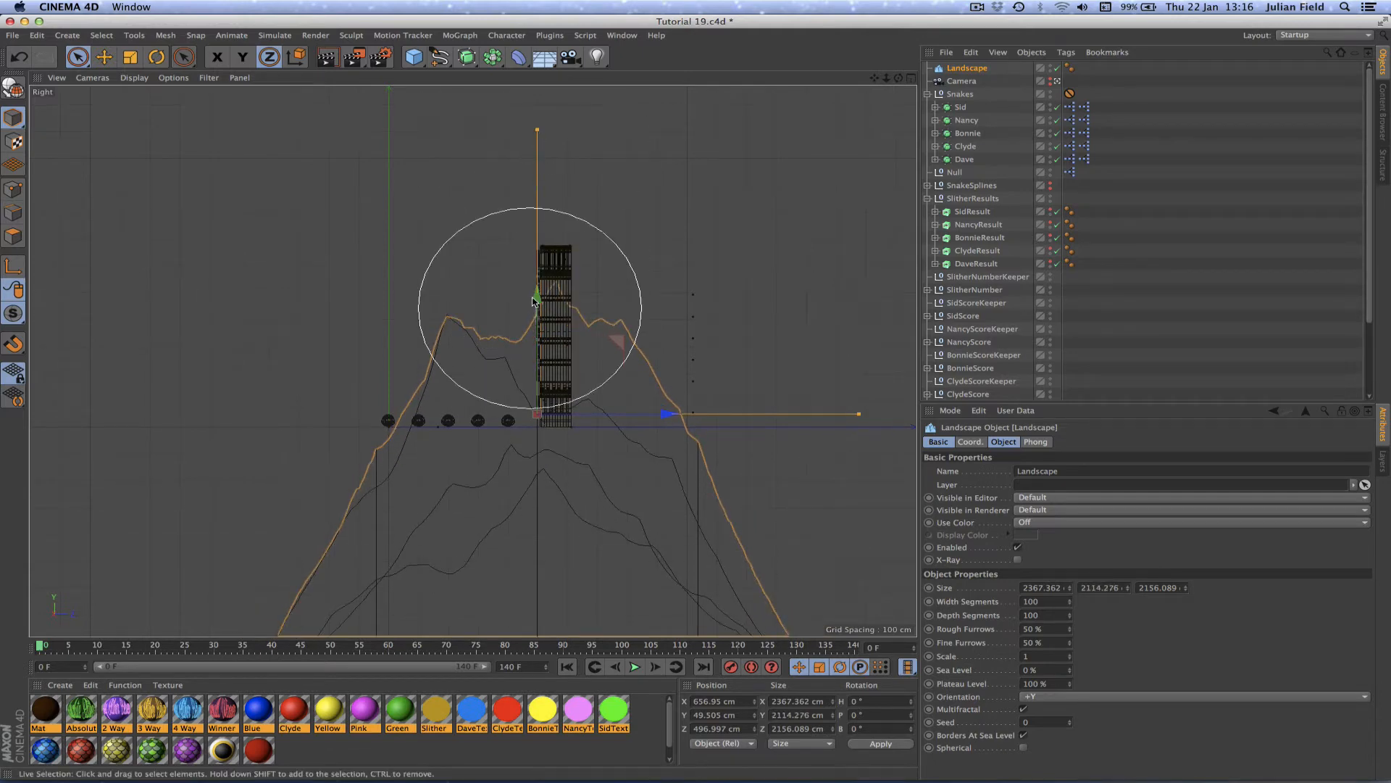
left_click_drag(535, 300, 535, 27)
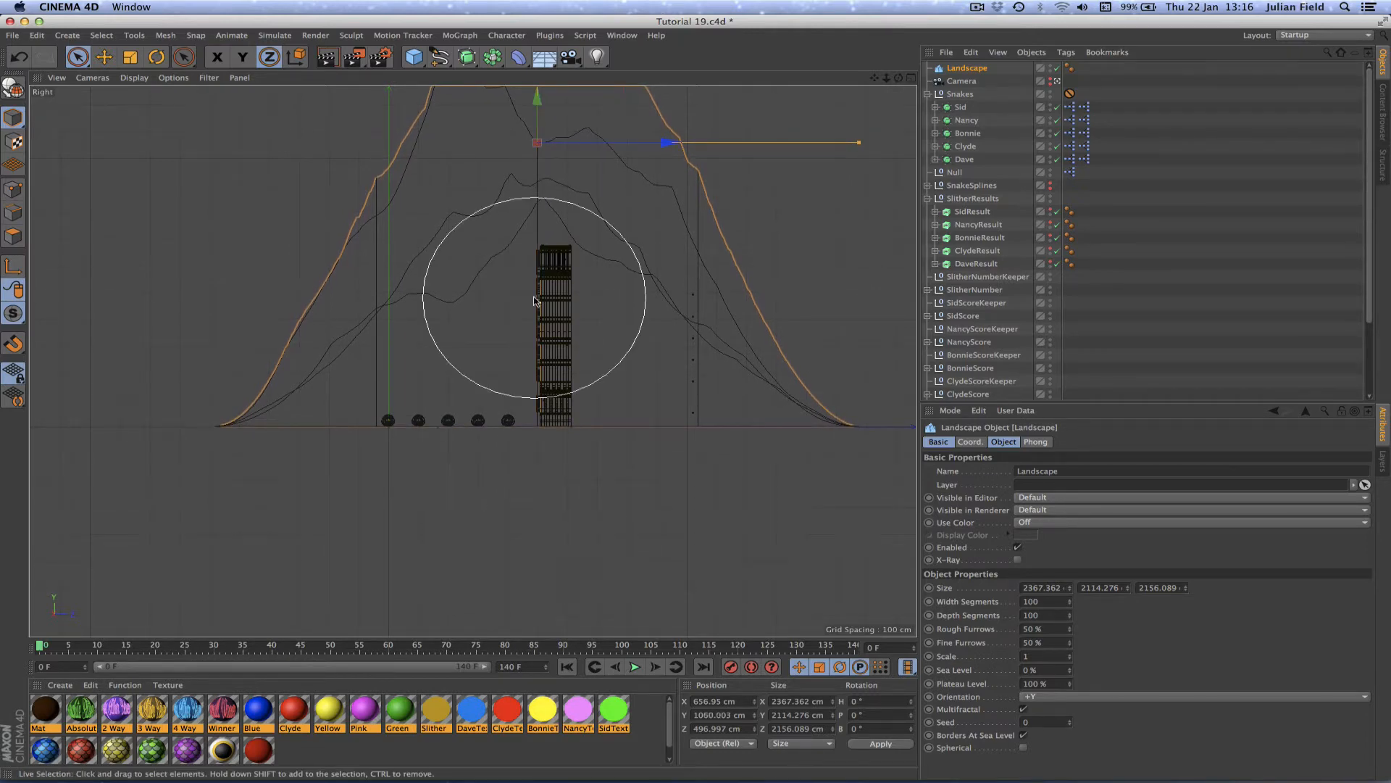
key("F1")
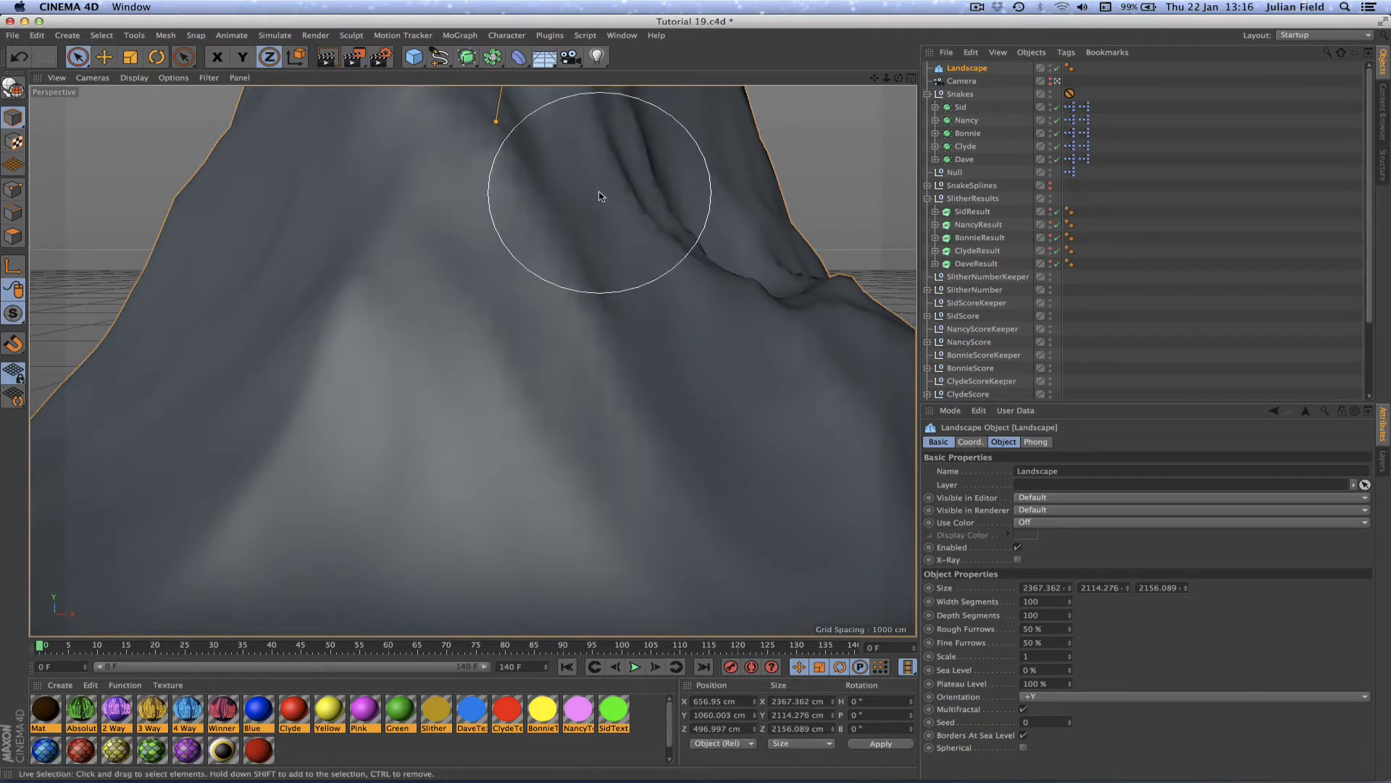
- Convert the landscape to an editable polygon object and switch to point mode in the top view
key("F2")
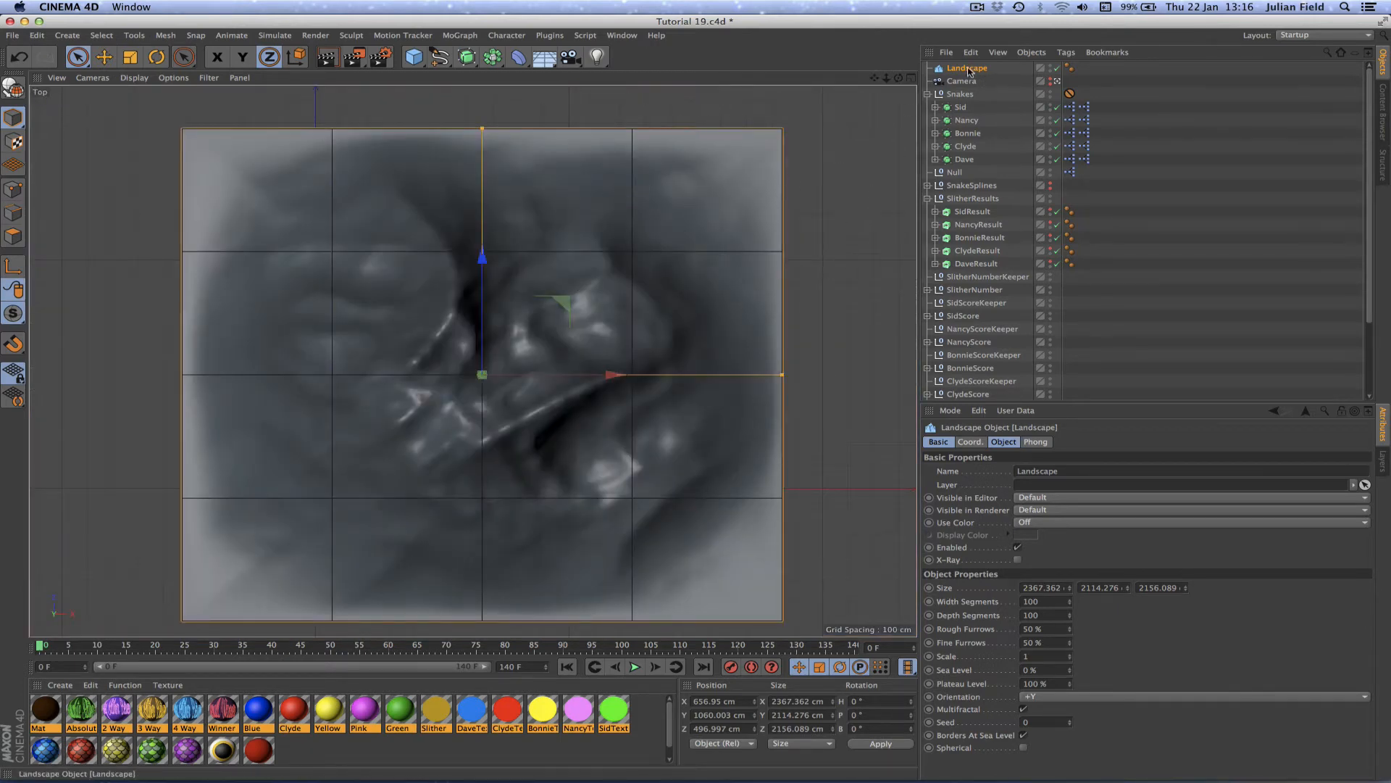
key("c")
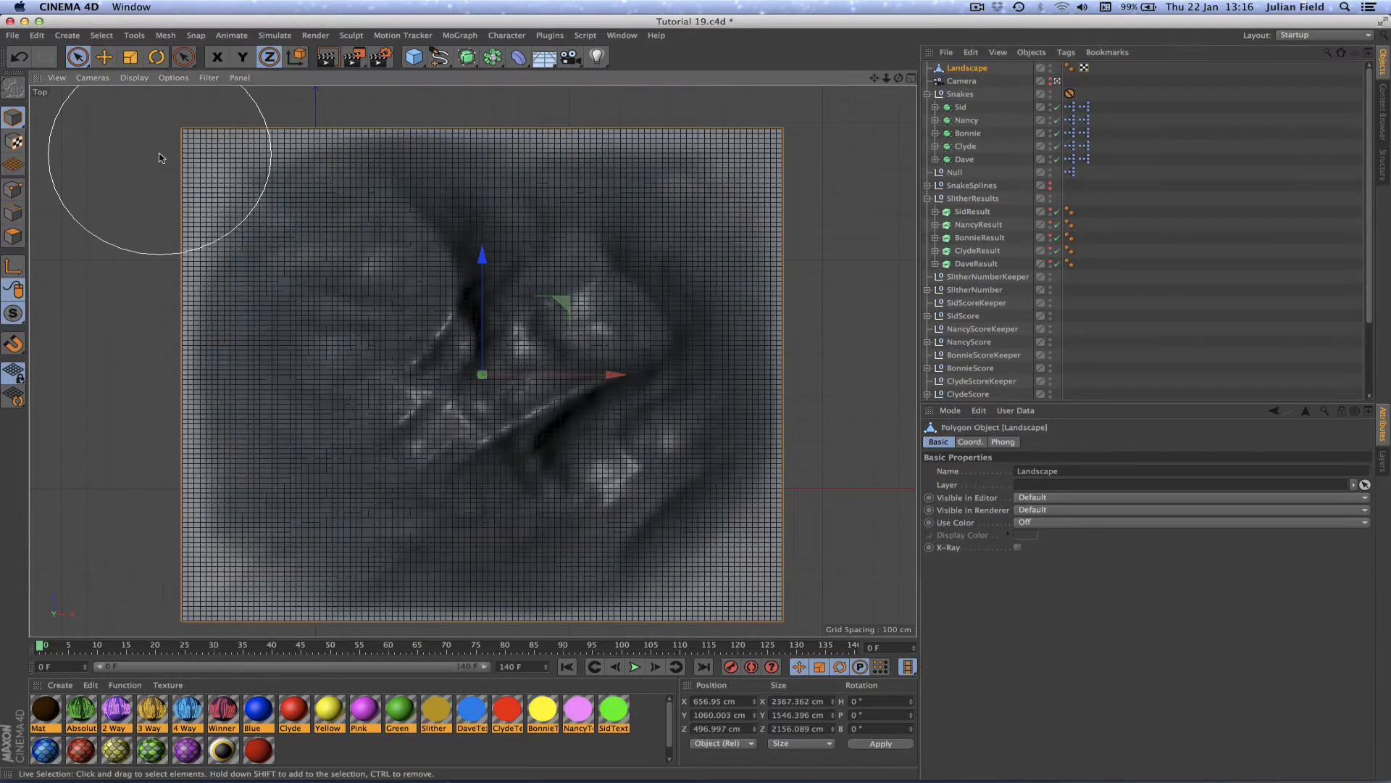
left_click(13, 190)
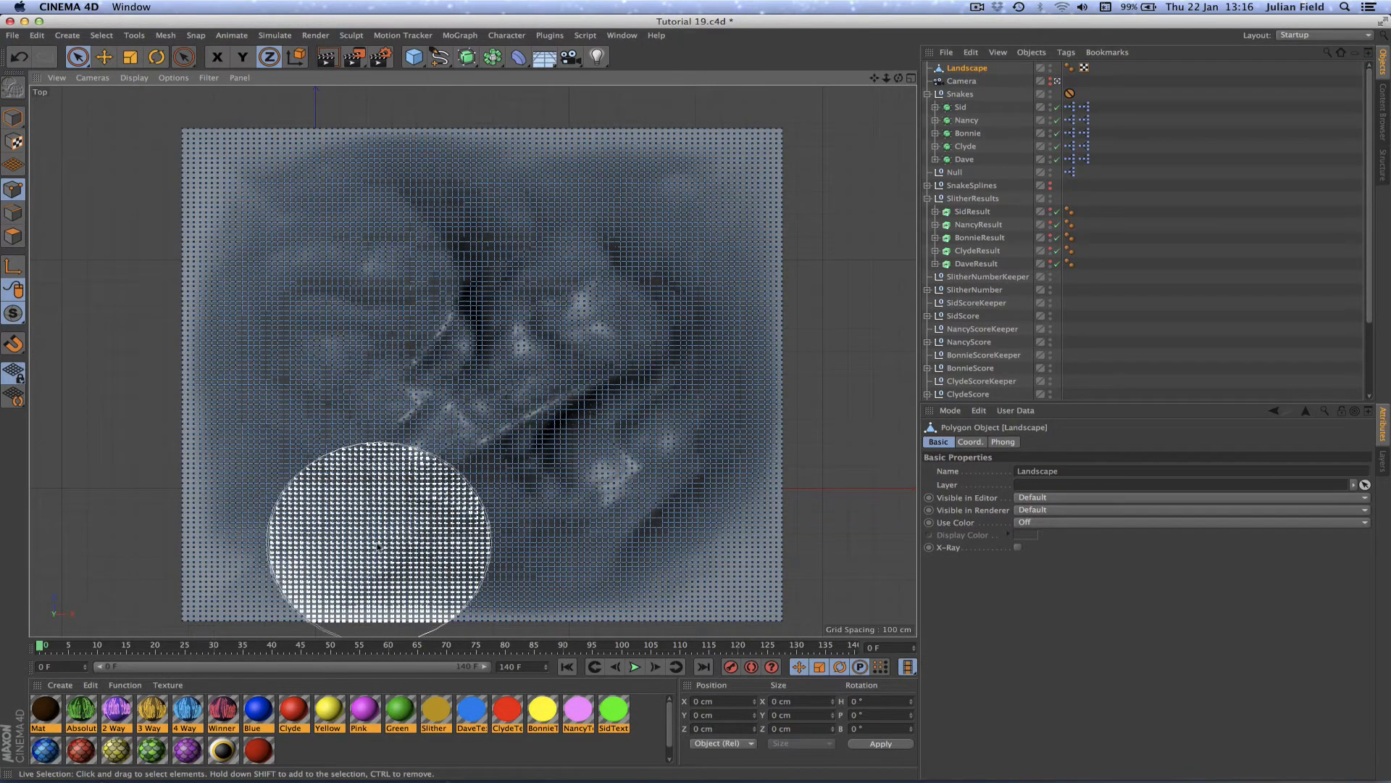
- Select the points across the middle and front of the landscape mesh and display the top view as lines
mouse_move(386, 485)
left_mouse_down()
mouse_move(437, 319)
mouse_move(551, 279)
mouse_move(577, 371)
mouse_move(575, 553)
mouse_move(464, 579)
mouse_move(389, 566)
mouse_move(391, 527)
left_mouse_up()
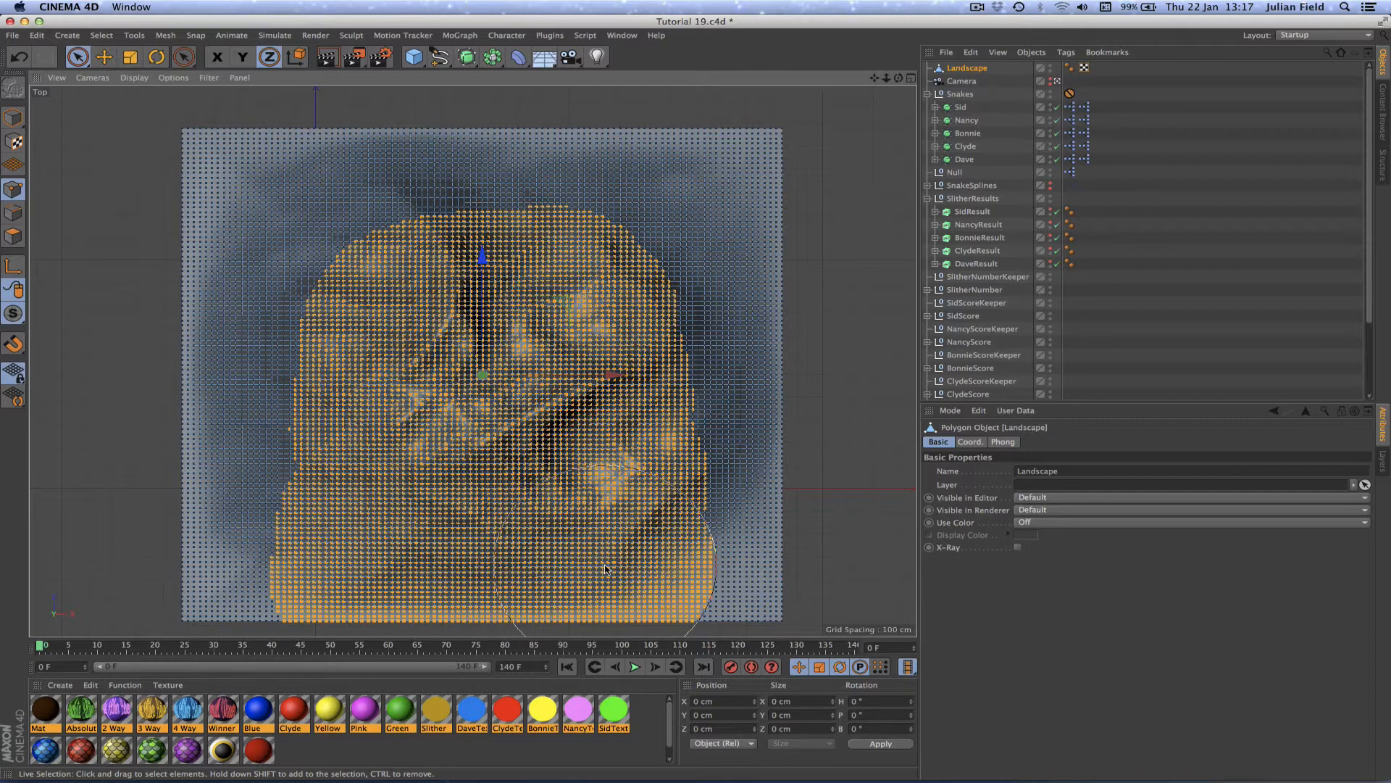
left_click(134, 78)
left_click(161, 194)
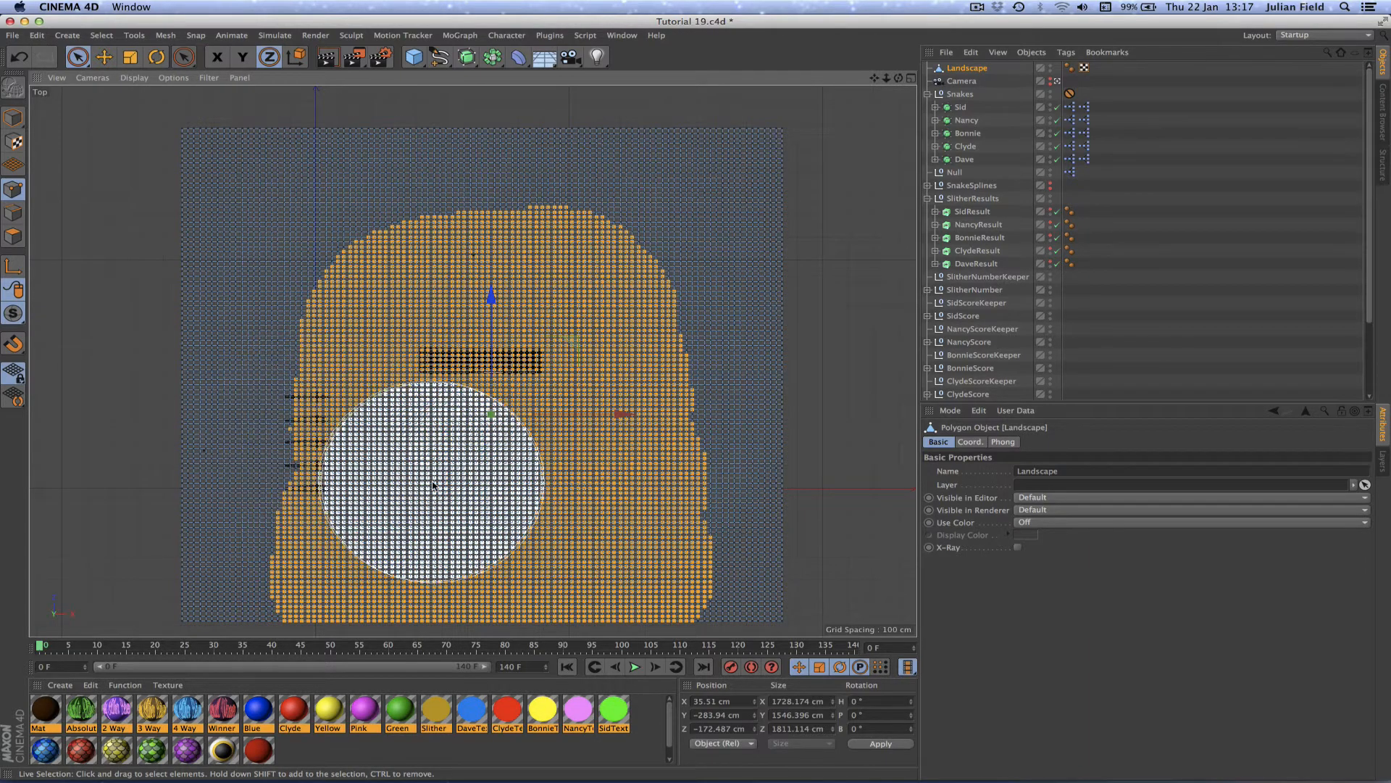
- Reshape the point selection to include the snakes and scoreboard area while leaving out the points farther behind the scoreboard
mouse_move(432, 486)
left_mouse_down()
mouse_move(319, 446)
mouse_move(348, 466)
mouse_move(341, 537)
mouse_move(428, 573)
mouse_move(573, 547)
mouse_move(592, 522)
mouse_move(605, 554)
mouse_move(598, 500)
mouse_move(544, 434)
mouse_move(415, 404)
left_mouse_up()
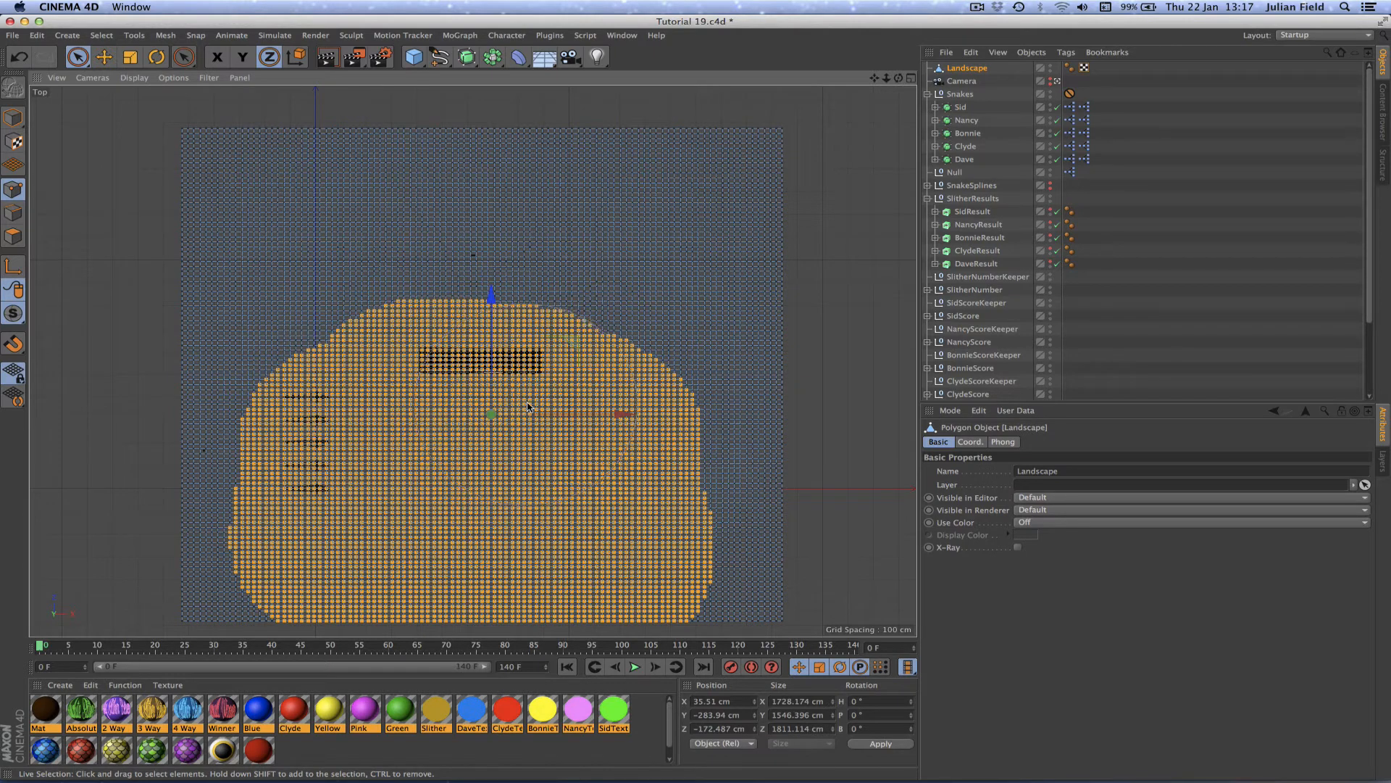
left_click_drag(527, 407, 567, 412)
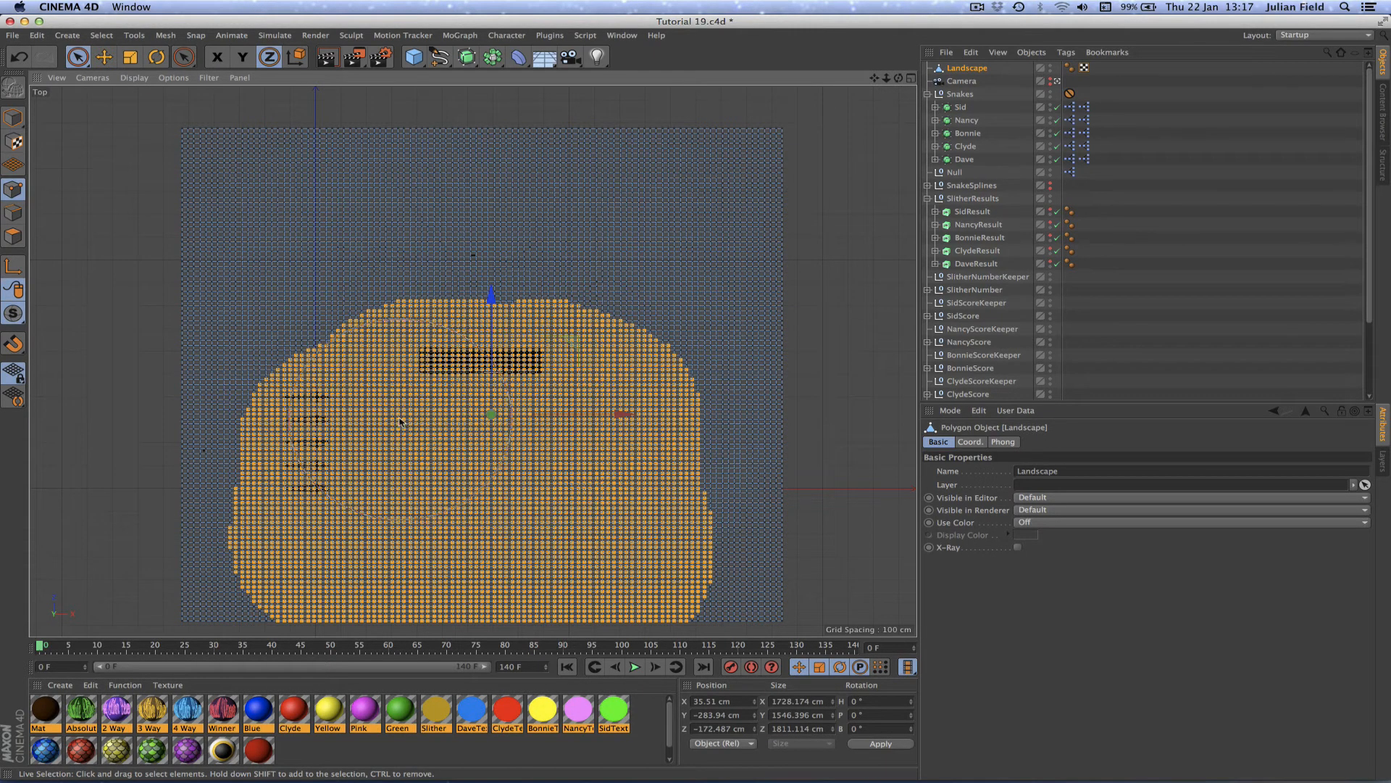
left_click_drag(399, 422, 386, 416)
mouse_move(506, 557)
left_mouse_down()
mouse_move(530, 552)
mouse_move(435, 490)
left_mouse_up()
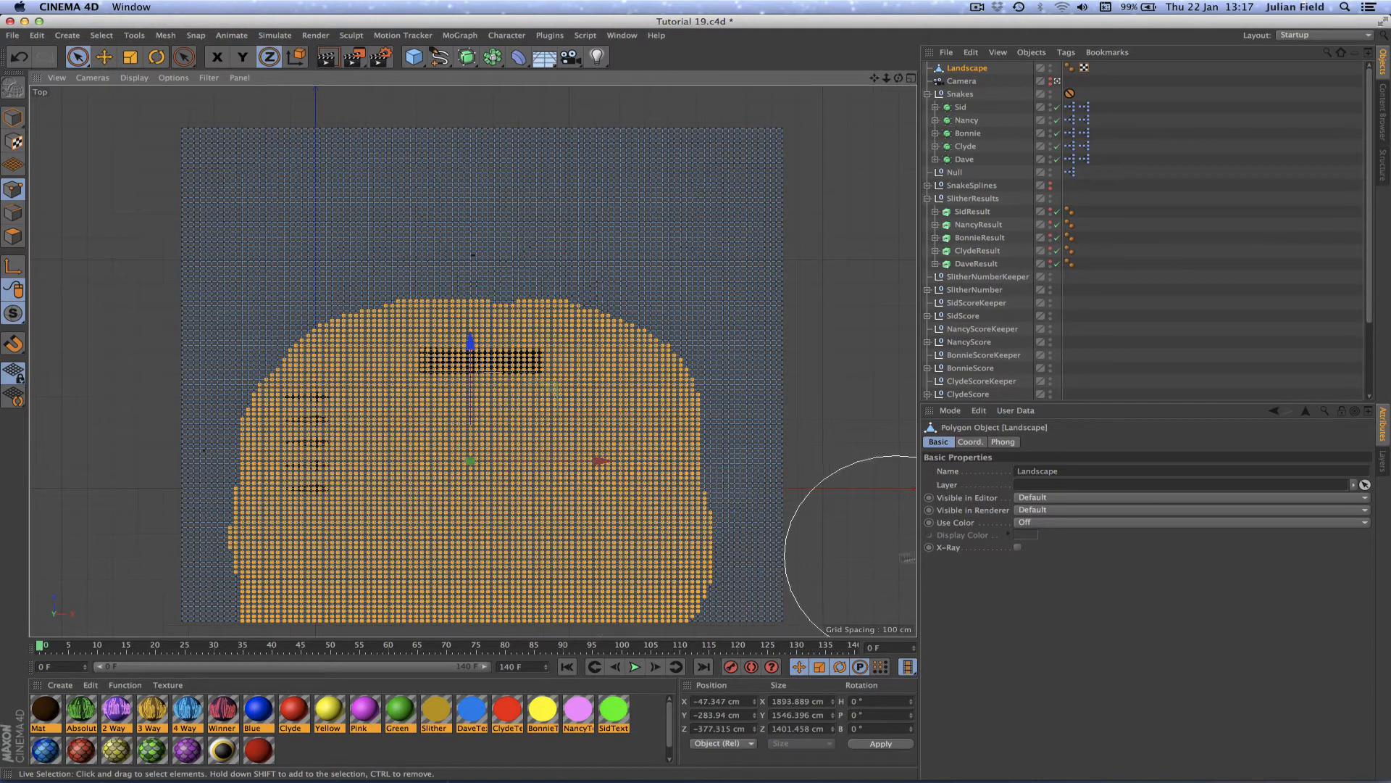
- Set the Live Selection radius to 73 and trim the outline of the point selection into an irregular edge
left_click(78, 57)
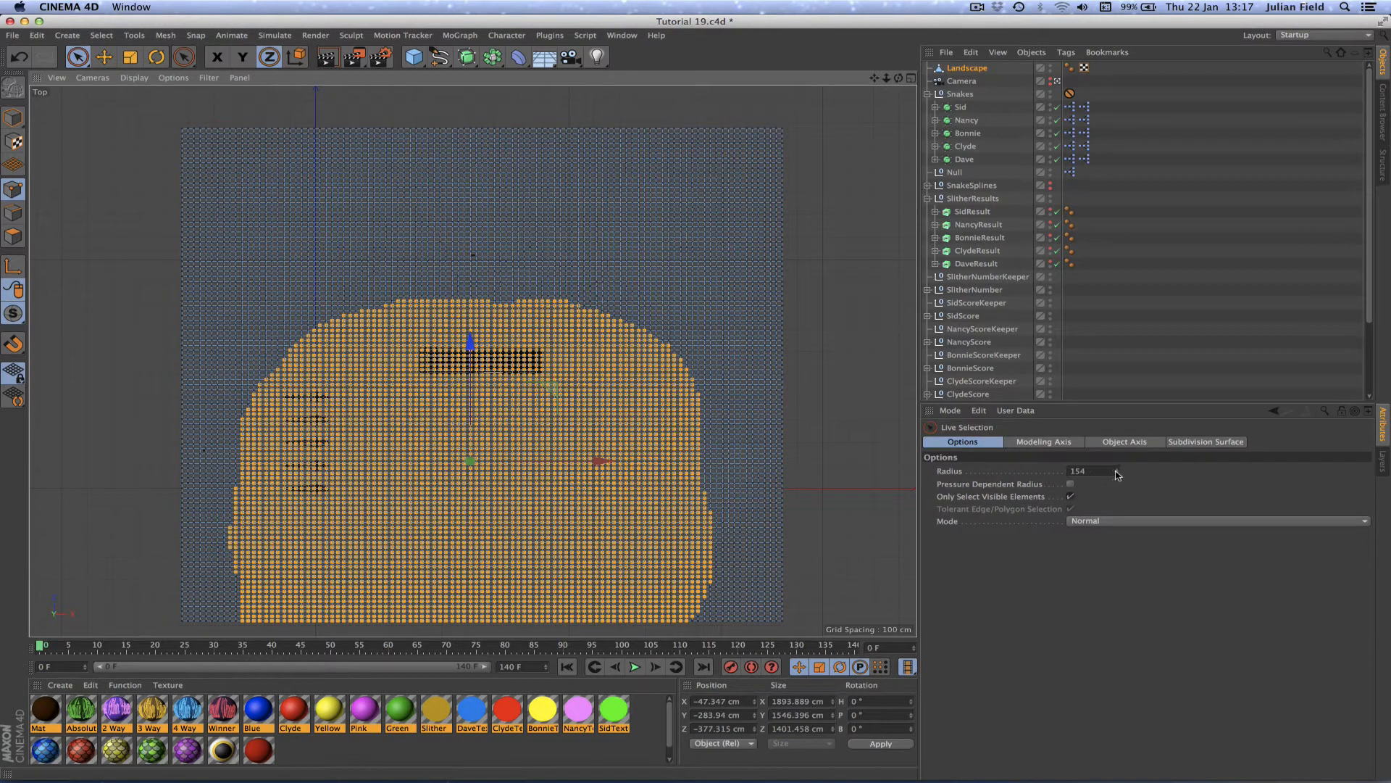
left_click_drag(1117, 473, 1083, 475)
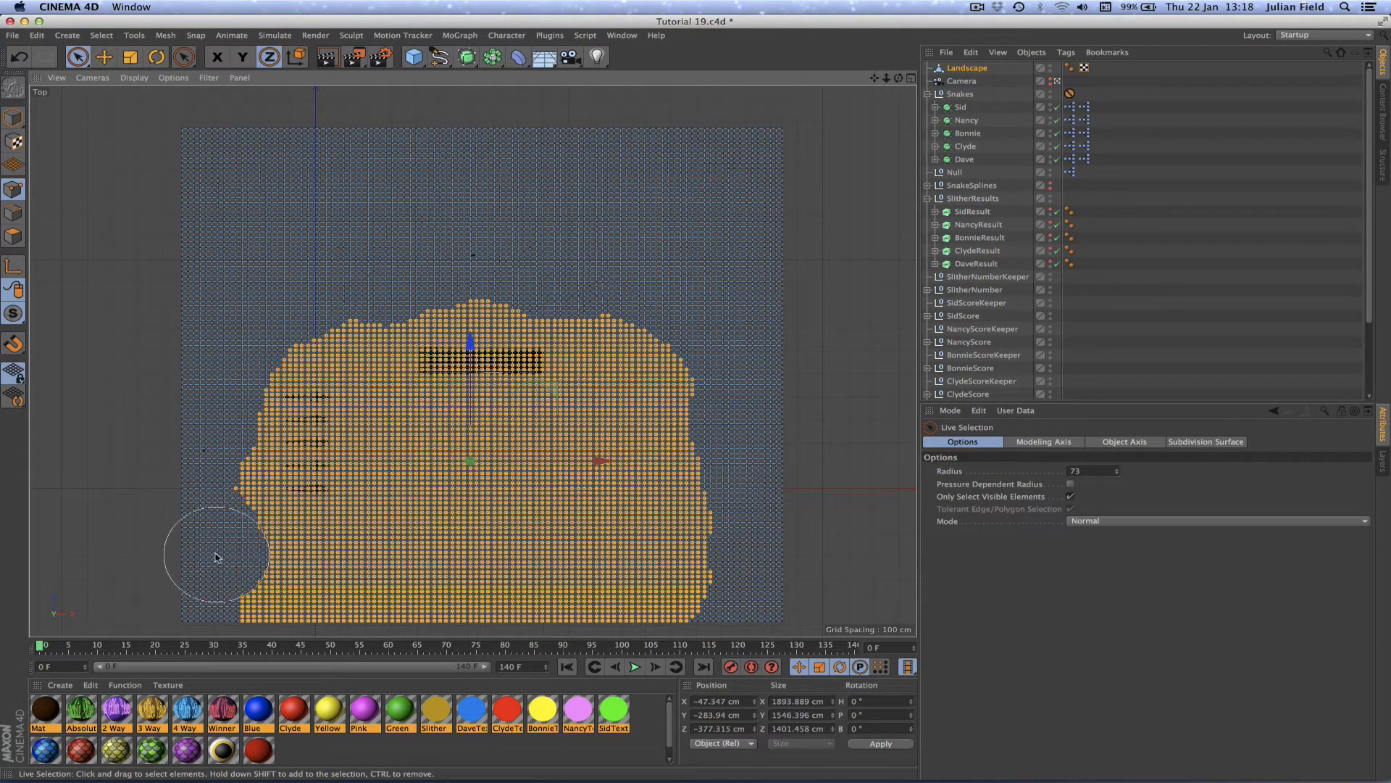
mouse_move(215, 554)
left_mouse_down("ctrl")
mouse_move(206, 546)
mouse_move(204, 571)
left_mouse_up("ctrl")
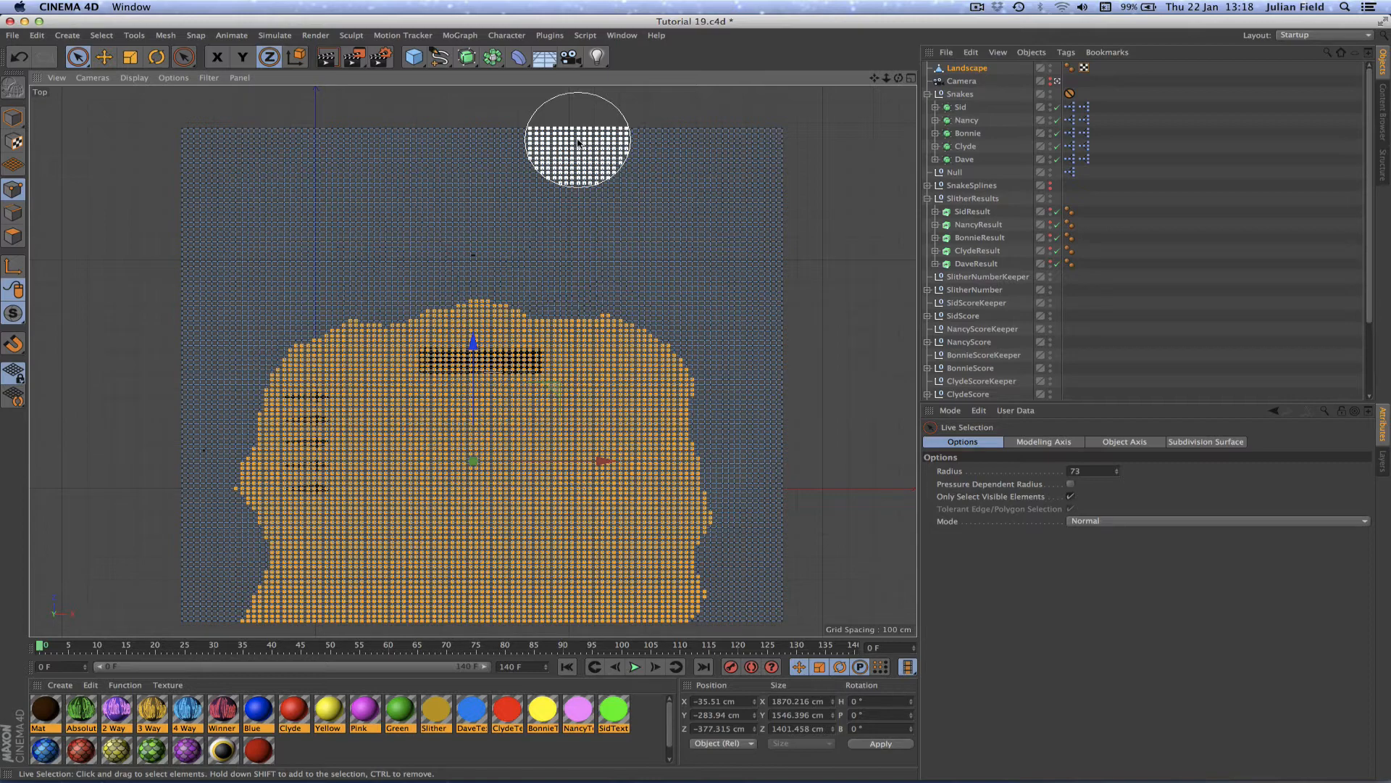
key("F1")
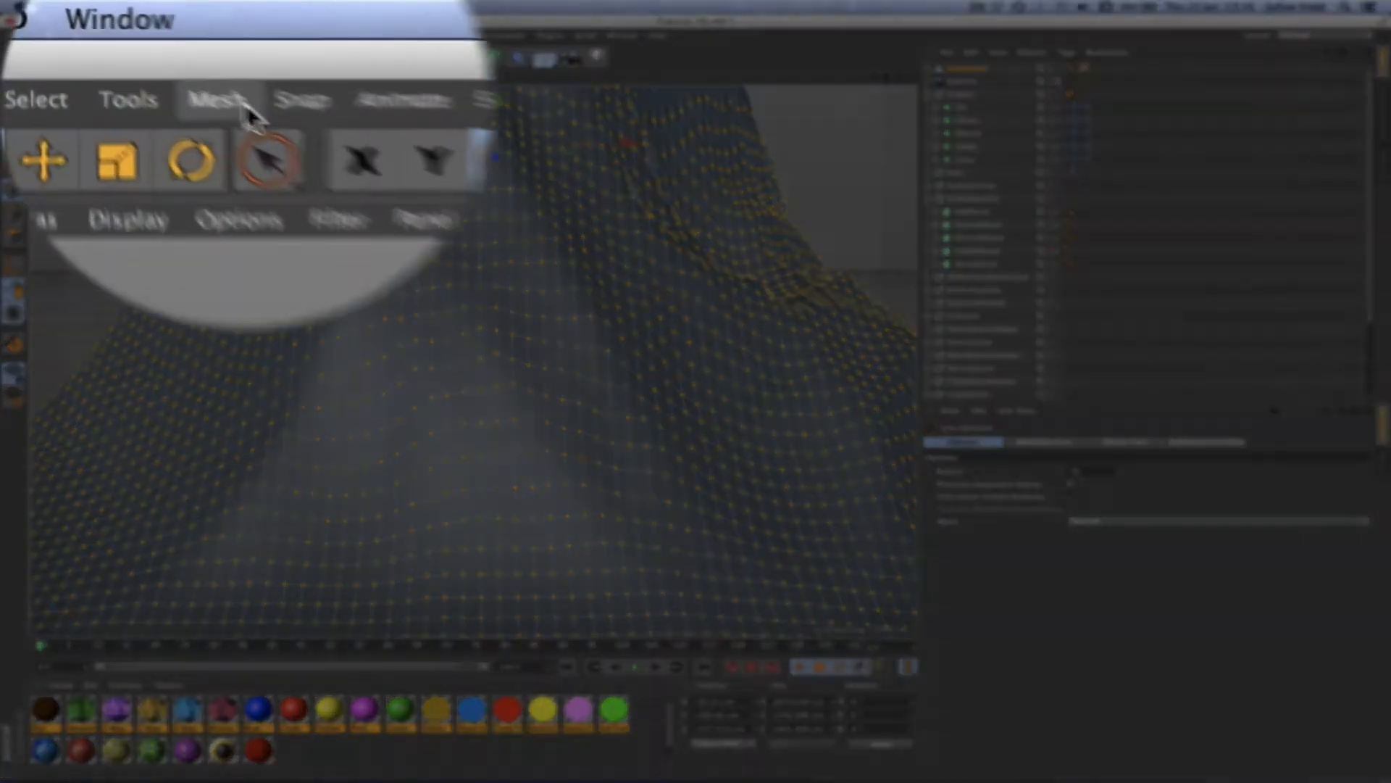
- Start Set Point Value on the selected landscape points, setting all axes to Set and the Y axis to Center
left_click(169, 35)
mouse_move(260, 206)
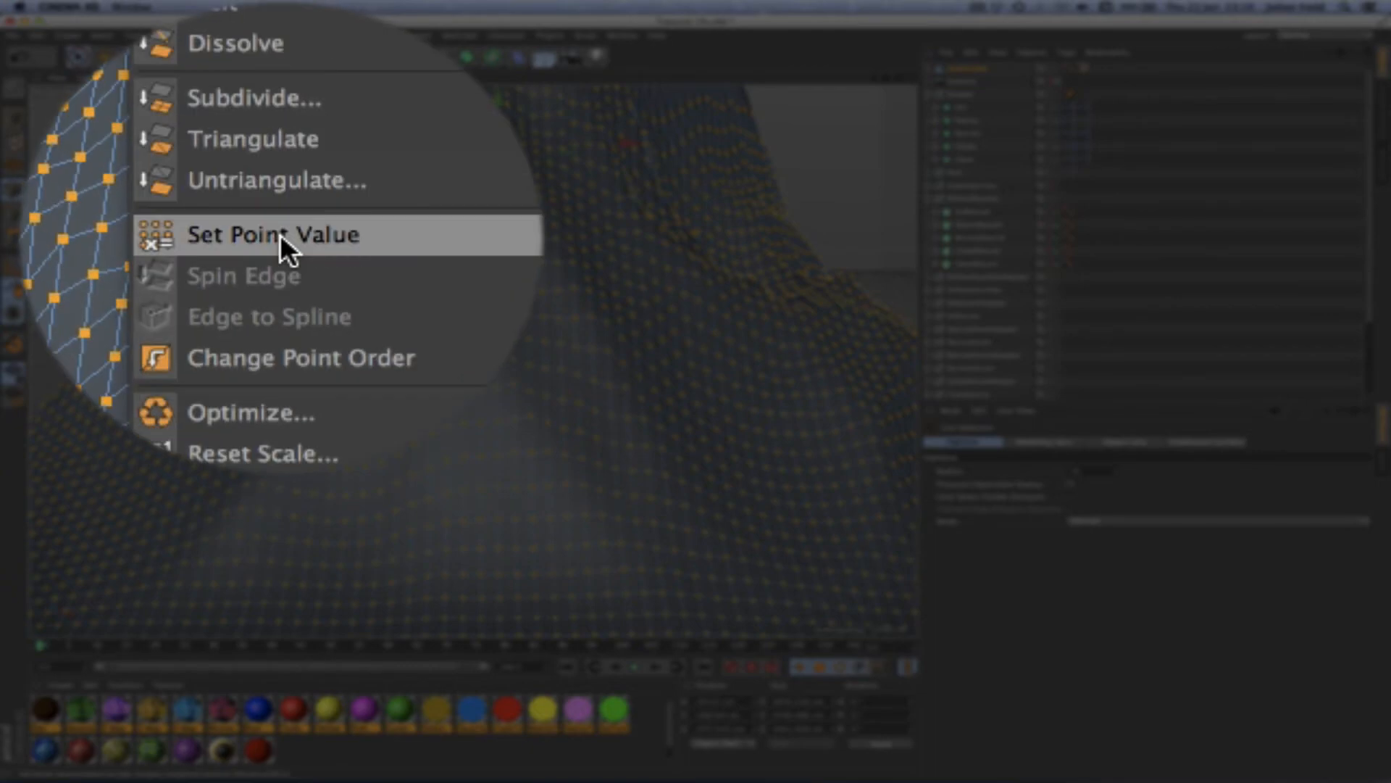
left_click(280, 234)
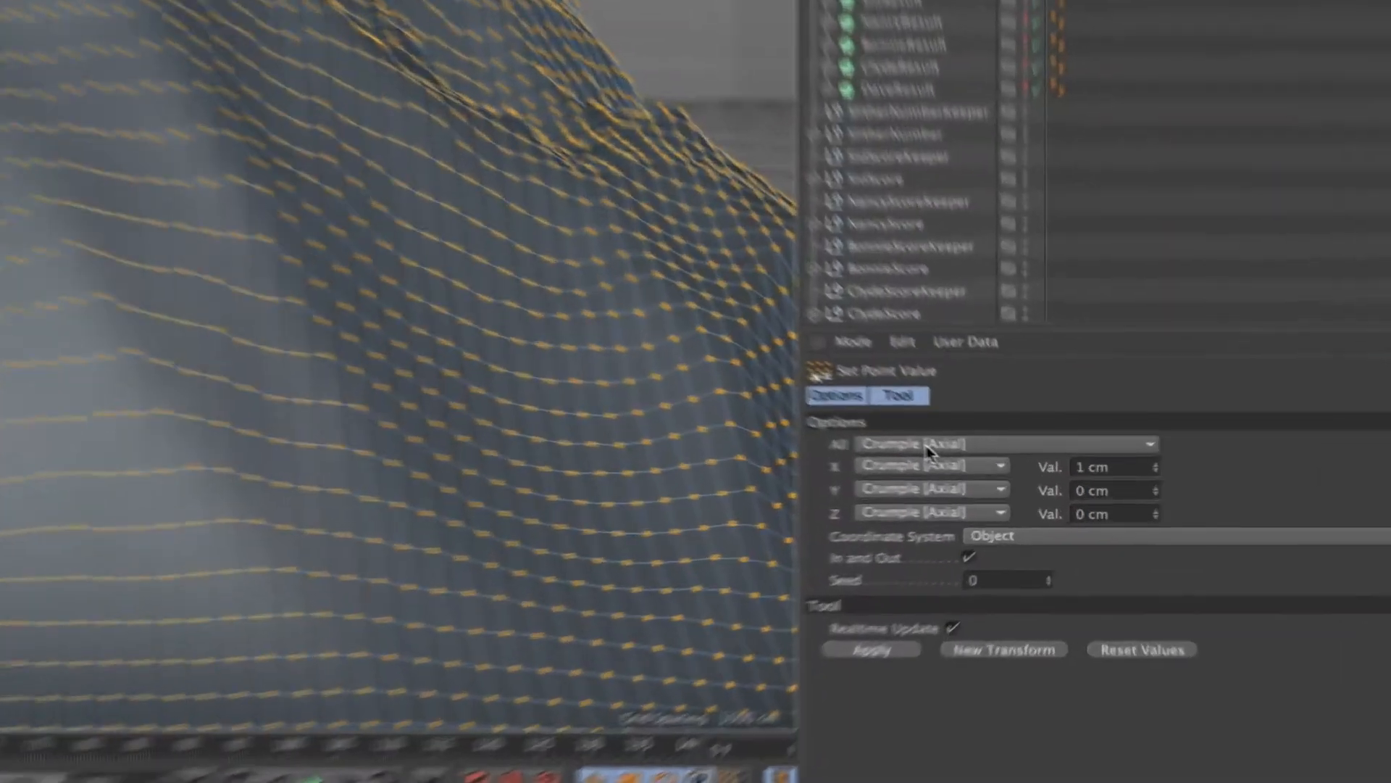
left_click(992, 470)
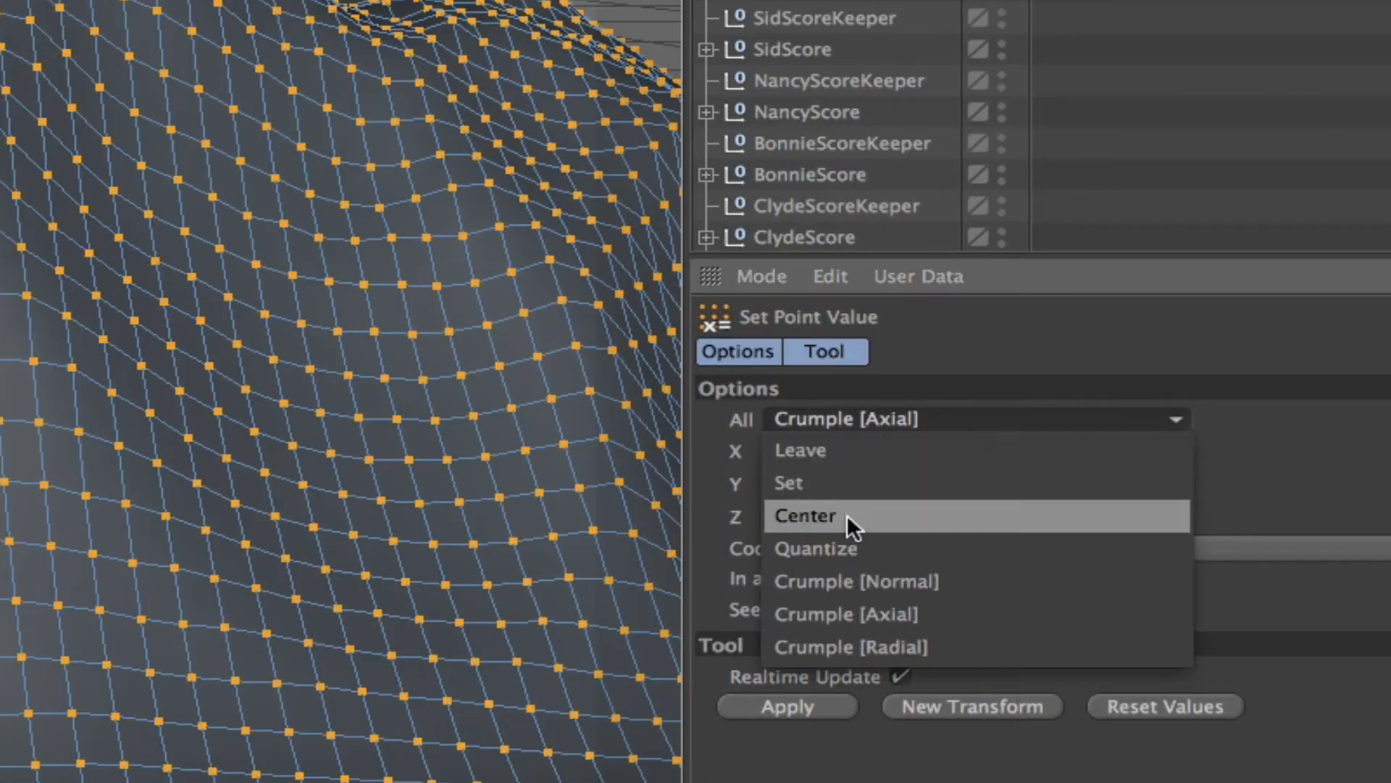
left_click(843, 492)
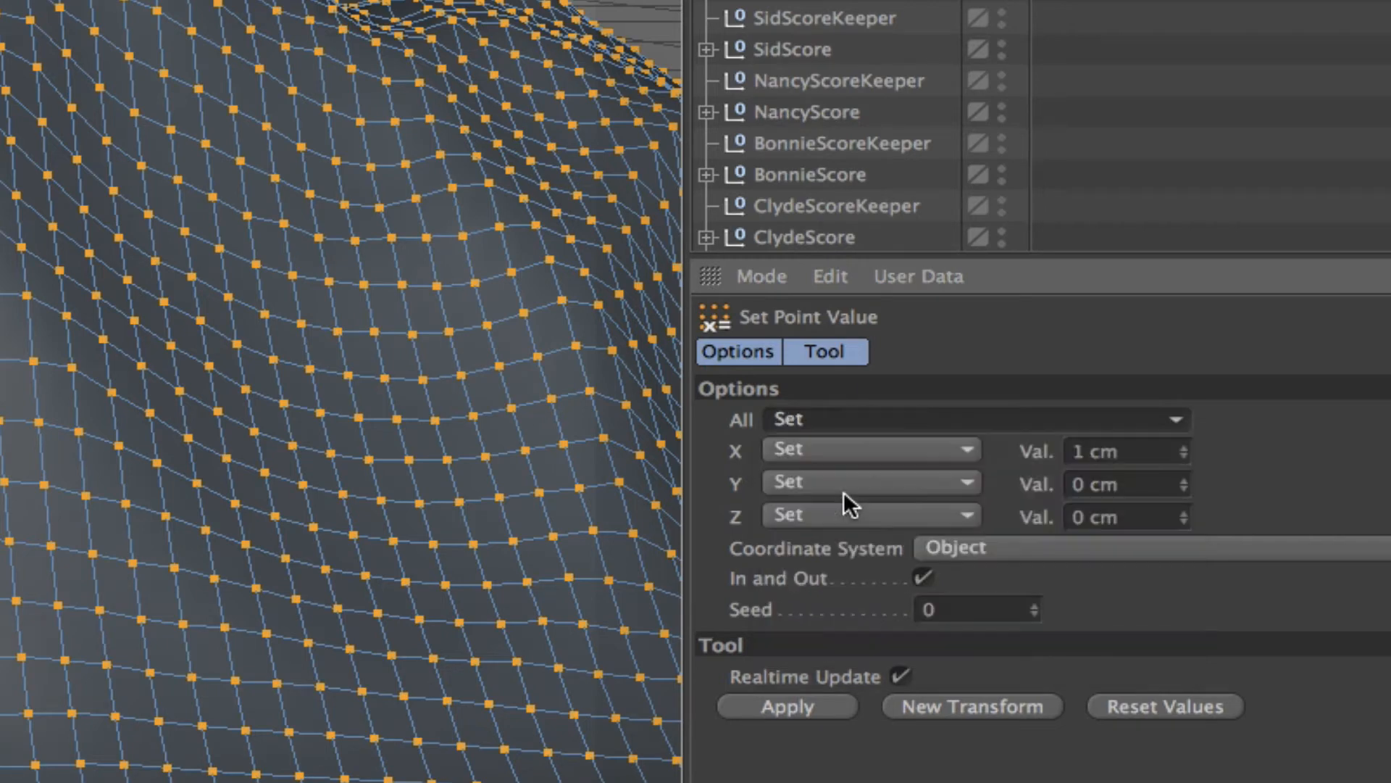
left_click(900, 480)
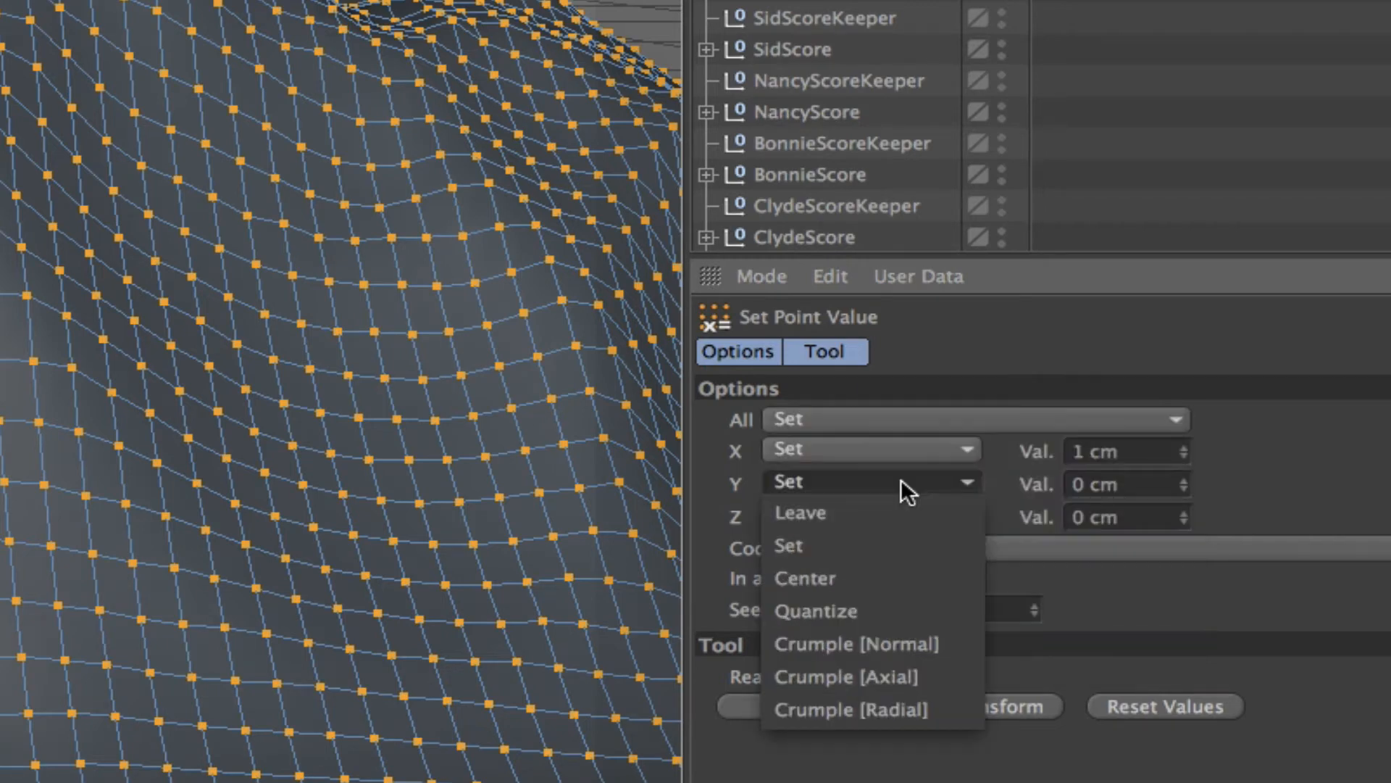
left_click(902, 569)
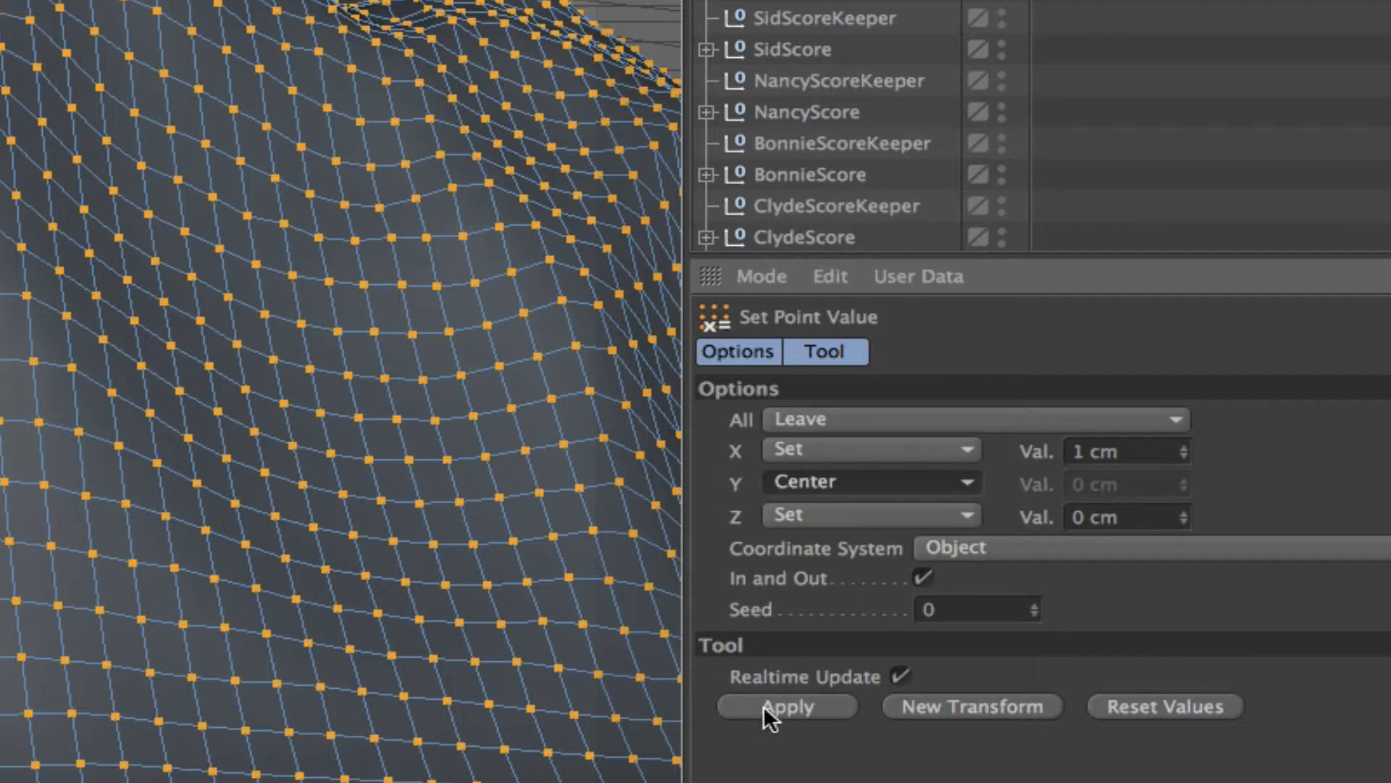
- Set the X and Z axes to Leave and apply the point values to flatten the selected points
left_click(955, 446)
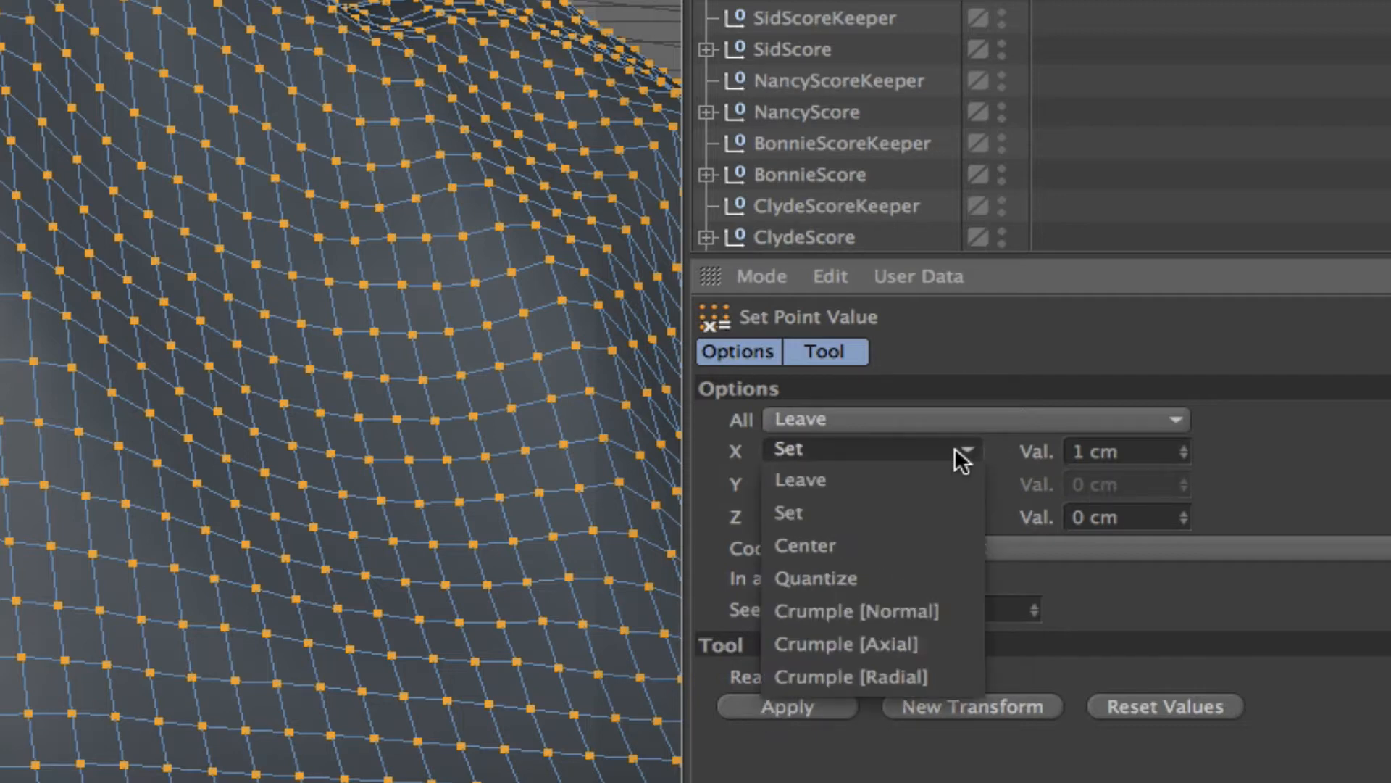
left_click(950, 454)
left_click(949, 507)
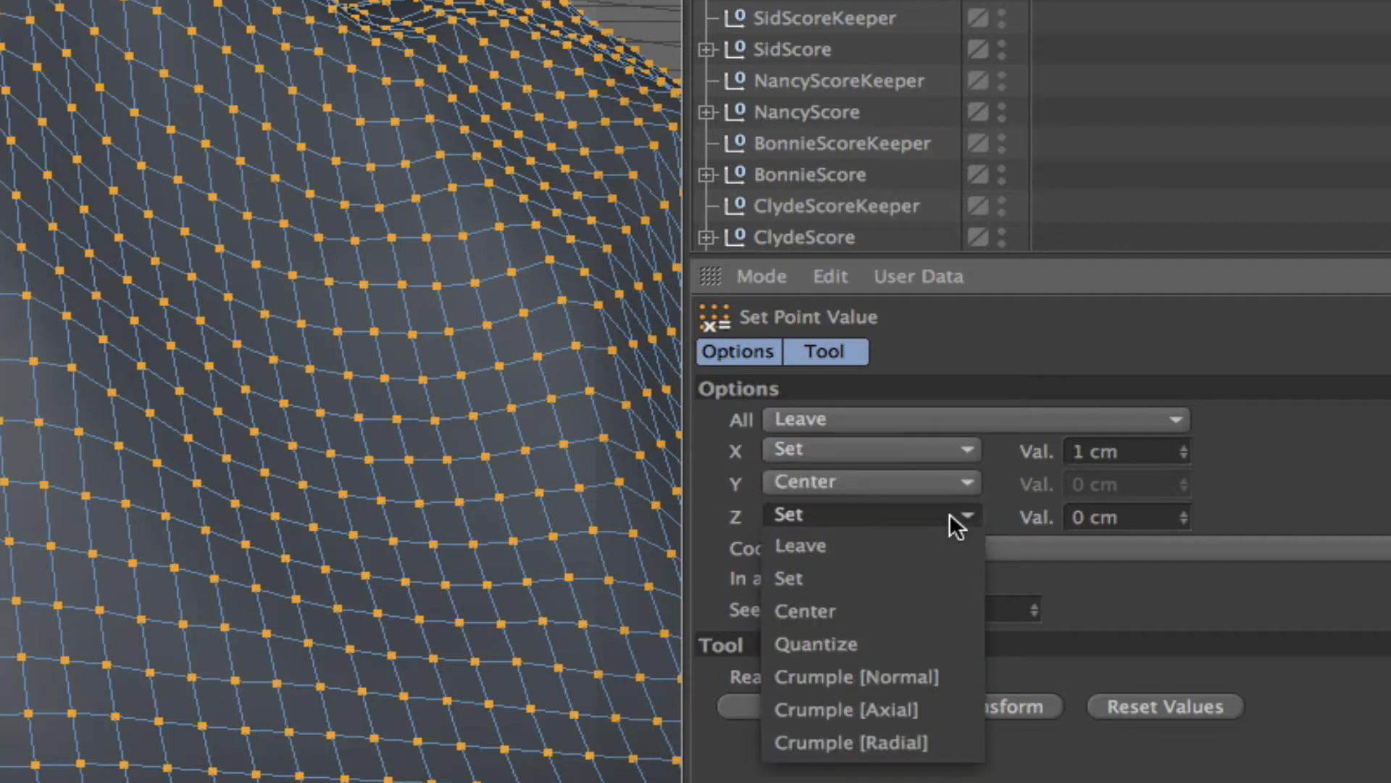
left_click(938, 546)
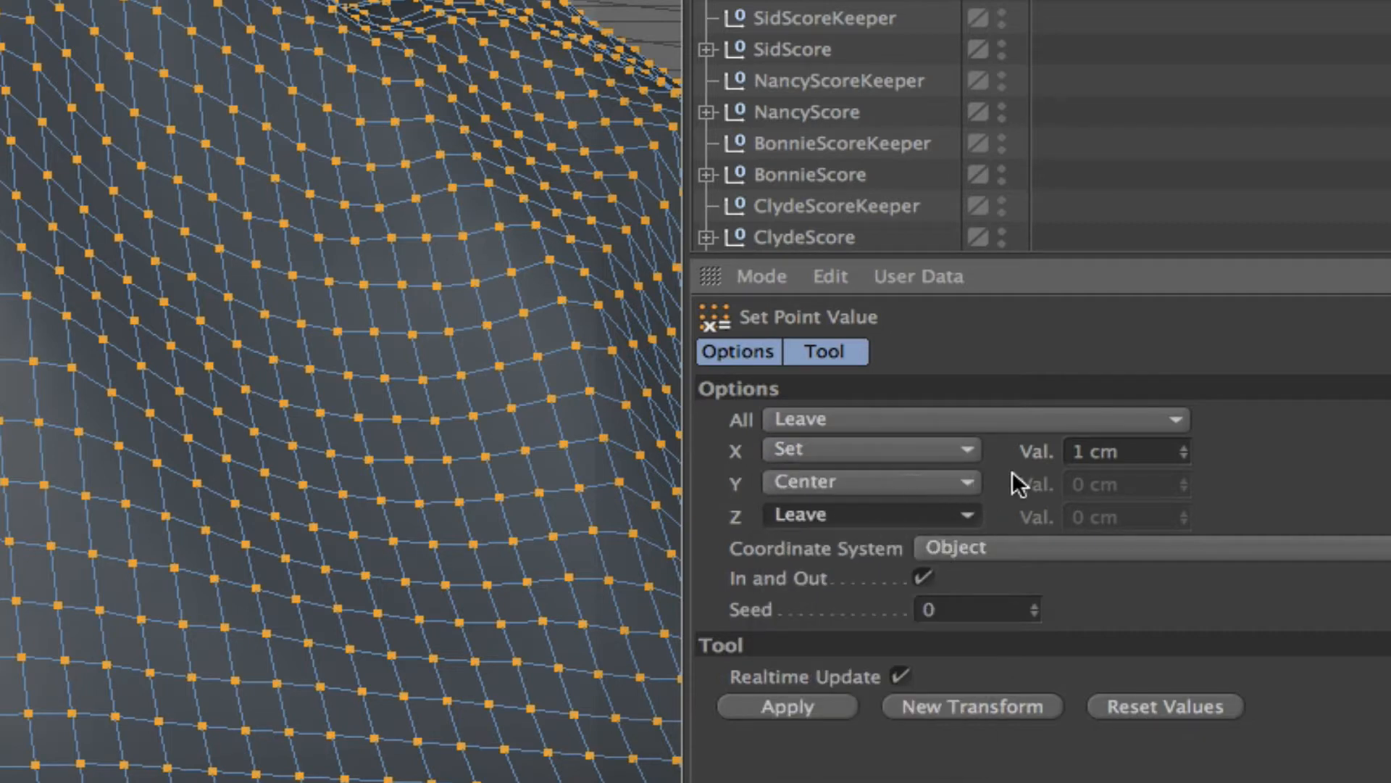
left_click(894, 445)
left_click(898, 480)
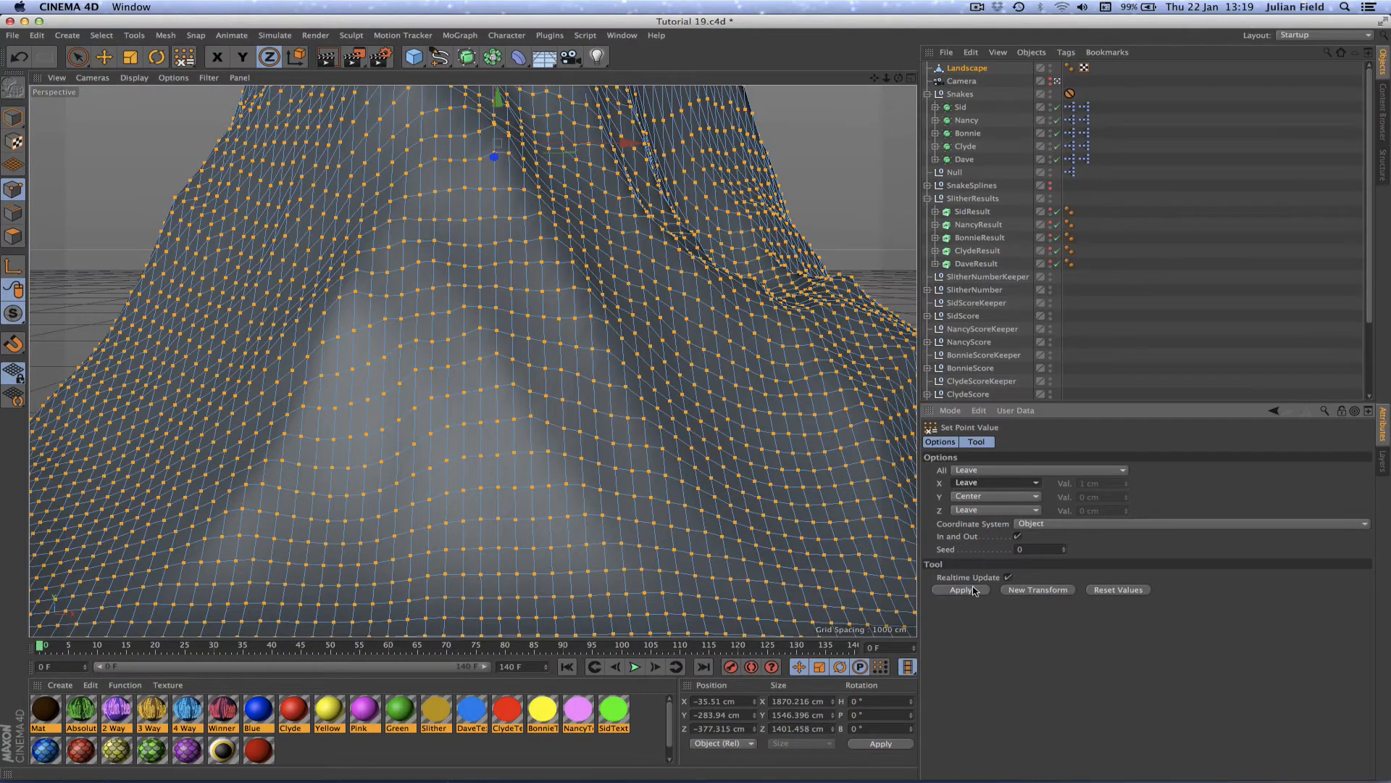
left_click(961, 589)
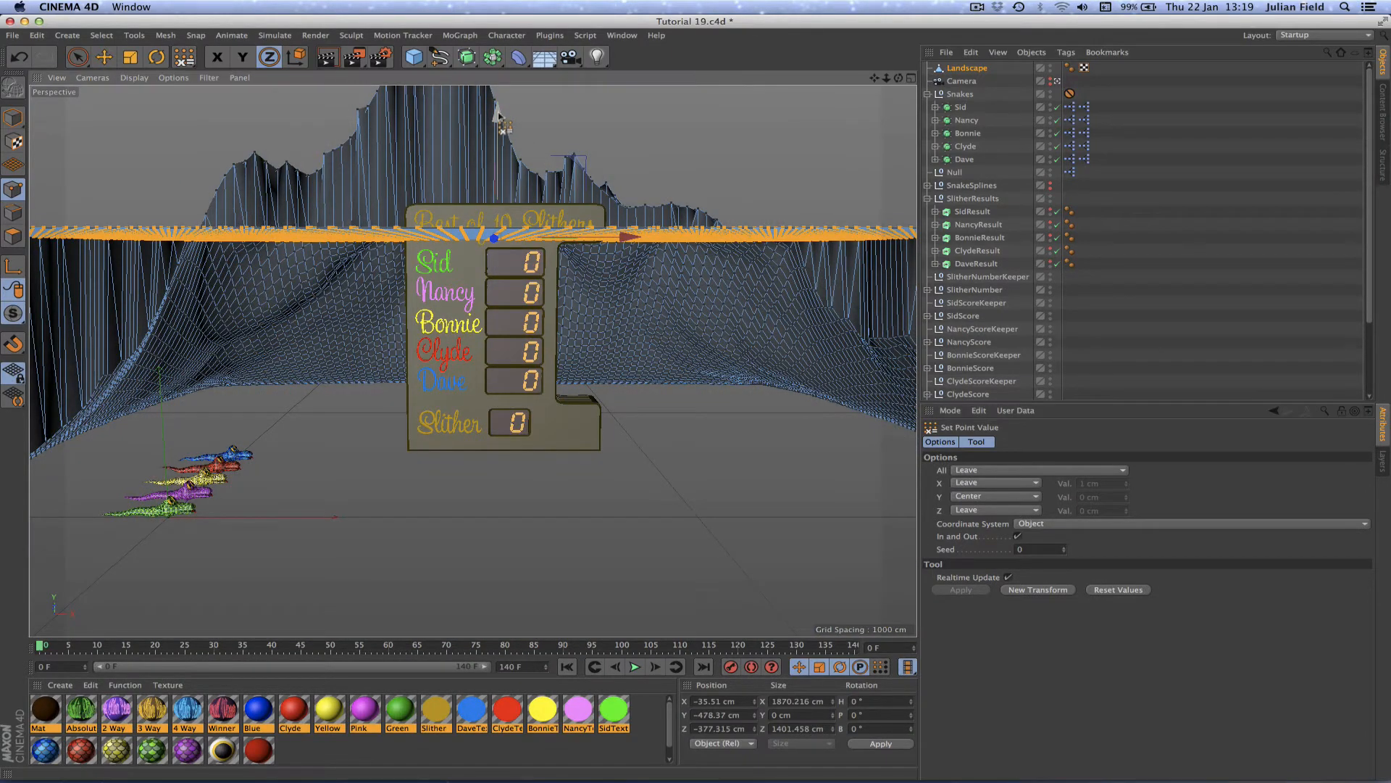
- Lower the flattened points to ground level beneath the snakes and scoreboard, at about -1055.5 cm in Y, checking in the side view
left_click_drag(500, 115, 485, 381)
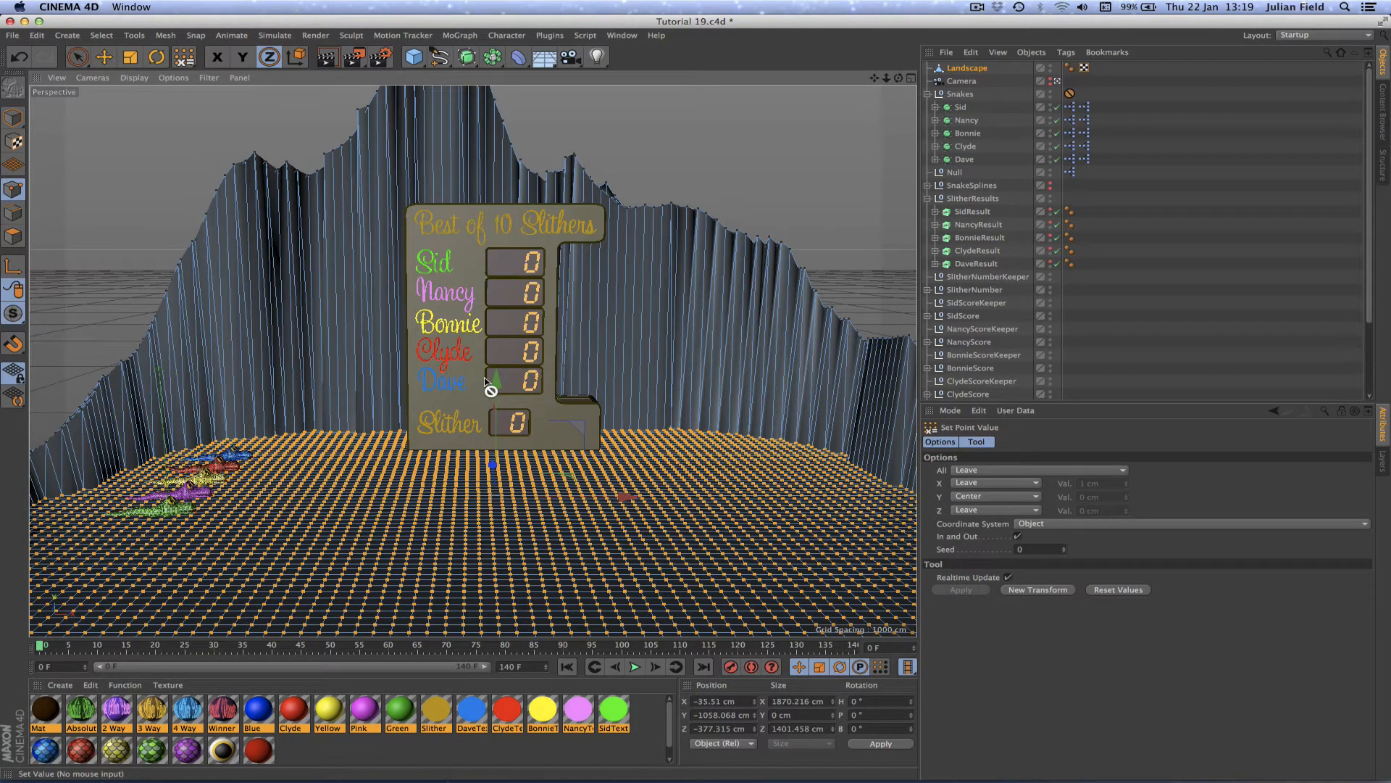
key("F4")
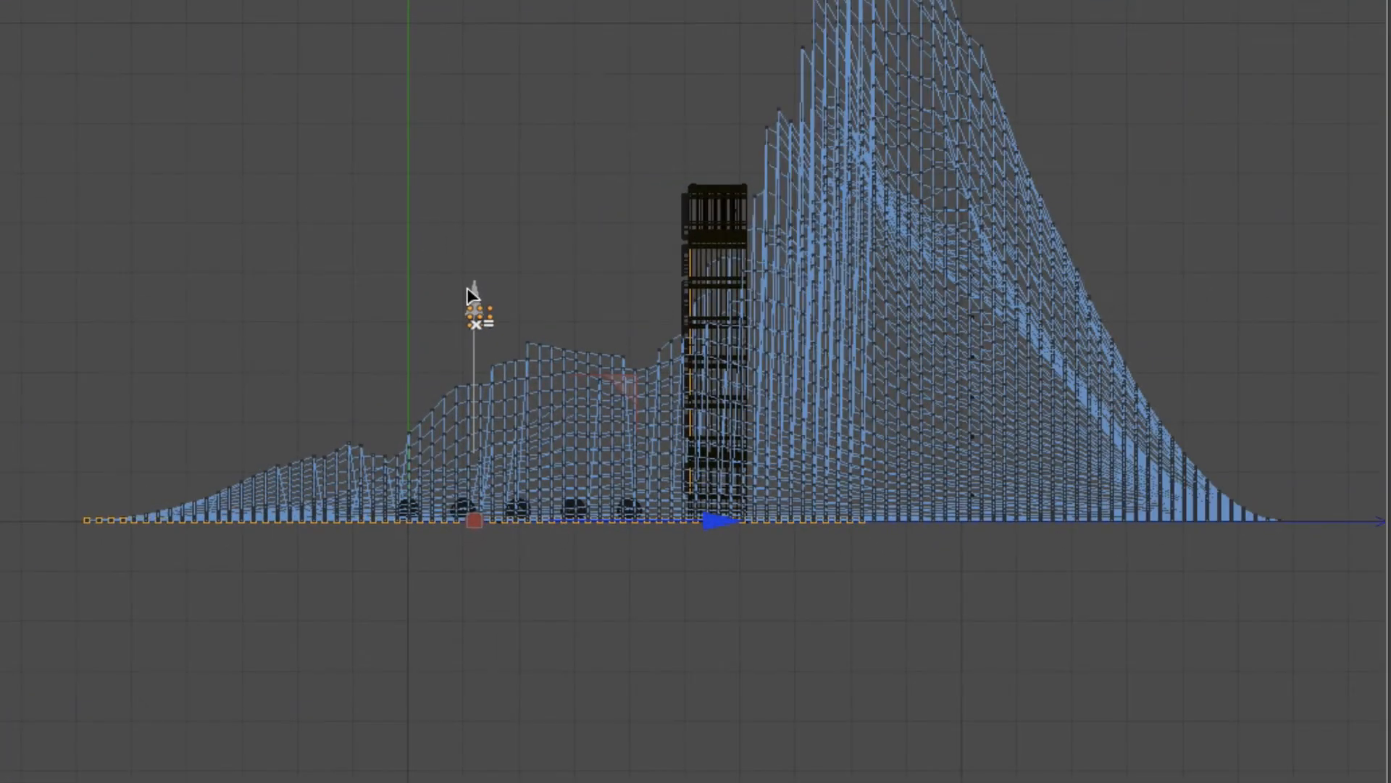
left_click_drag(470, 293, 468, 293)
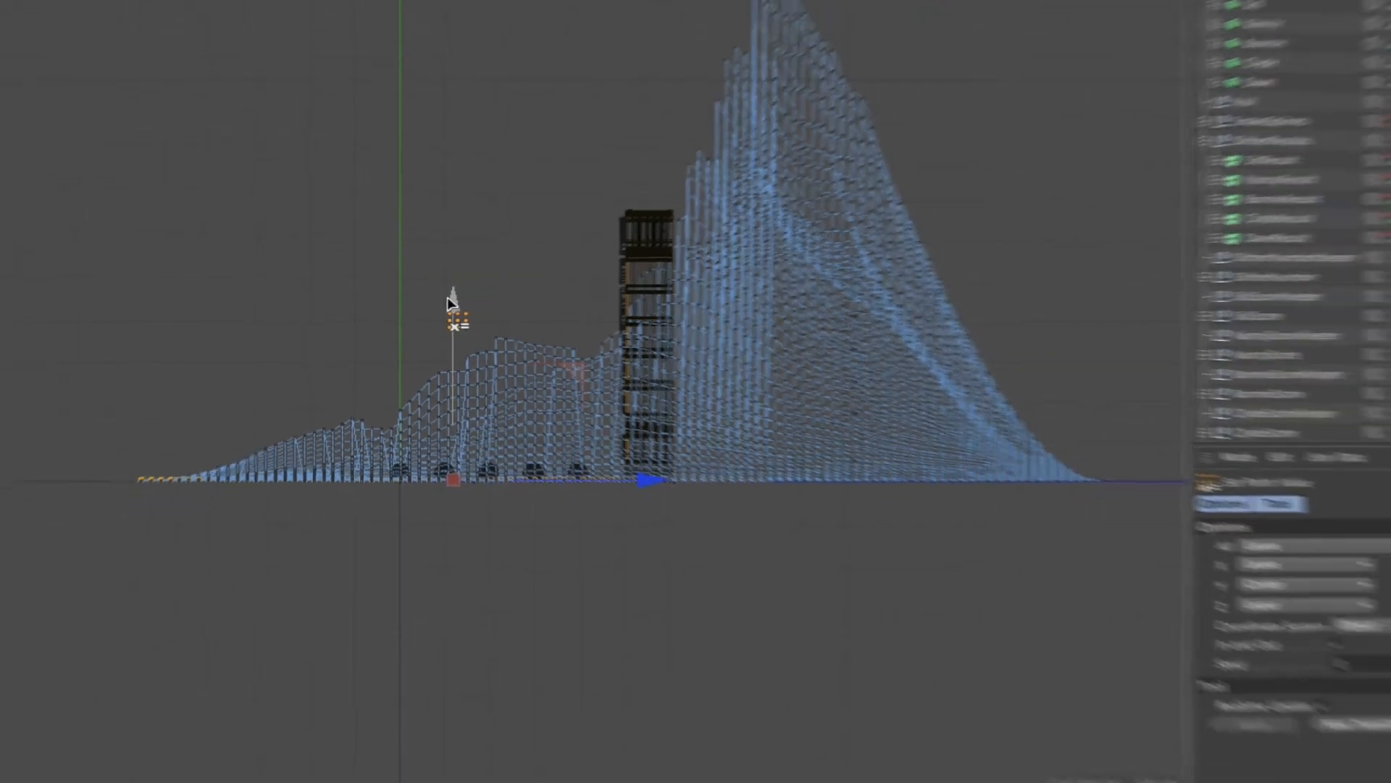
- Return to the perspective view and smooth the landscape by making it the child of a Subdivision Surface
key("F1")
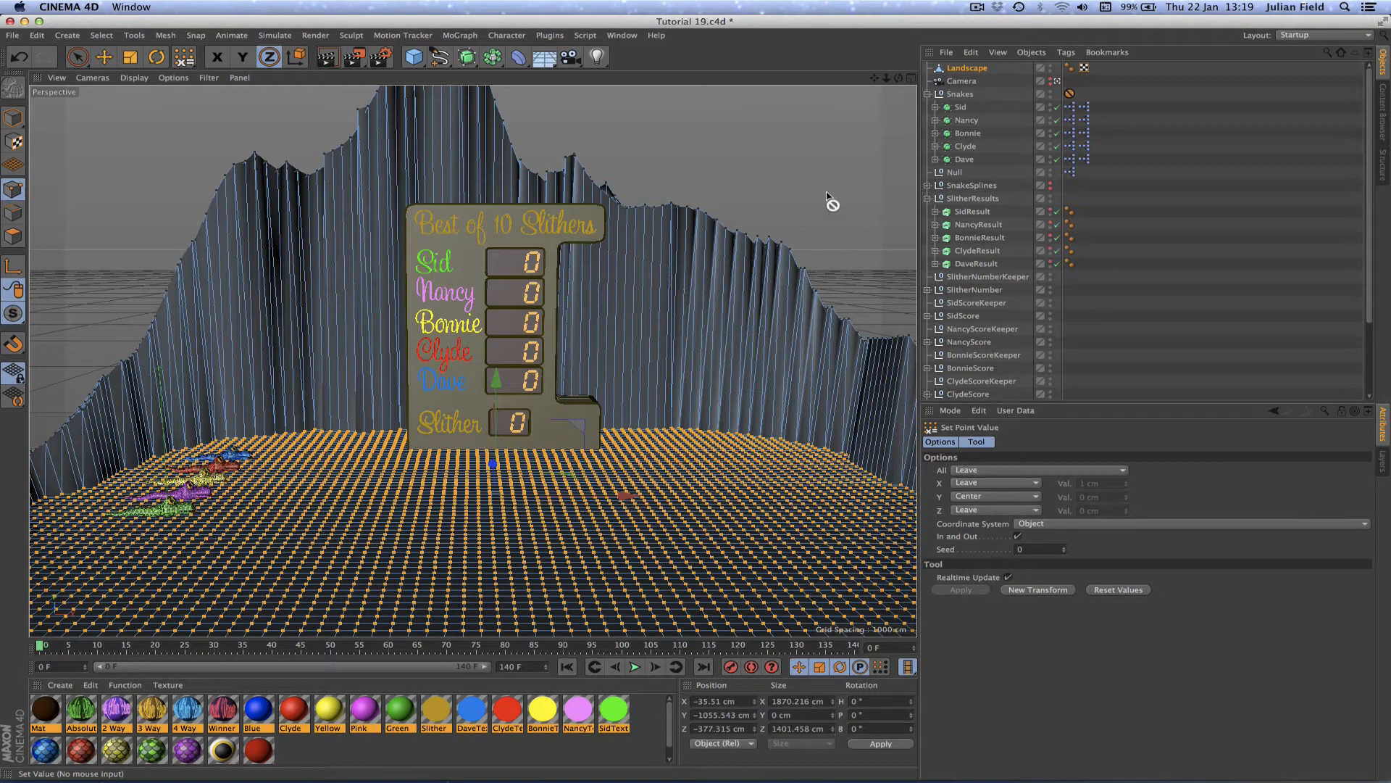
left_click(968, 68)
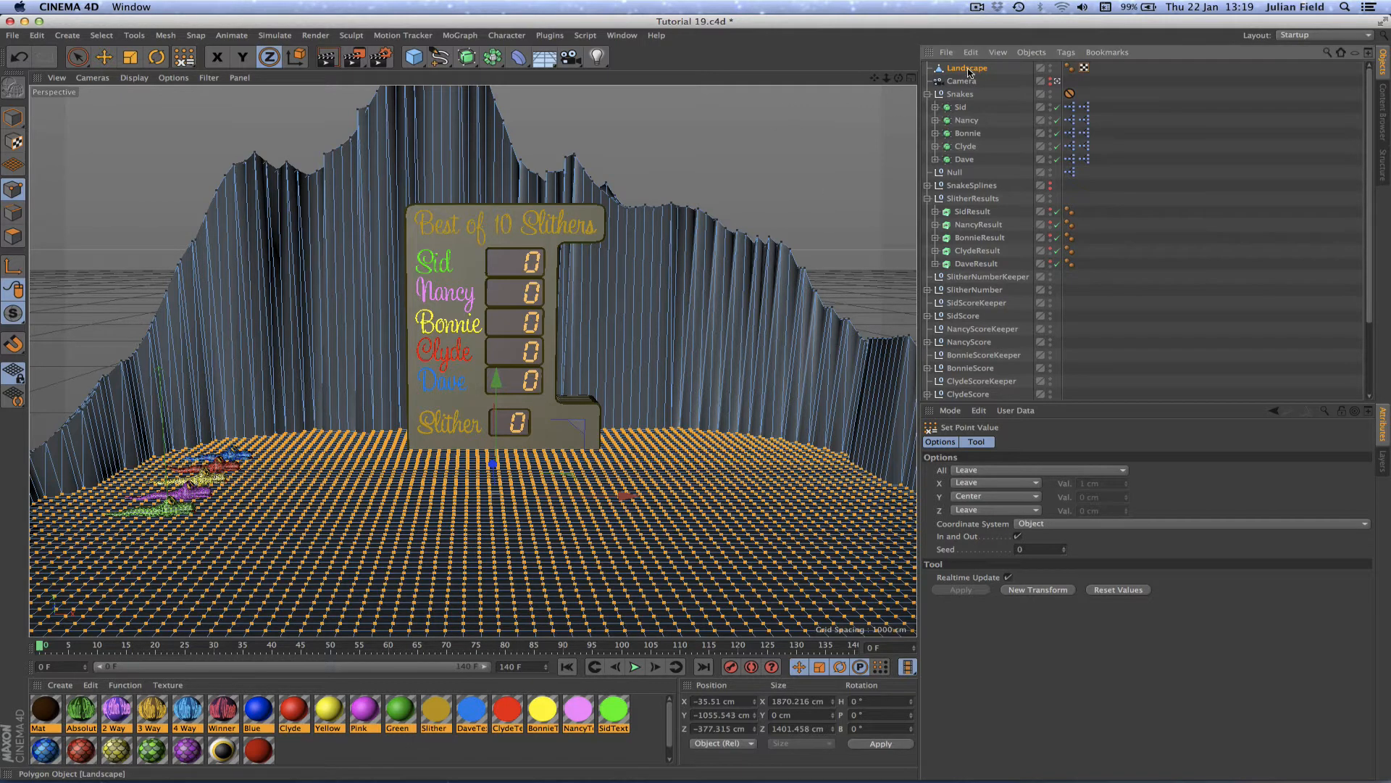
left_click(467, 64, "alt")
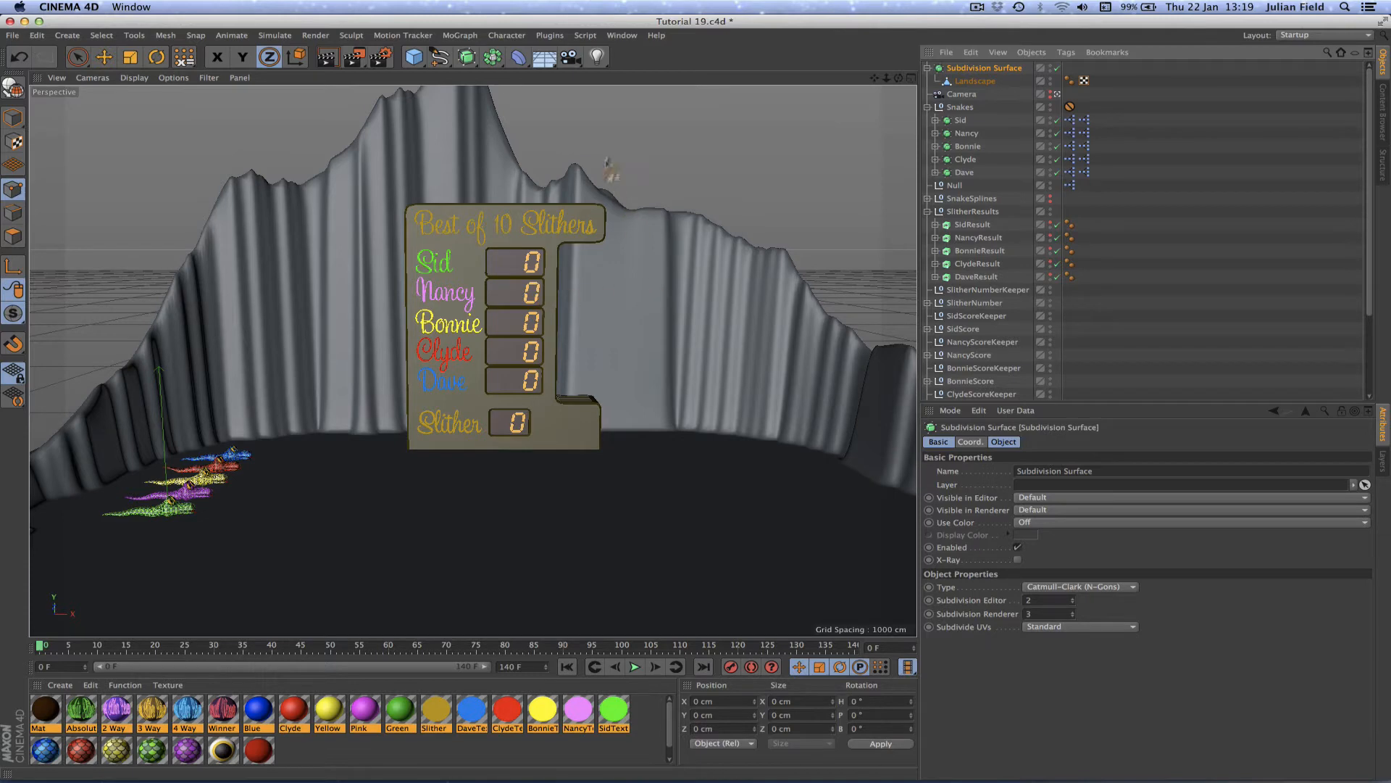
- Add a second Landscape object and raise it slightly above the track
left_click(415, 60)
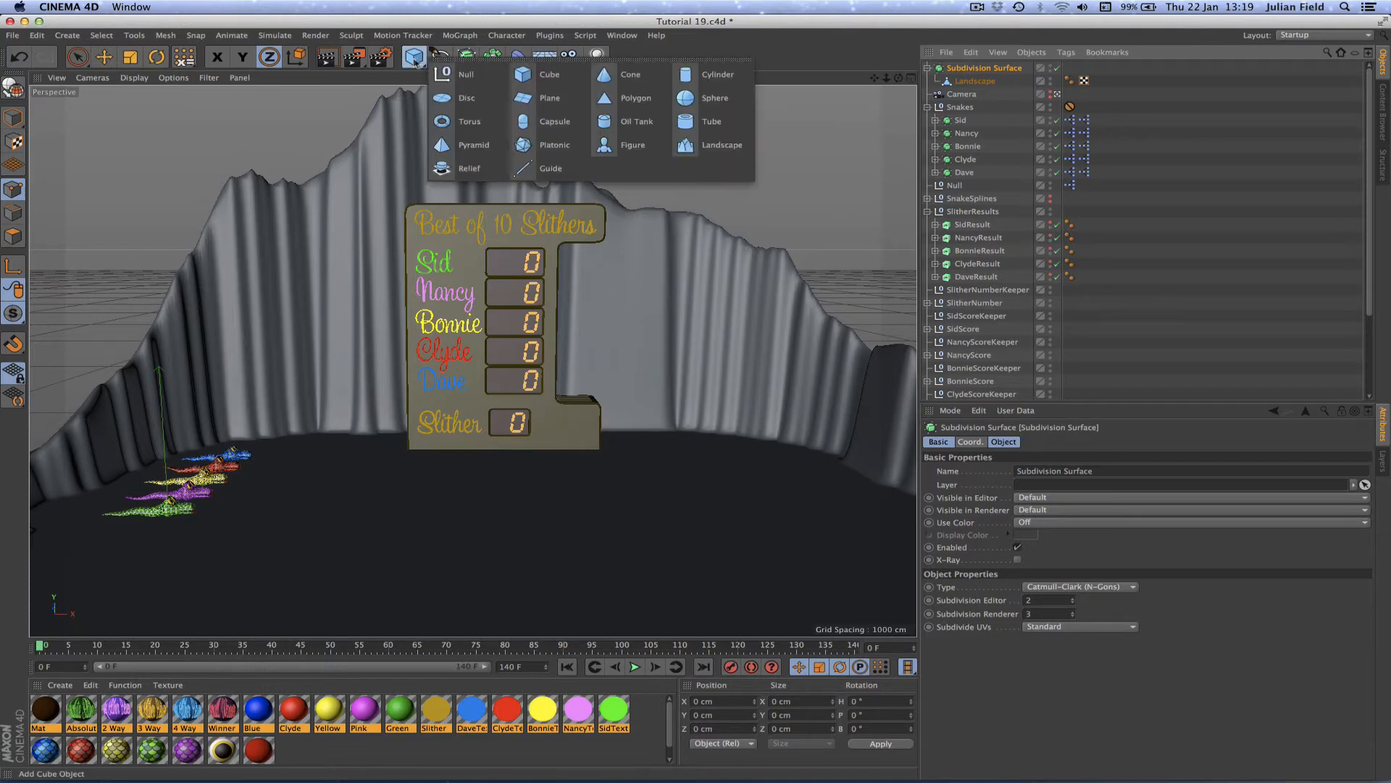
left_click(705, 143)
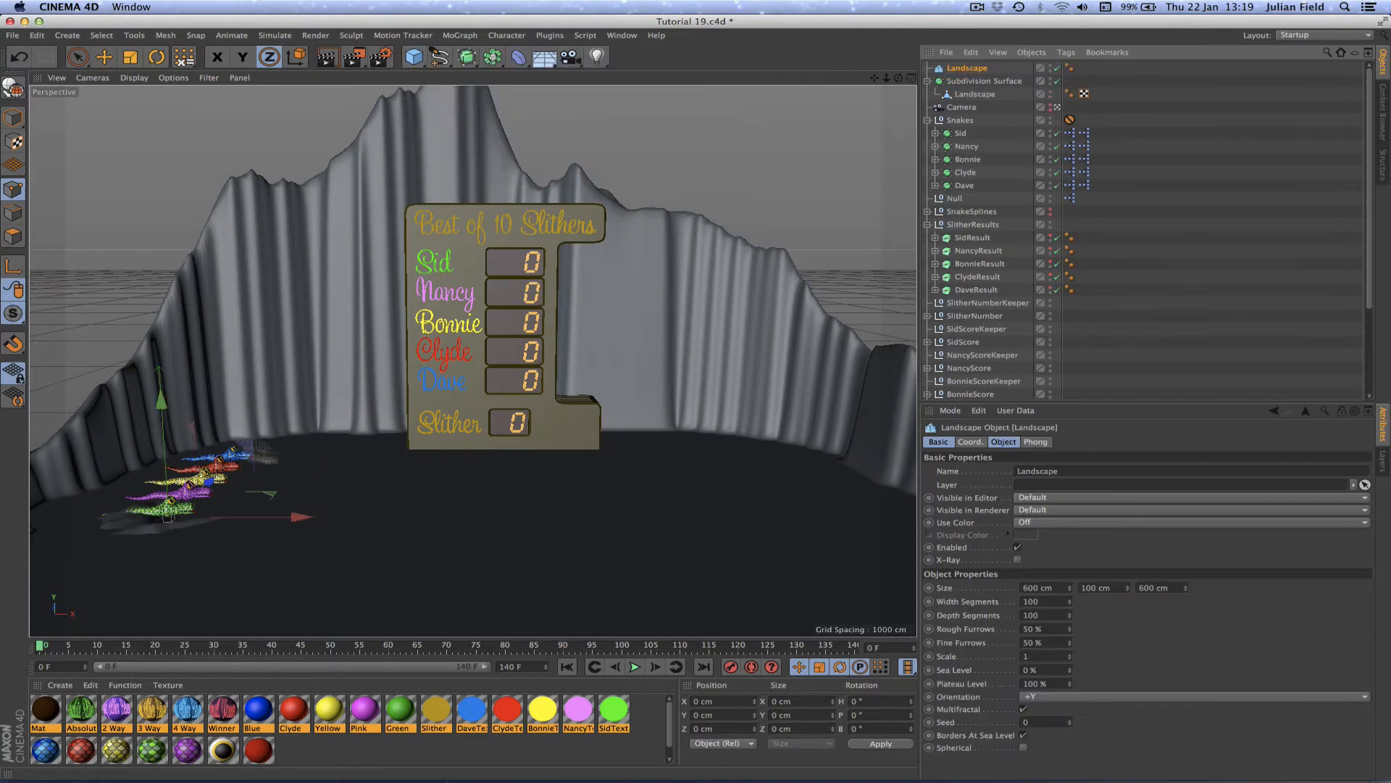
left_click_drag(160, 403, 157, 359)
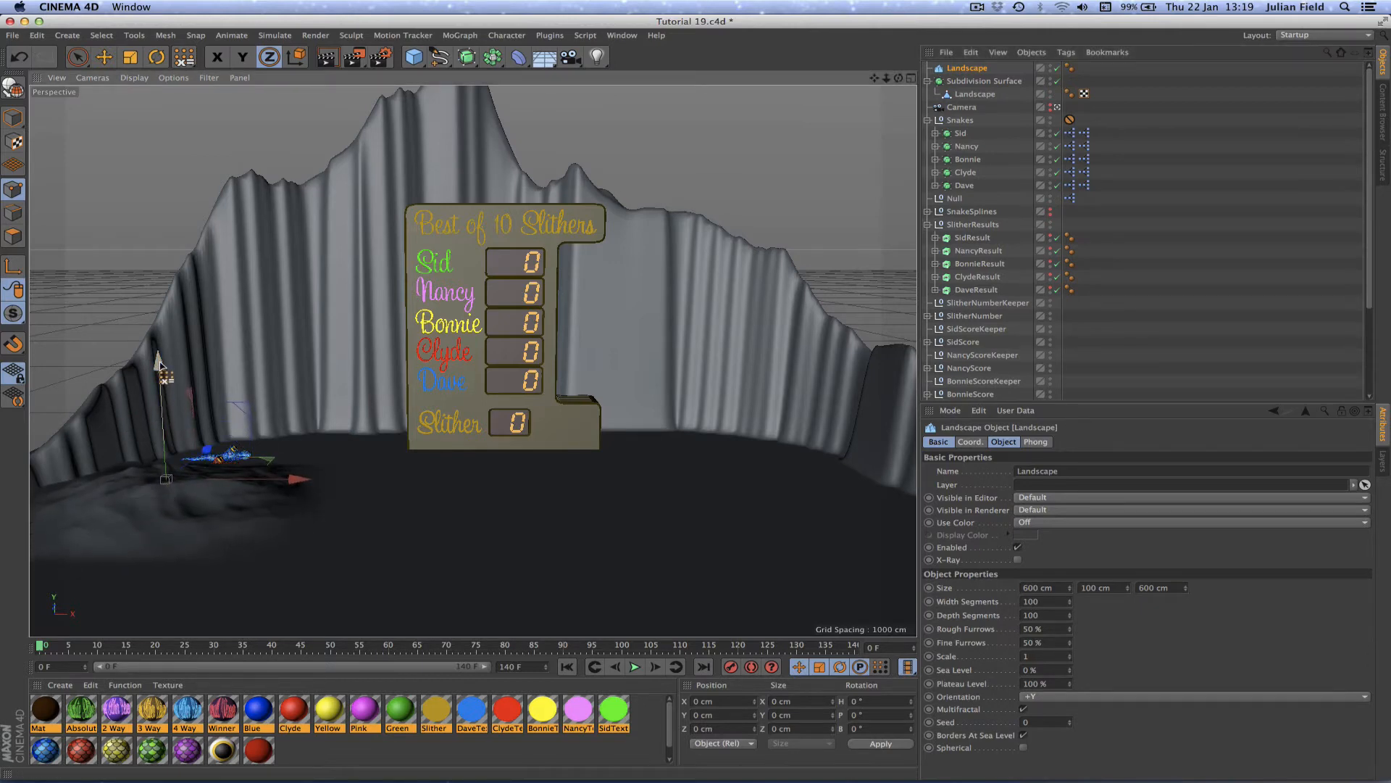
- In the top view, switch the display to shaded and move the new landscape to the back-left corner of the main mountain
key("F2")
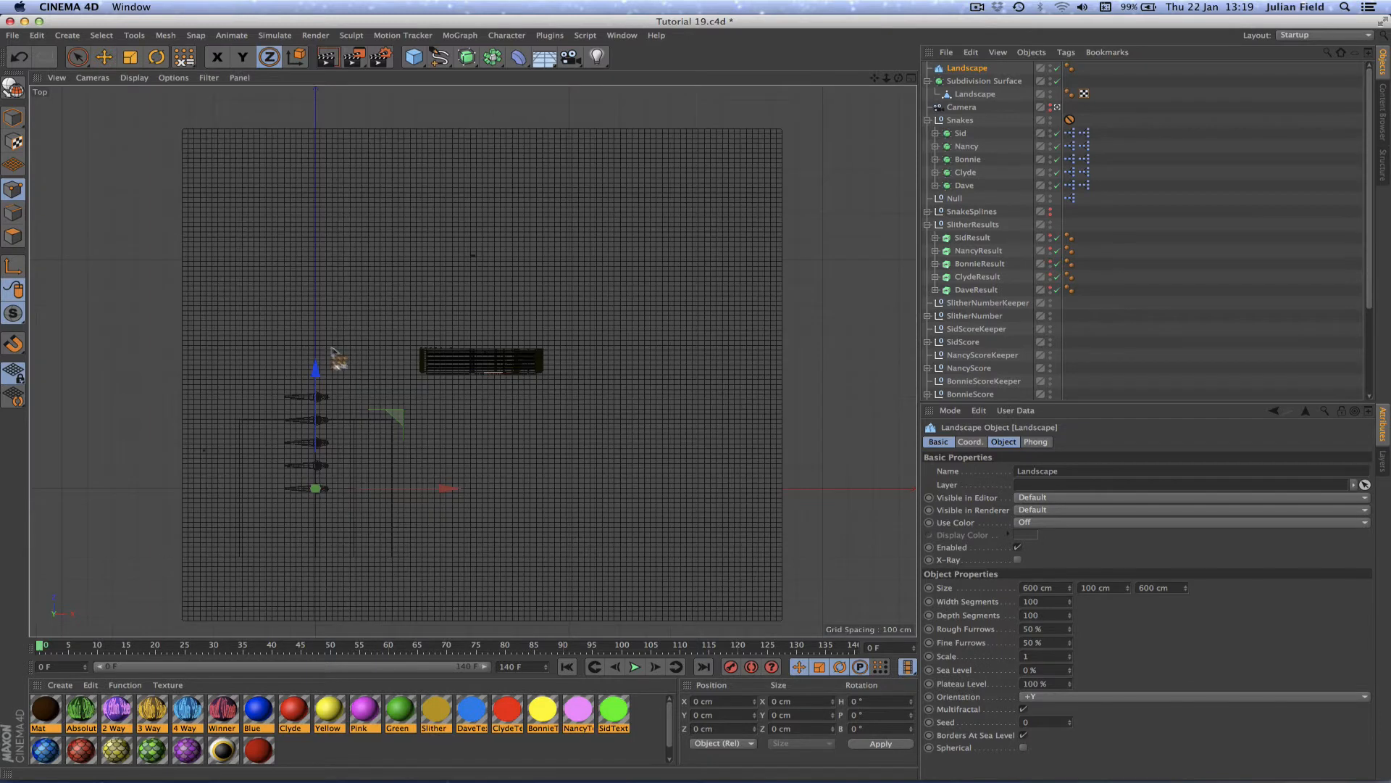
left_click_drag(284, 174, 289, 96)
left_click(92, 78)
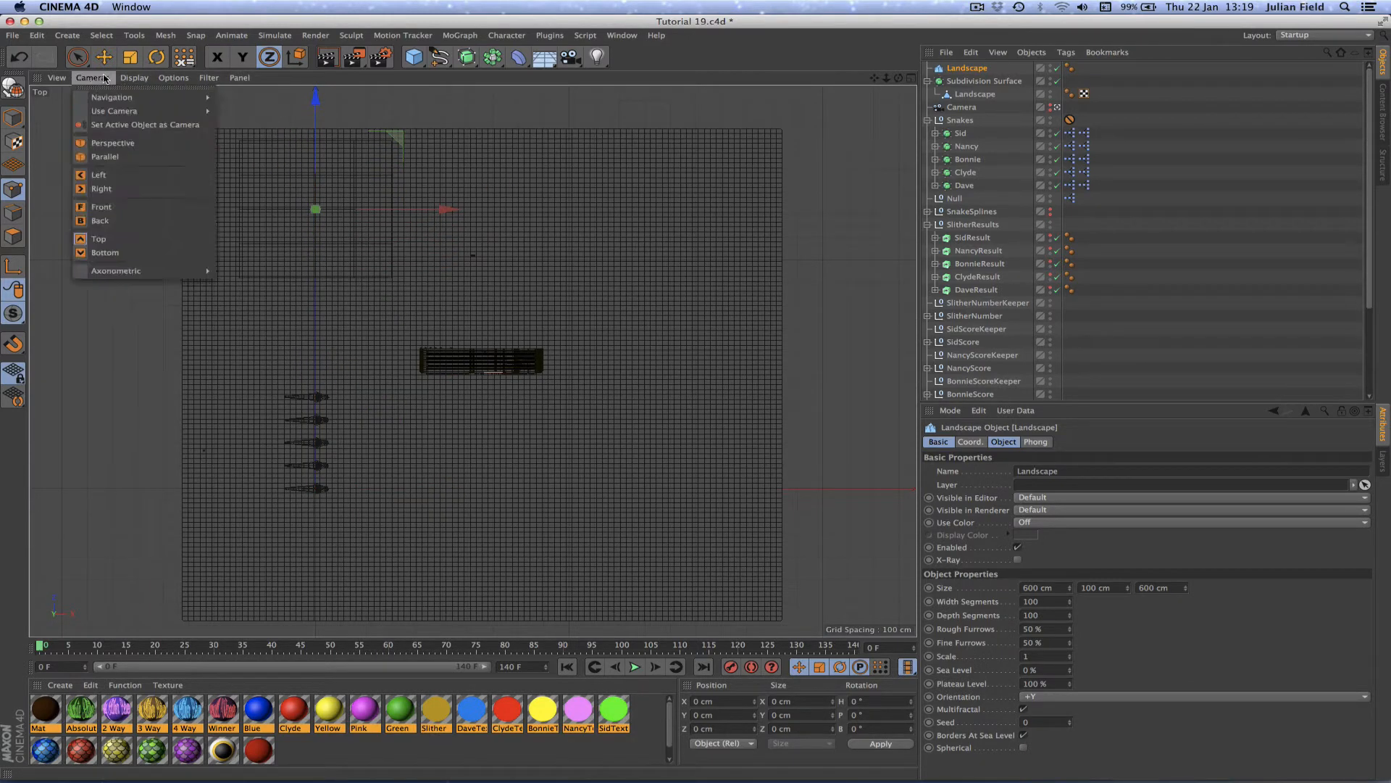
left_click(145, 98)
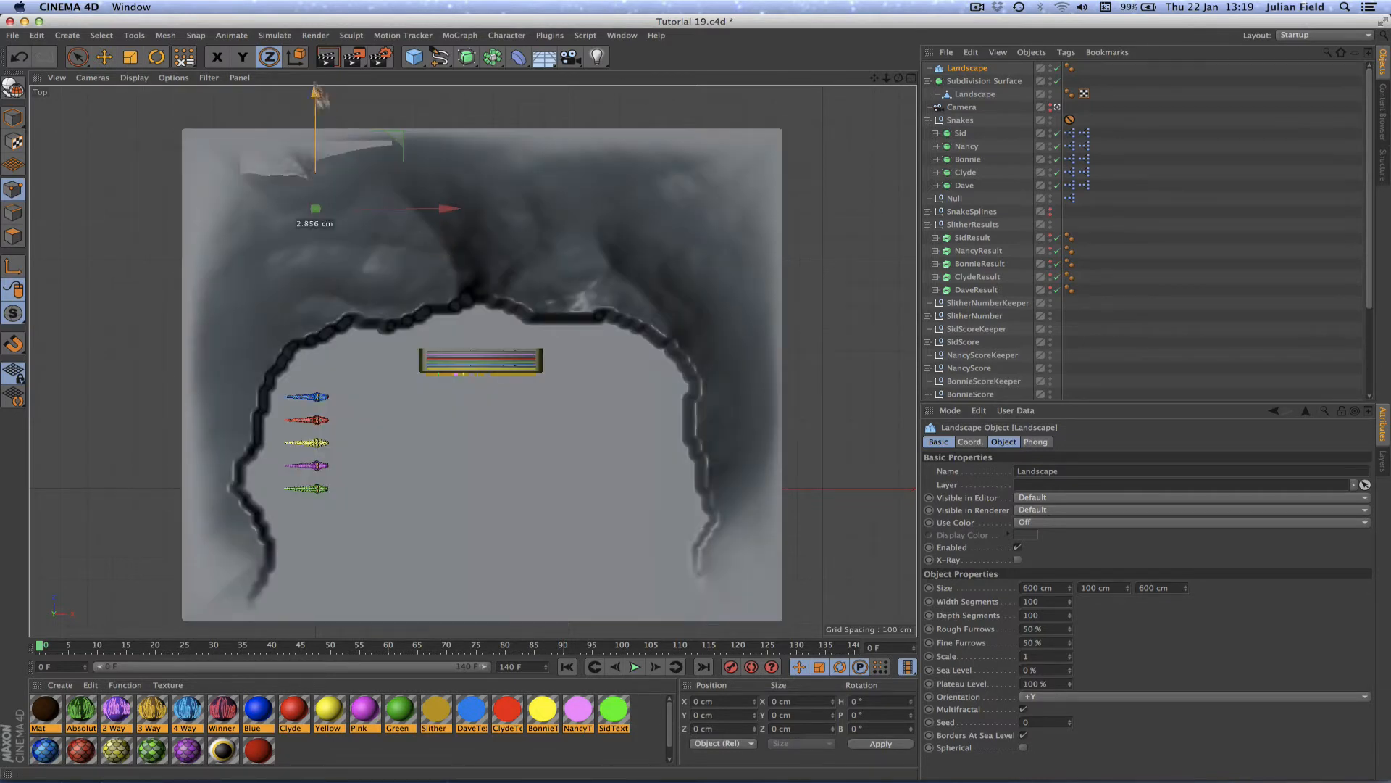
mouse_move(319, 112)
left_mouse_down()
mouse_move(319, 71)
mouse_move(319, 85)
left_mouse_up()
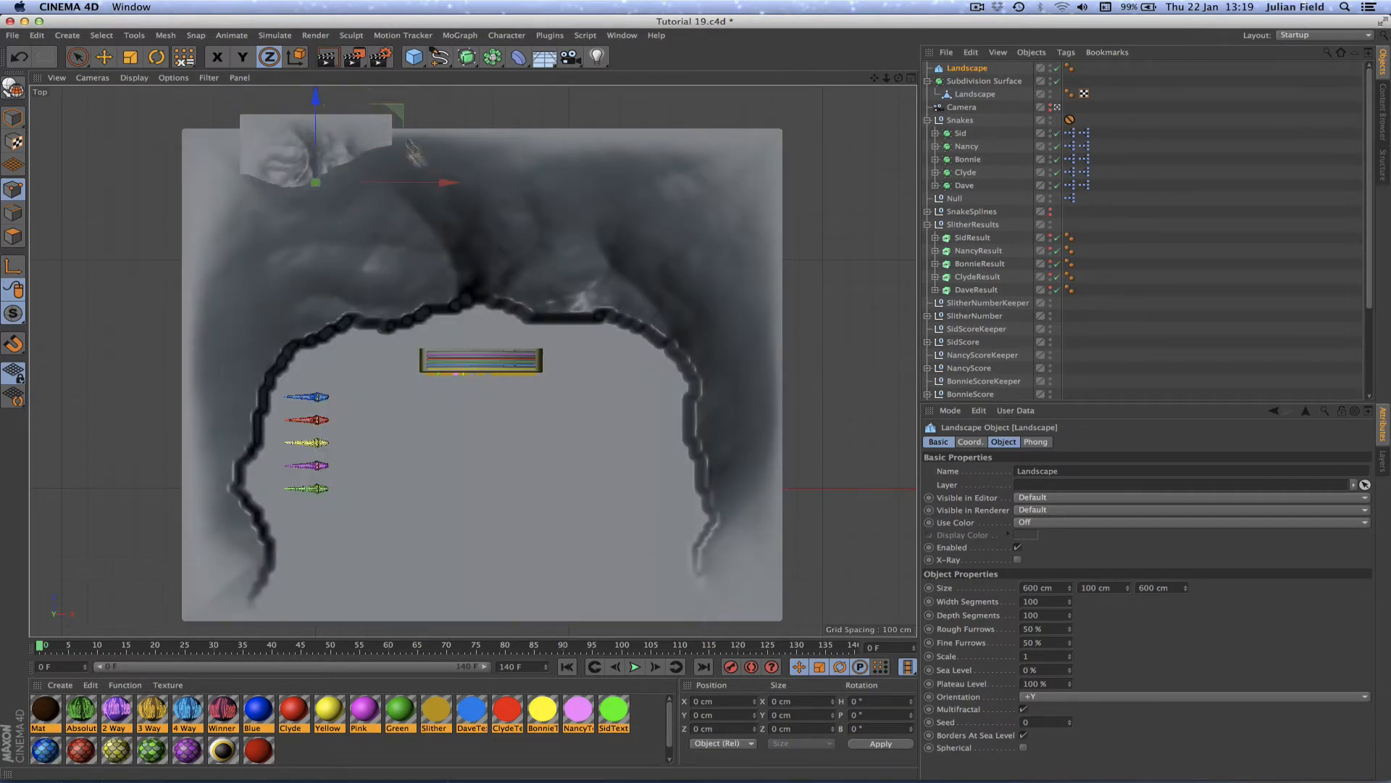
left_click_drag(450, 187, 367, 183)
left_click_drag(252, 95, 251, 65)
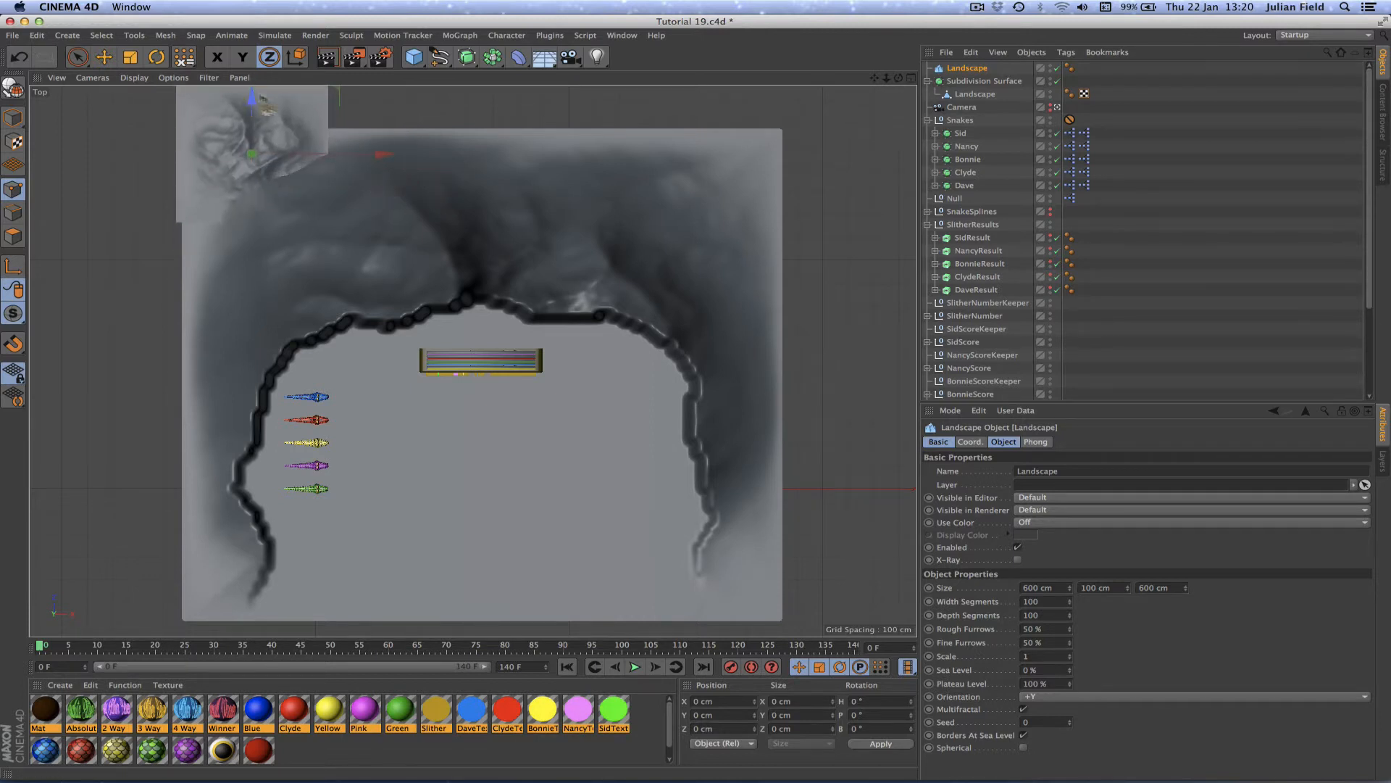
- Set the new landscape's Seed to 2 and nudge it farther out past the back-left corner of the main mountain
double_click(1041, 721)
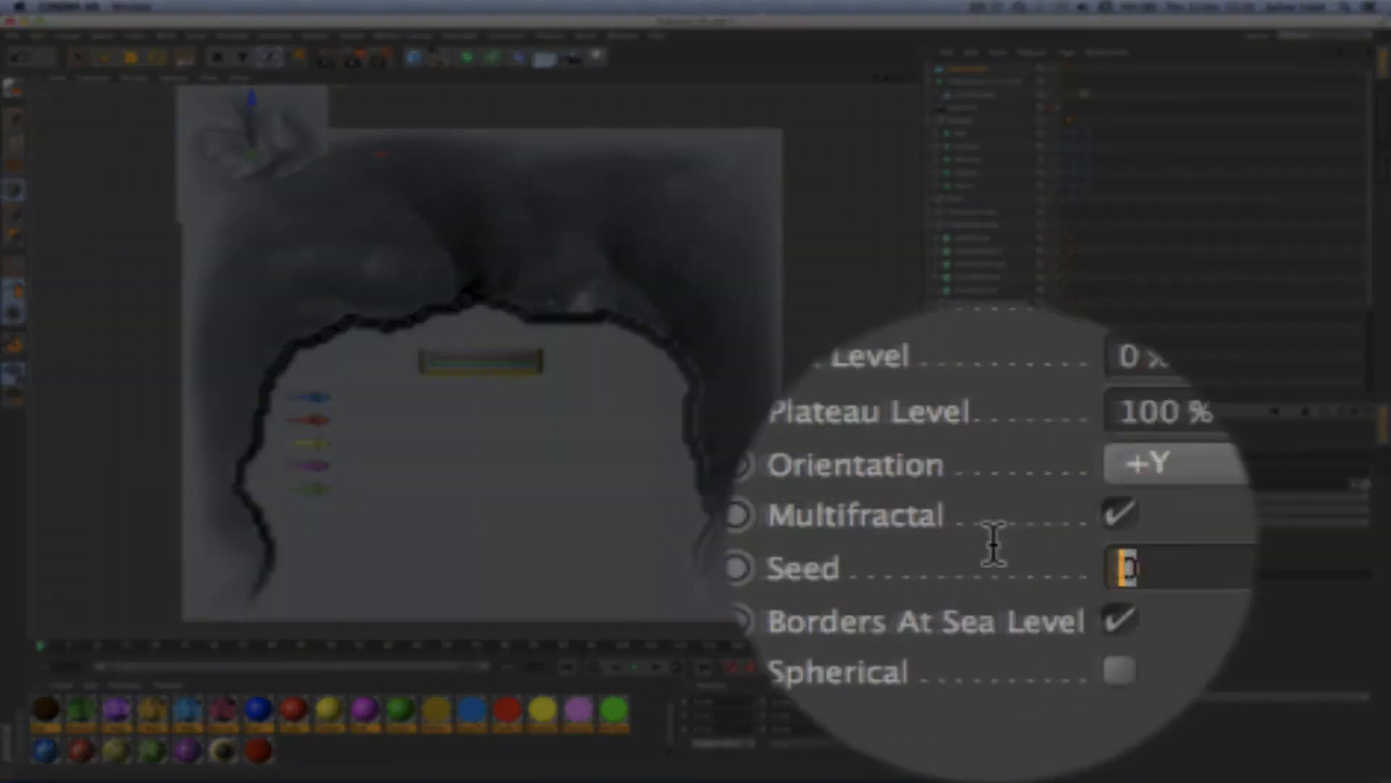
type("2")
key("Return")
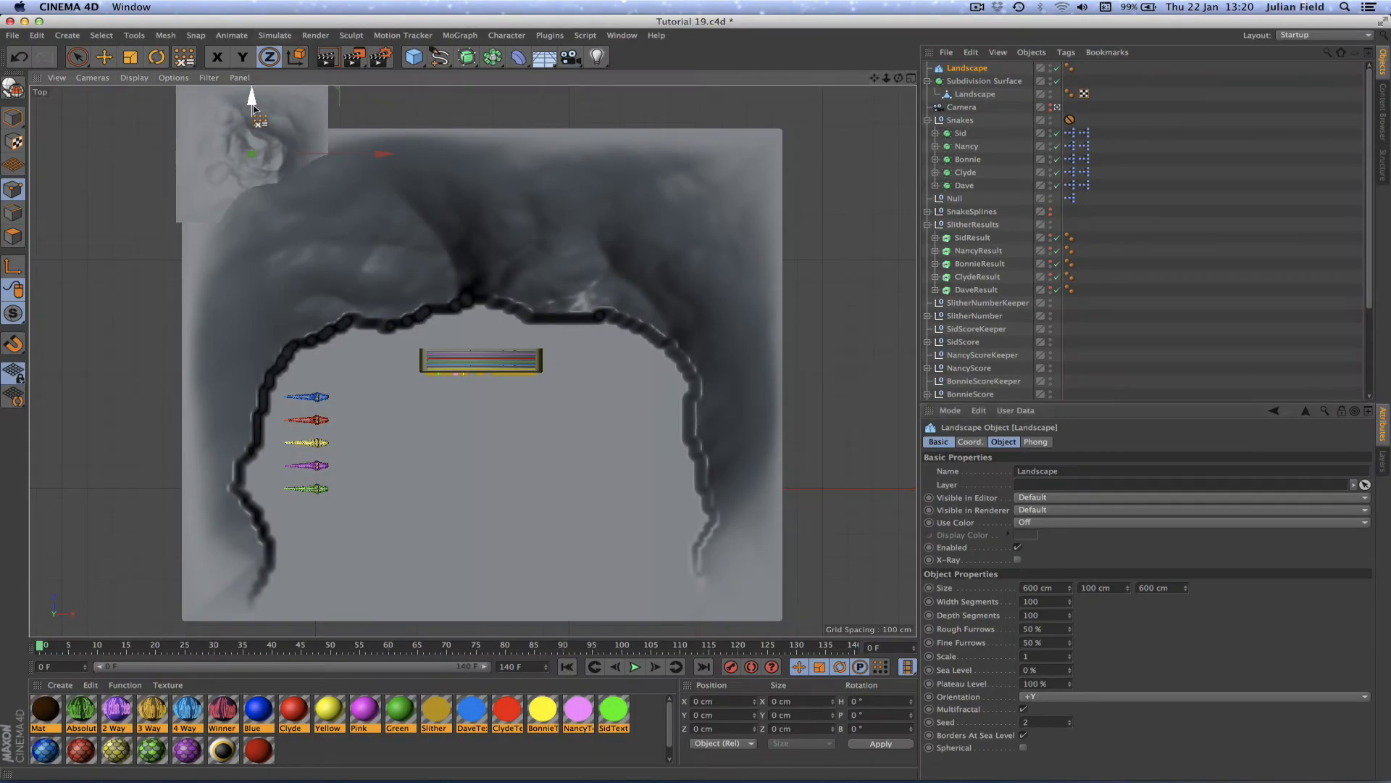
left_click_drag(251, 96, 252, 88)
left_click_drag(370, 139, 350, 138)
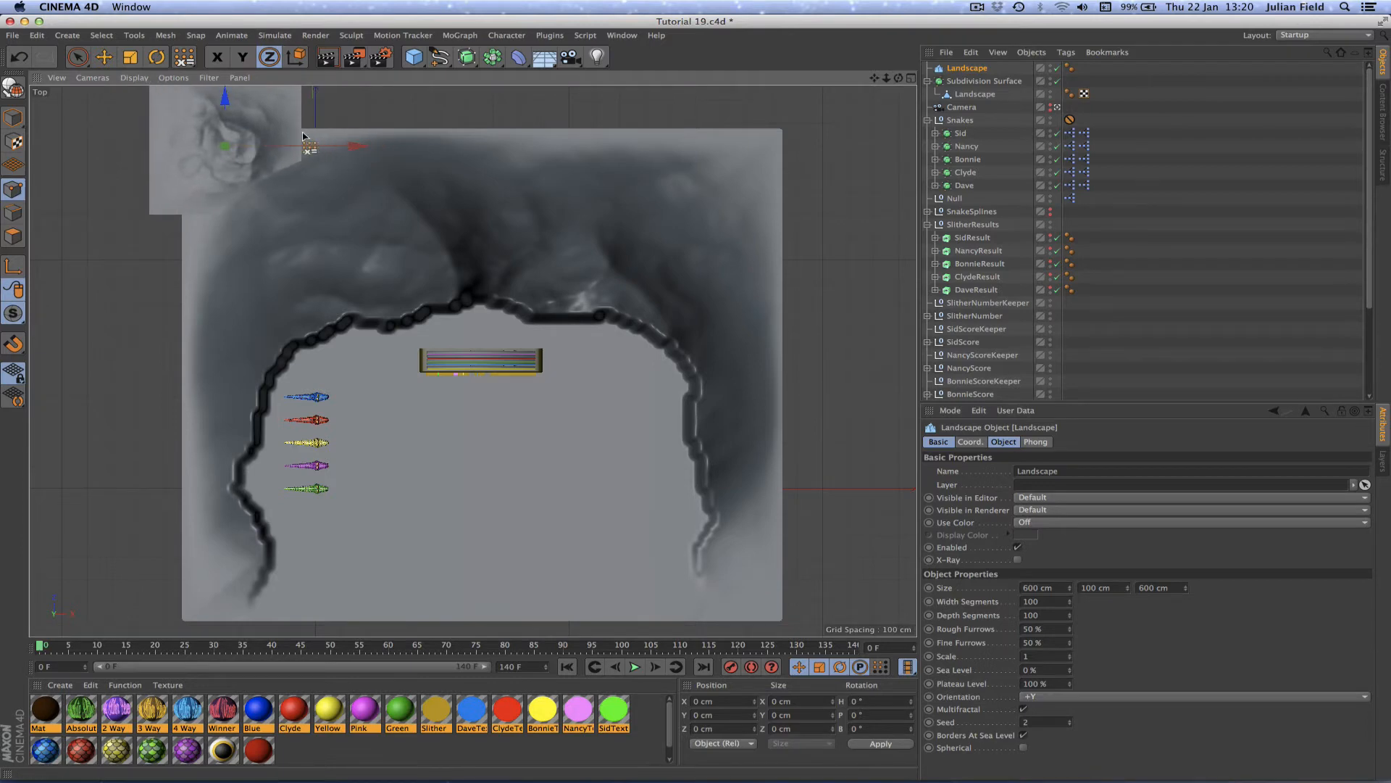
- Switch to model mode and, in the right view, stretch the second landscape to about 1068 cm tall, positioned at about 536 cm in Y
key("F3")
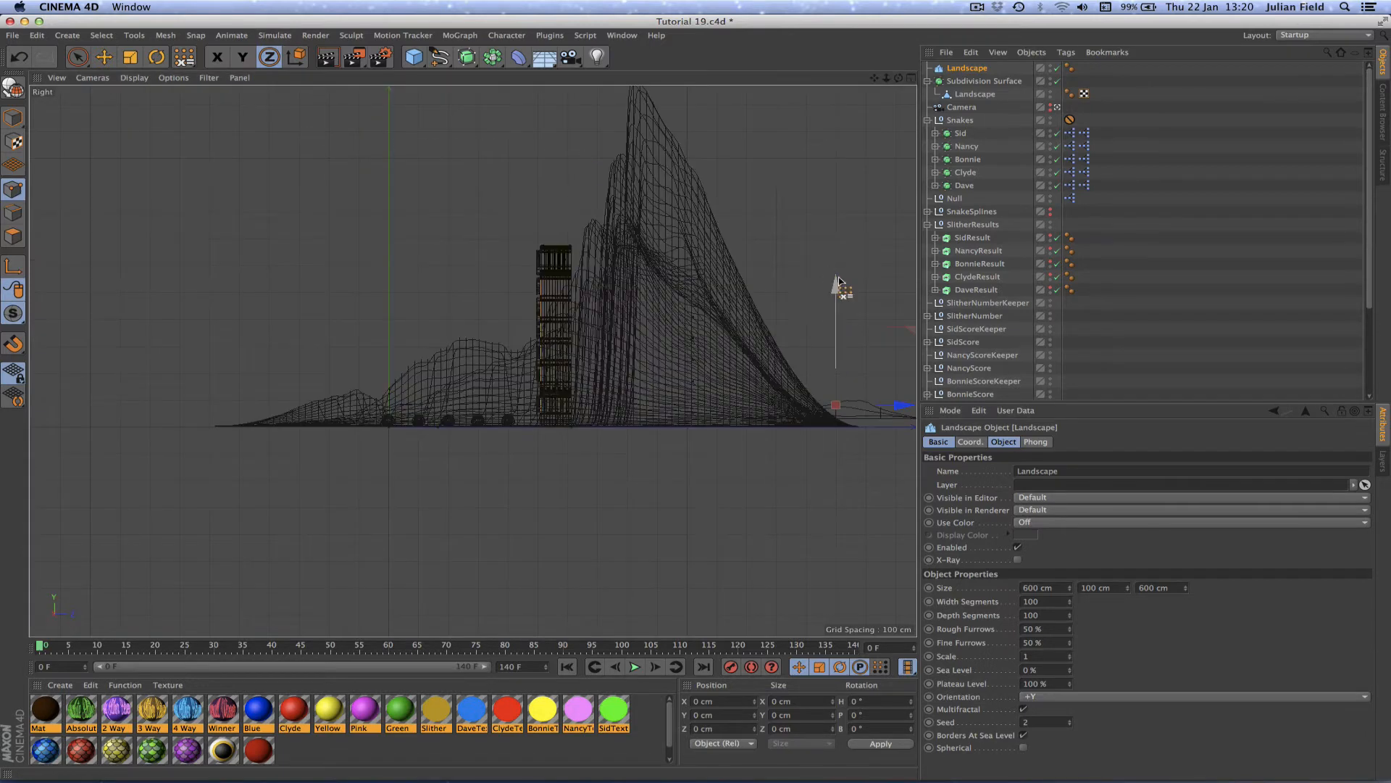
left_click_drag(840, 280, 840, 288)
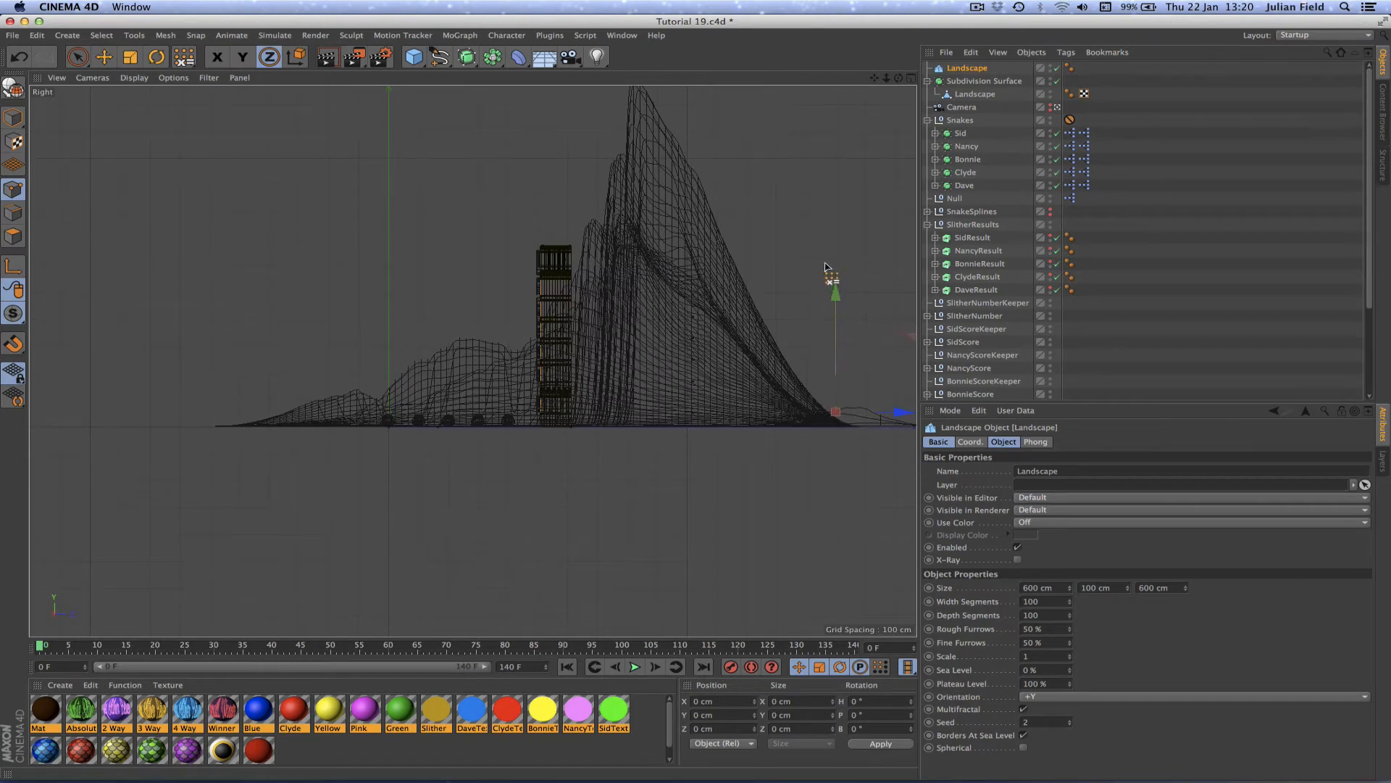
key("e")
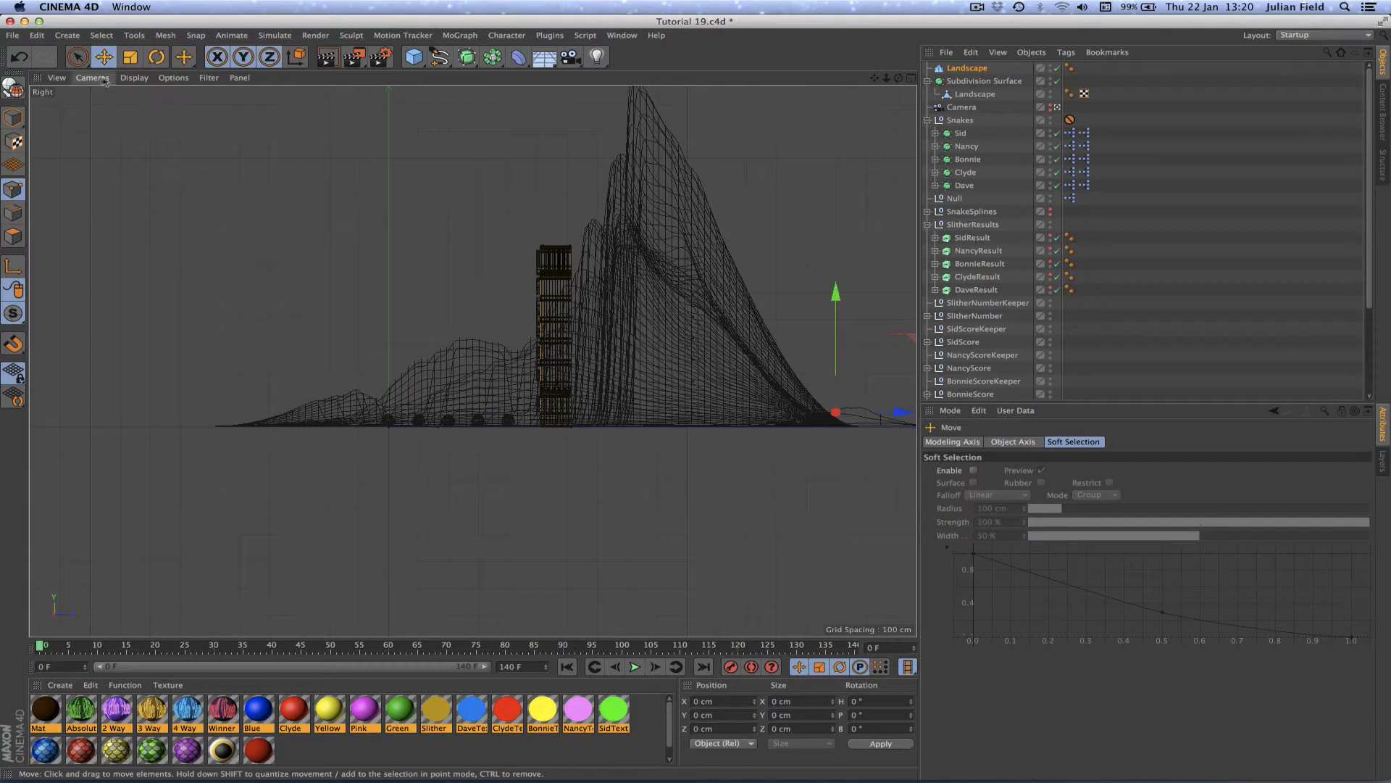
left_click(13, 117)
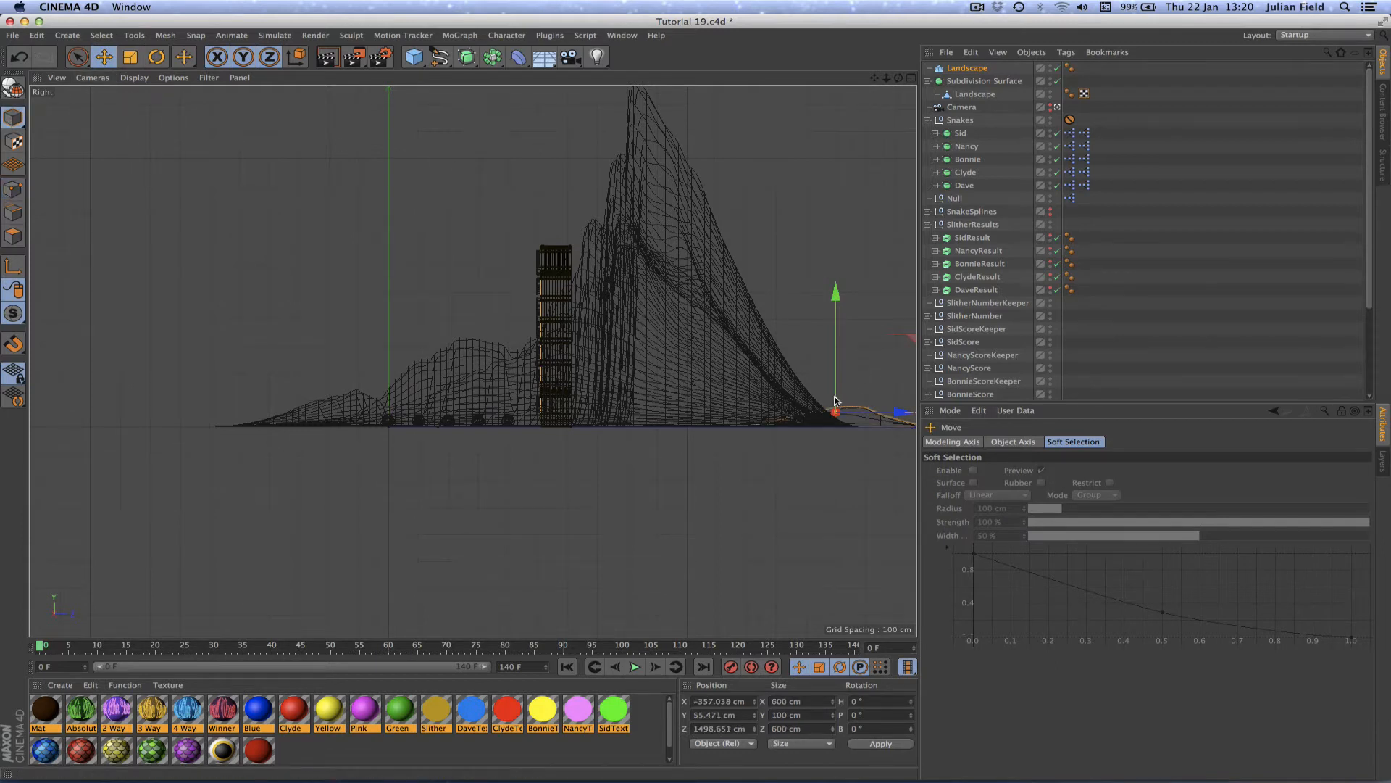
left_click_drag(835, 399, 839, 169)
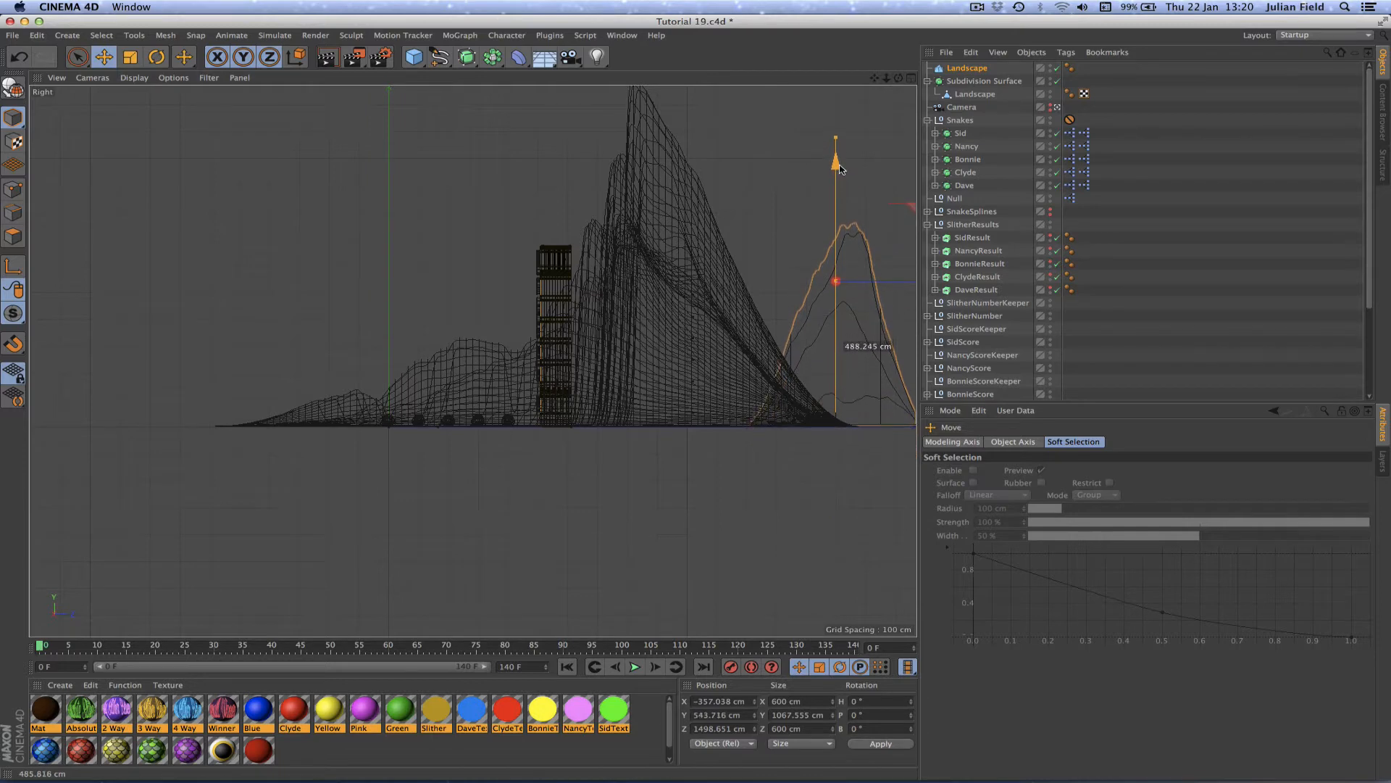
- In the perspective view, move the second landscape along X to about -702 cm, beyond the left slope of the main mountain
key("F1")
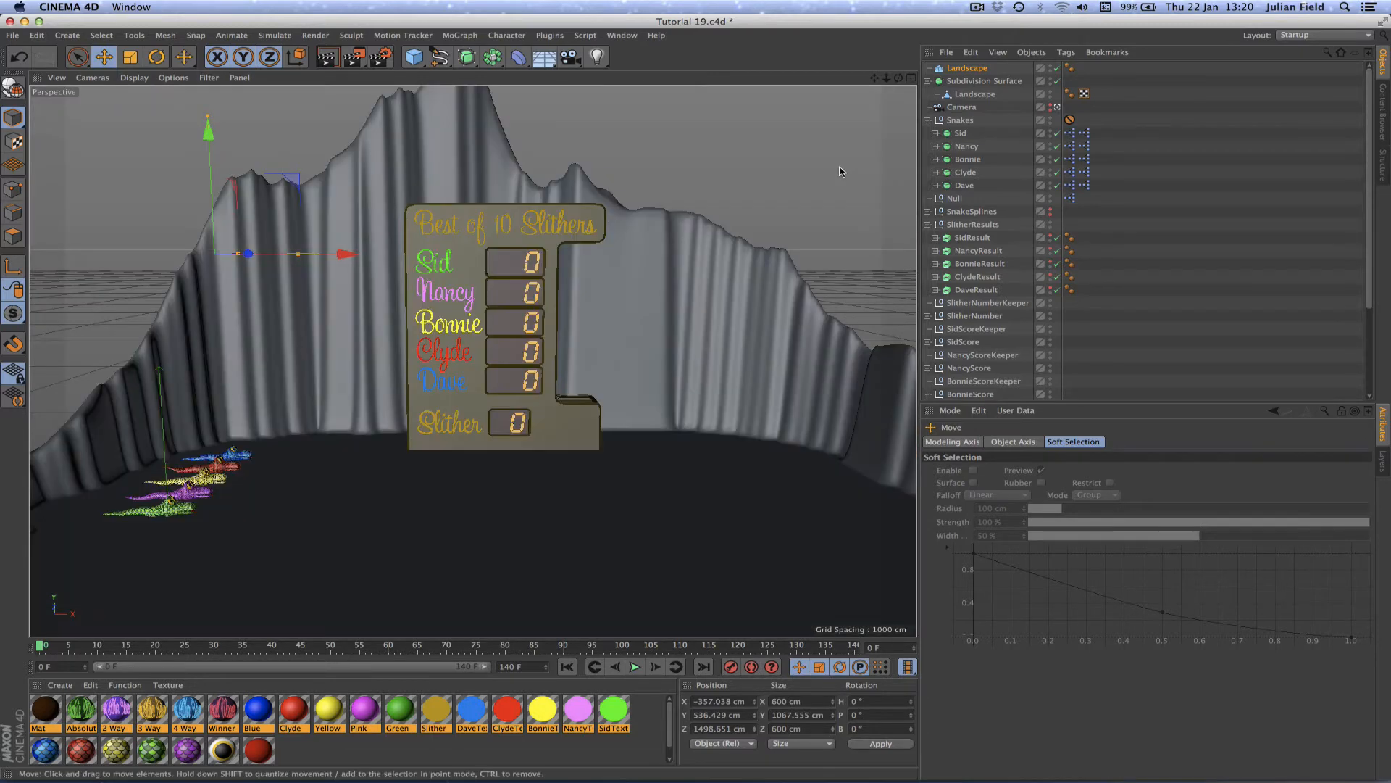
left_click_drag(348, 255, 246, 253)
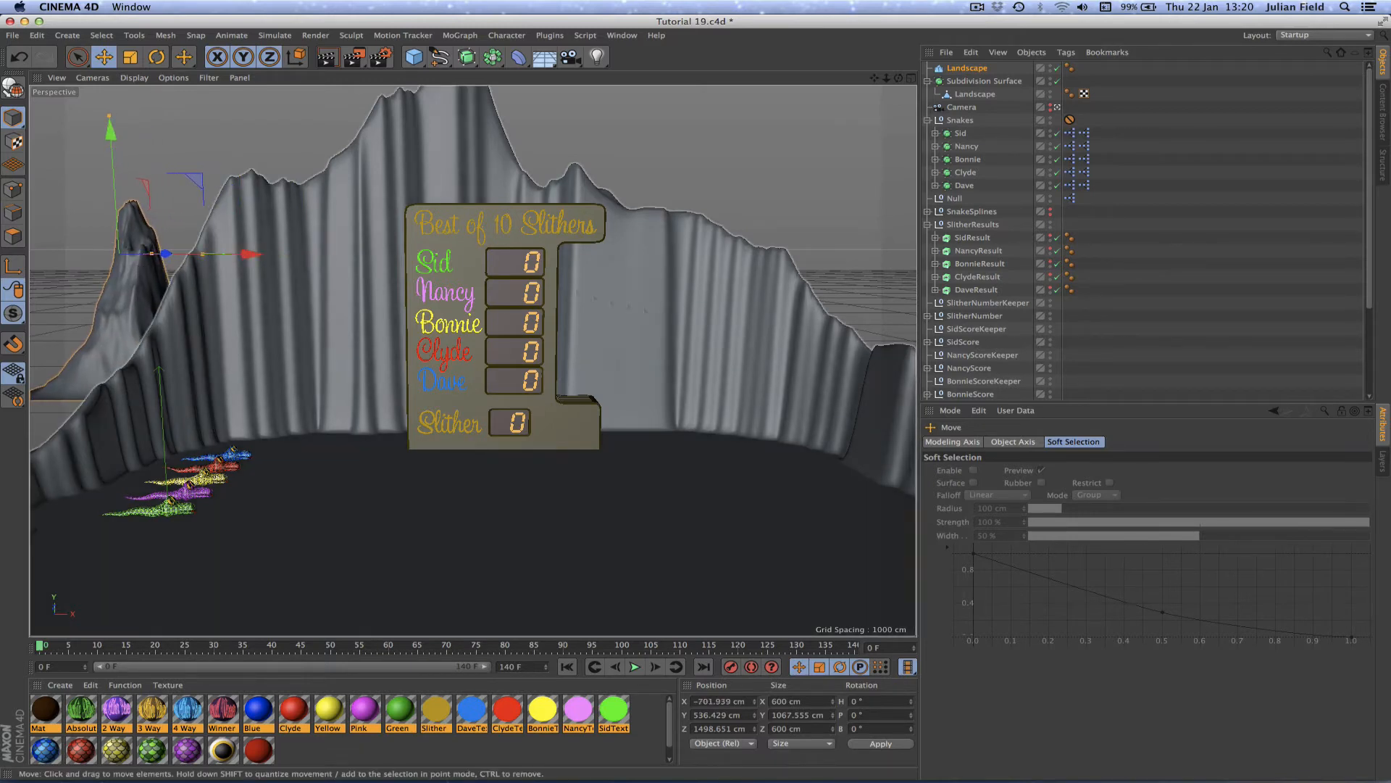
- In the top view, enlarge the second landscape to about 955 cm in X and 1015 cm in Z
key("F2")
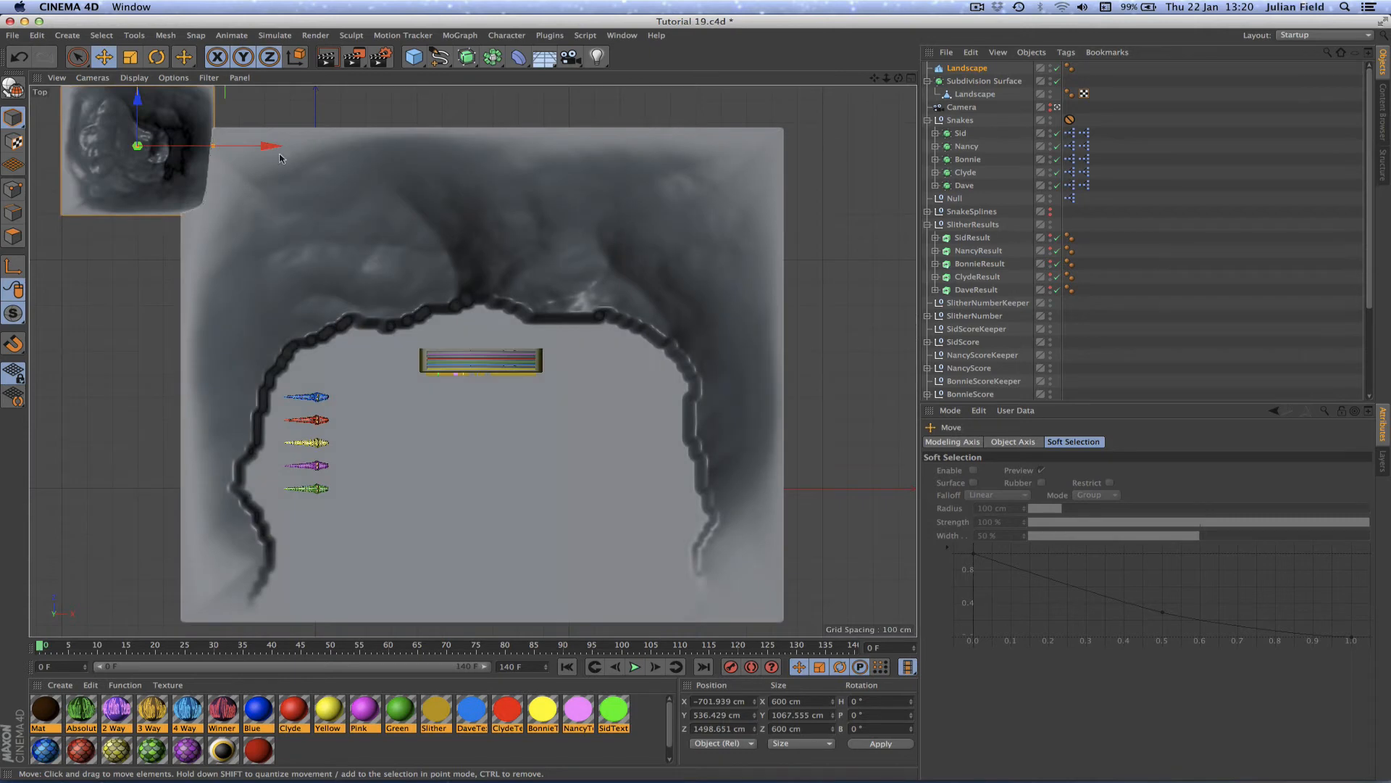
left_click_drag(214, 147, 260, 147)
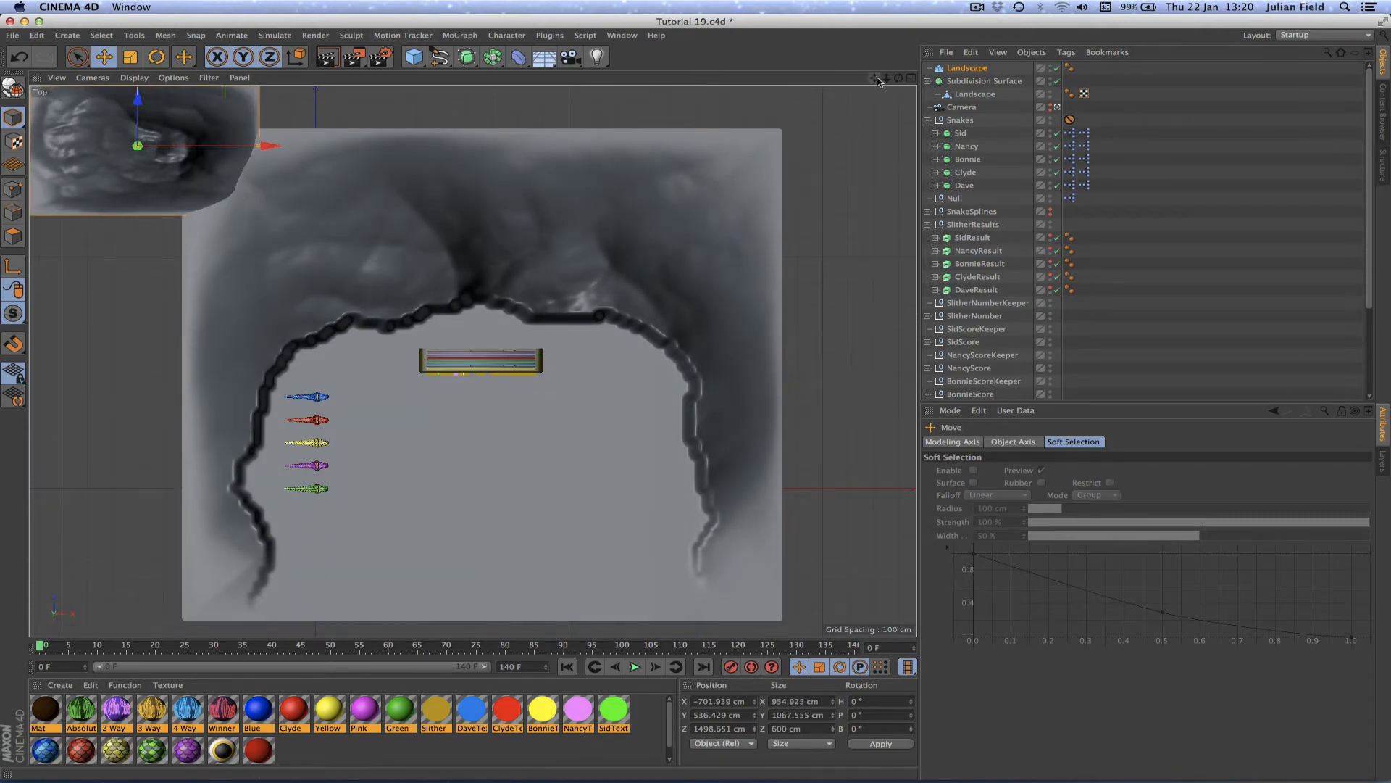
left_click_drag(875, 78, 1094, 197)
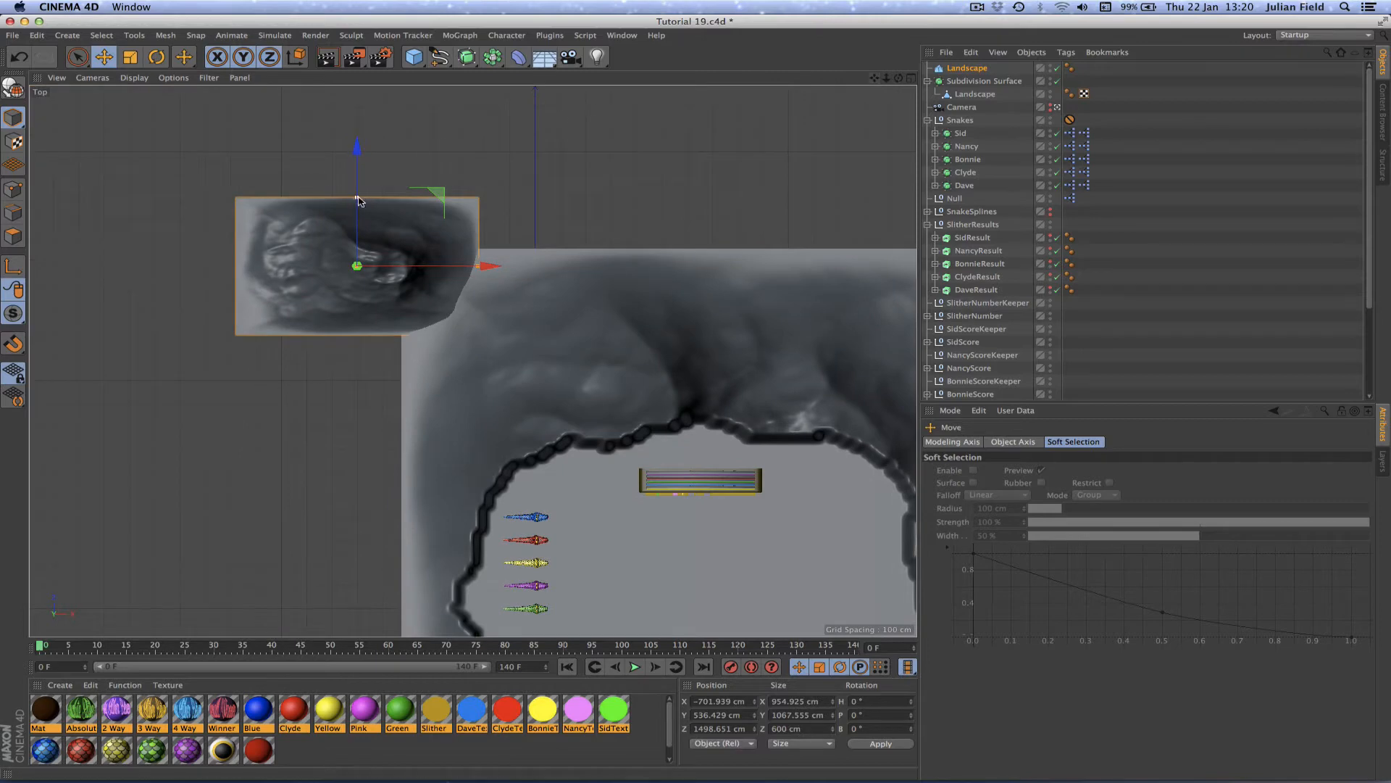
left_click_drag(358, 197, 359, 151)
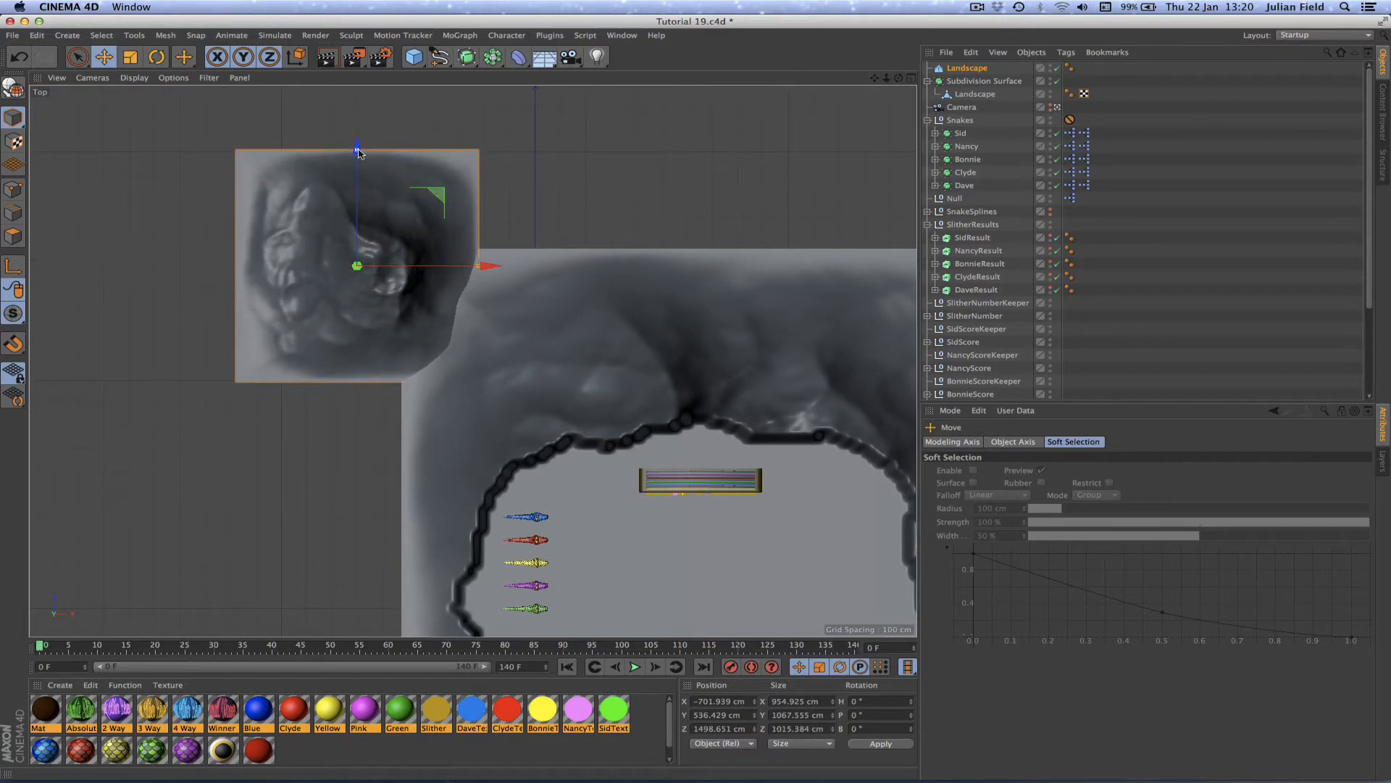
- Enlarge the second landscape to about 1395 by 2327 cm in X and Z, positioned at about X -888 cm and Y 539 cm
key("F1")
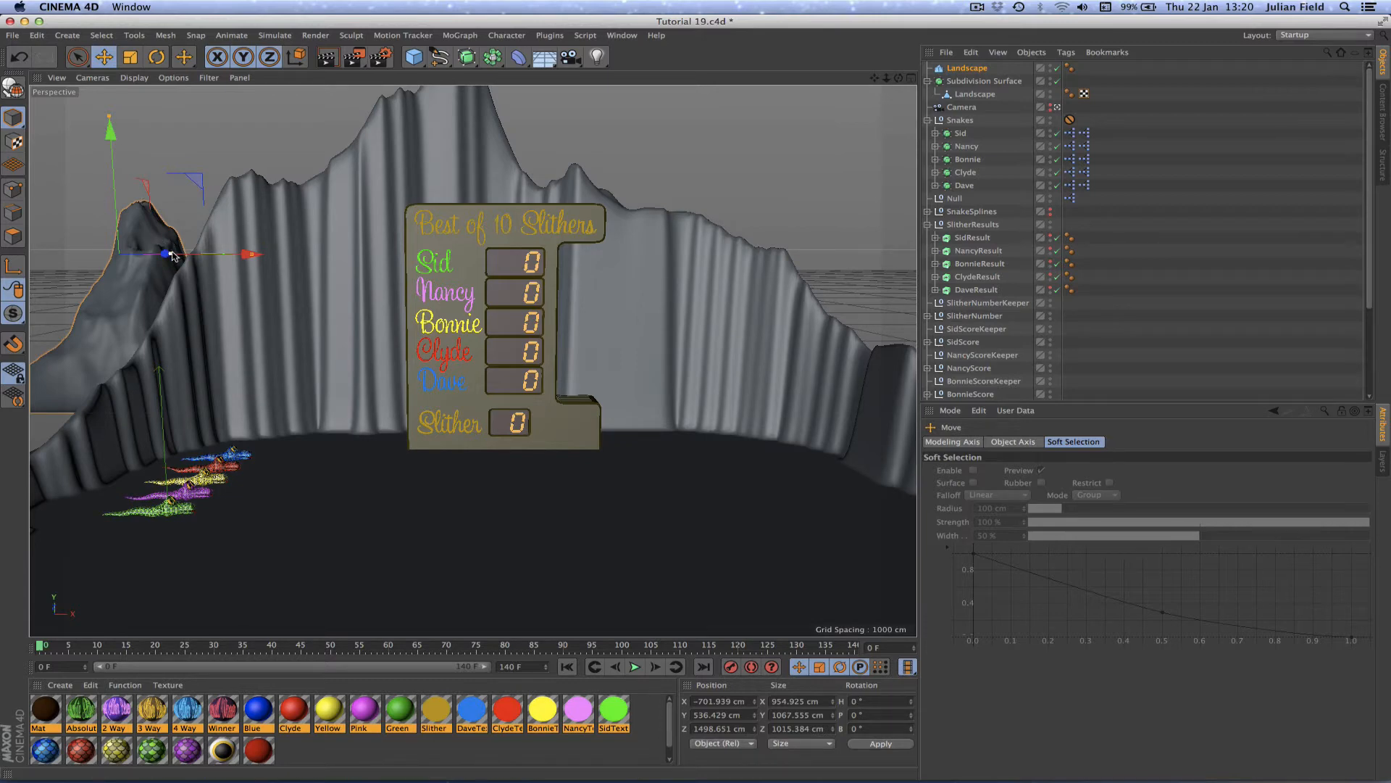
mouse_move(173, 255)
left_mouse_down()
mouse_move(275, 264)
mouse_move(199, 262)
left_mouse_up()
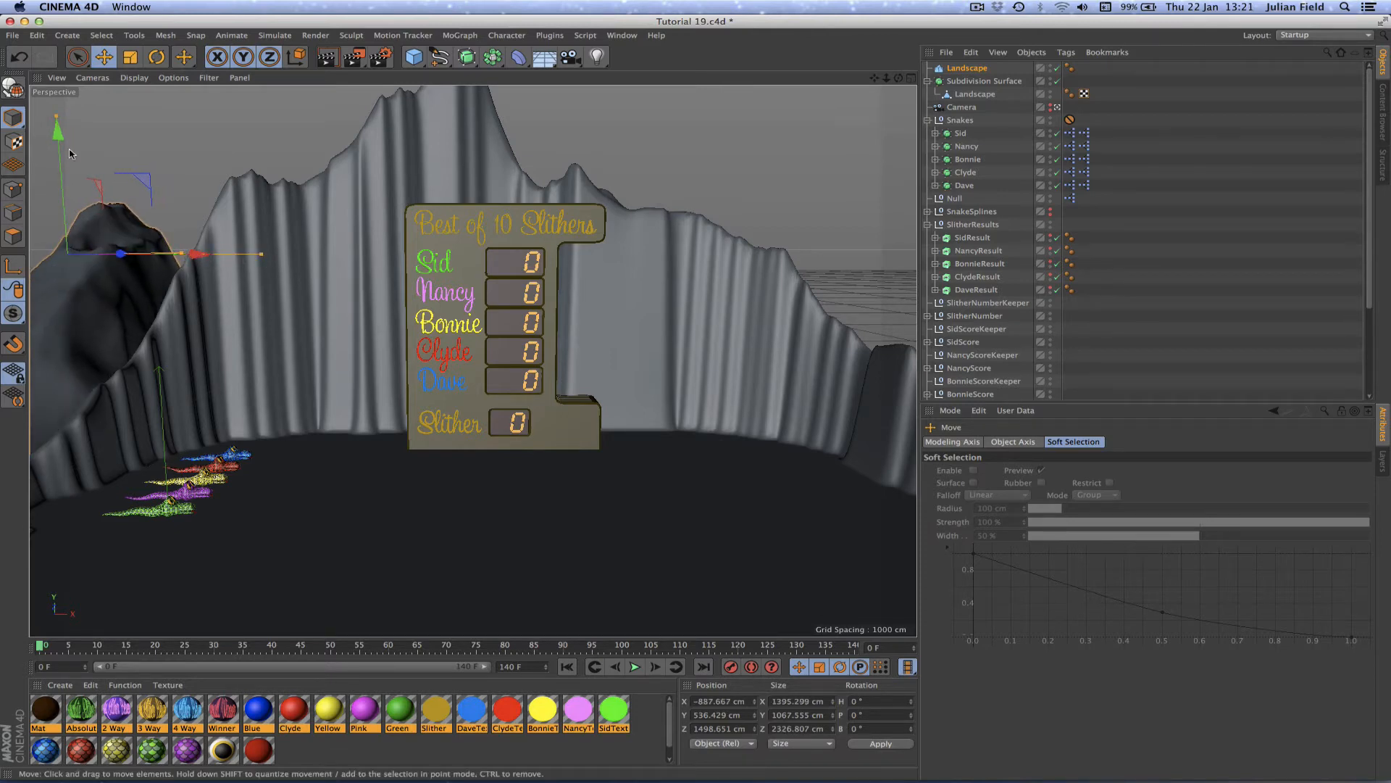
left_click_drag(55, 123, 58, 135)
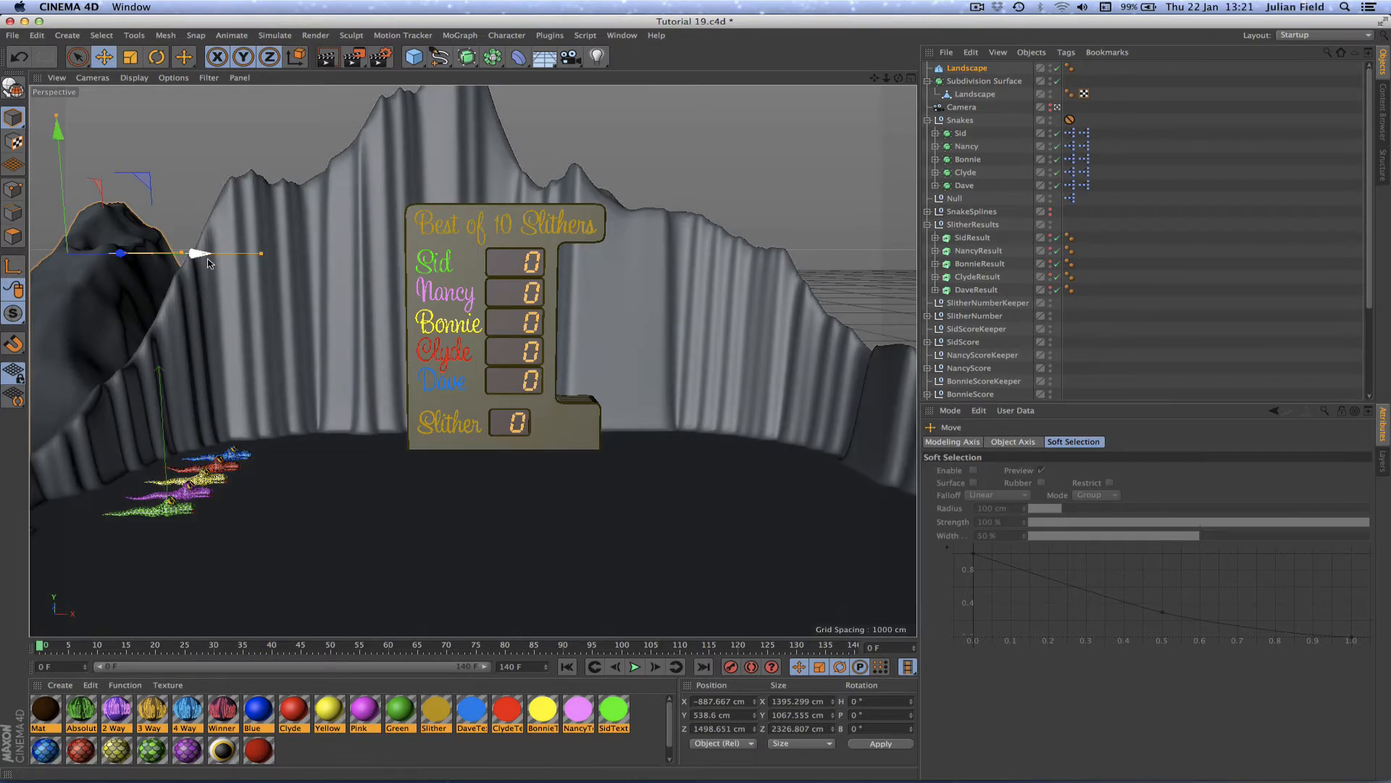
- In the top view, duplicate the second landscape along X to about 1907 cm and shorten the copy to about 1721 cm in Z
key("F2")
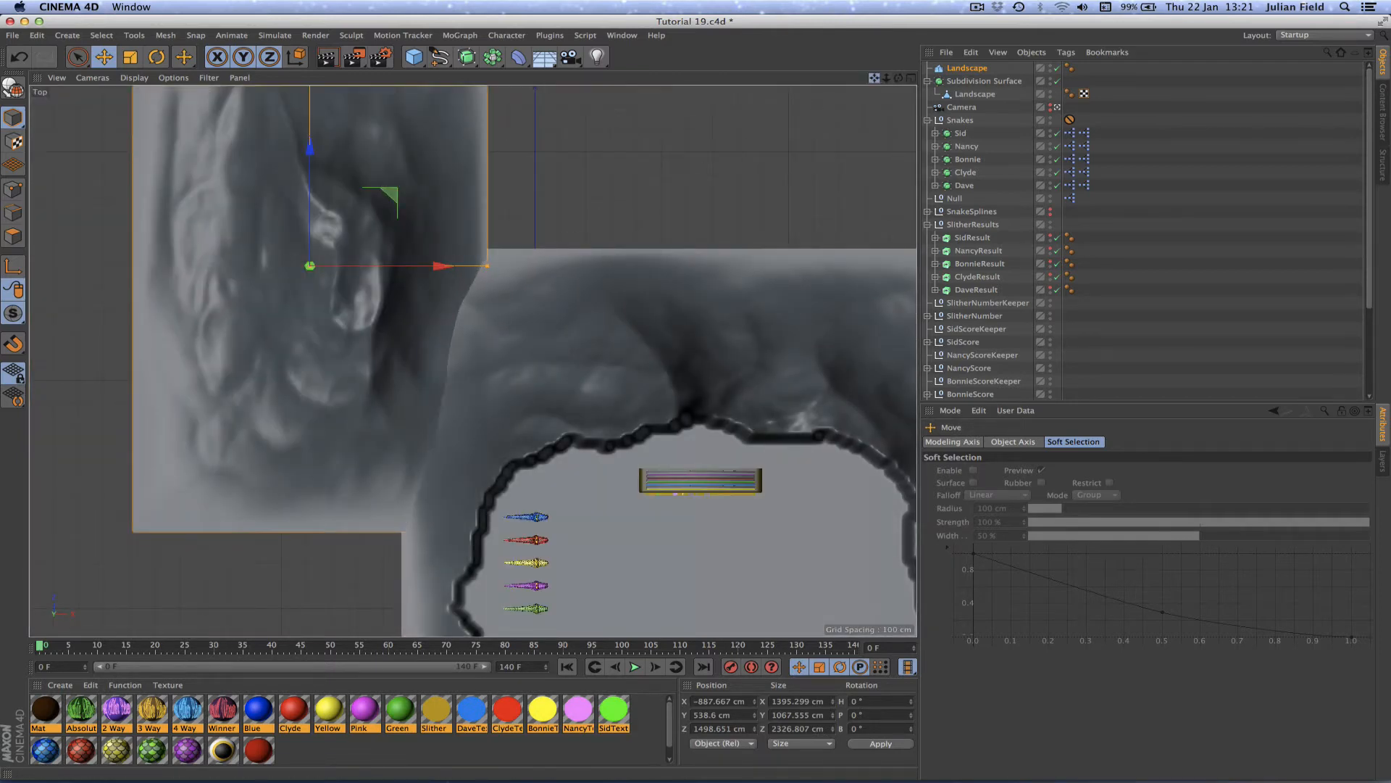
right_click_drag(874, 78, 829, 77)
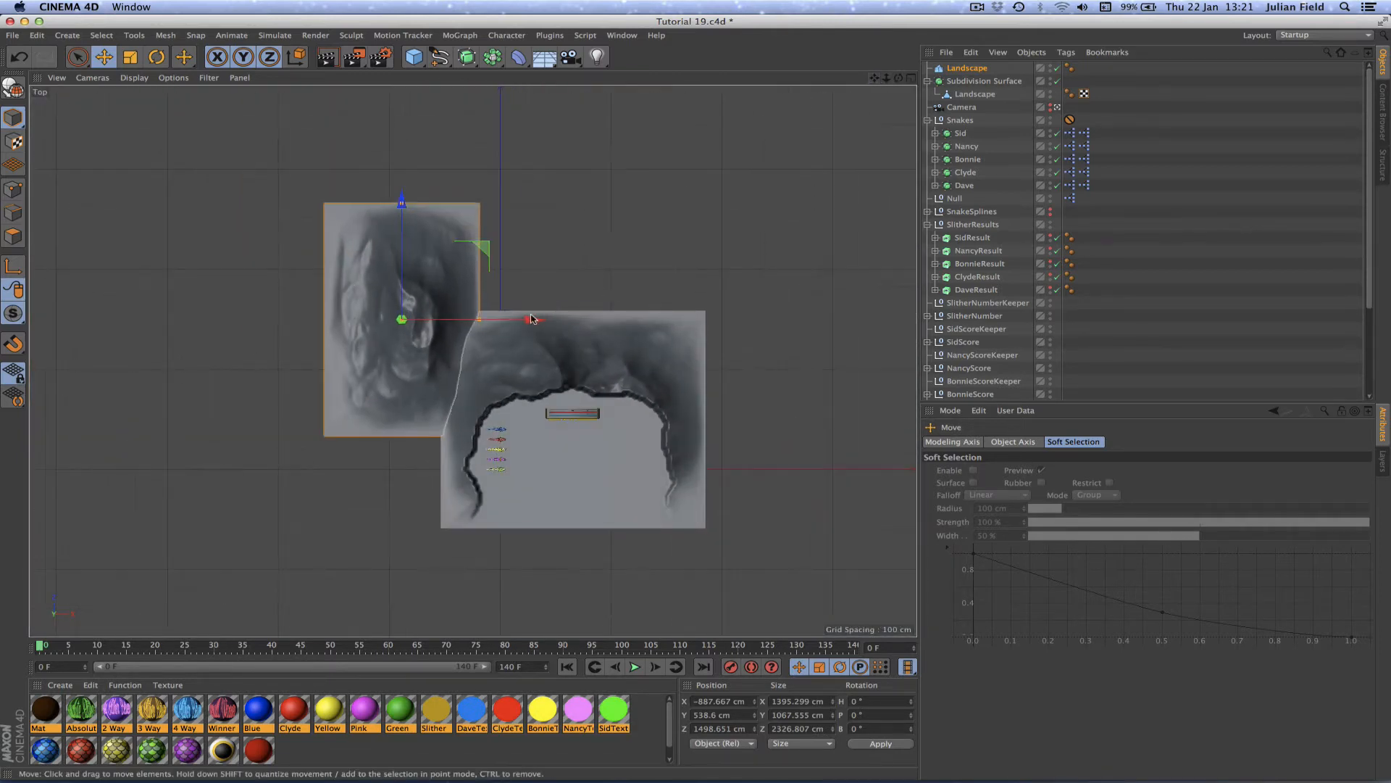
left_click_drag(531, 319, 834, 319, "ctrl")
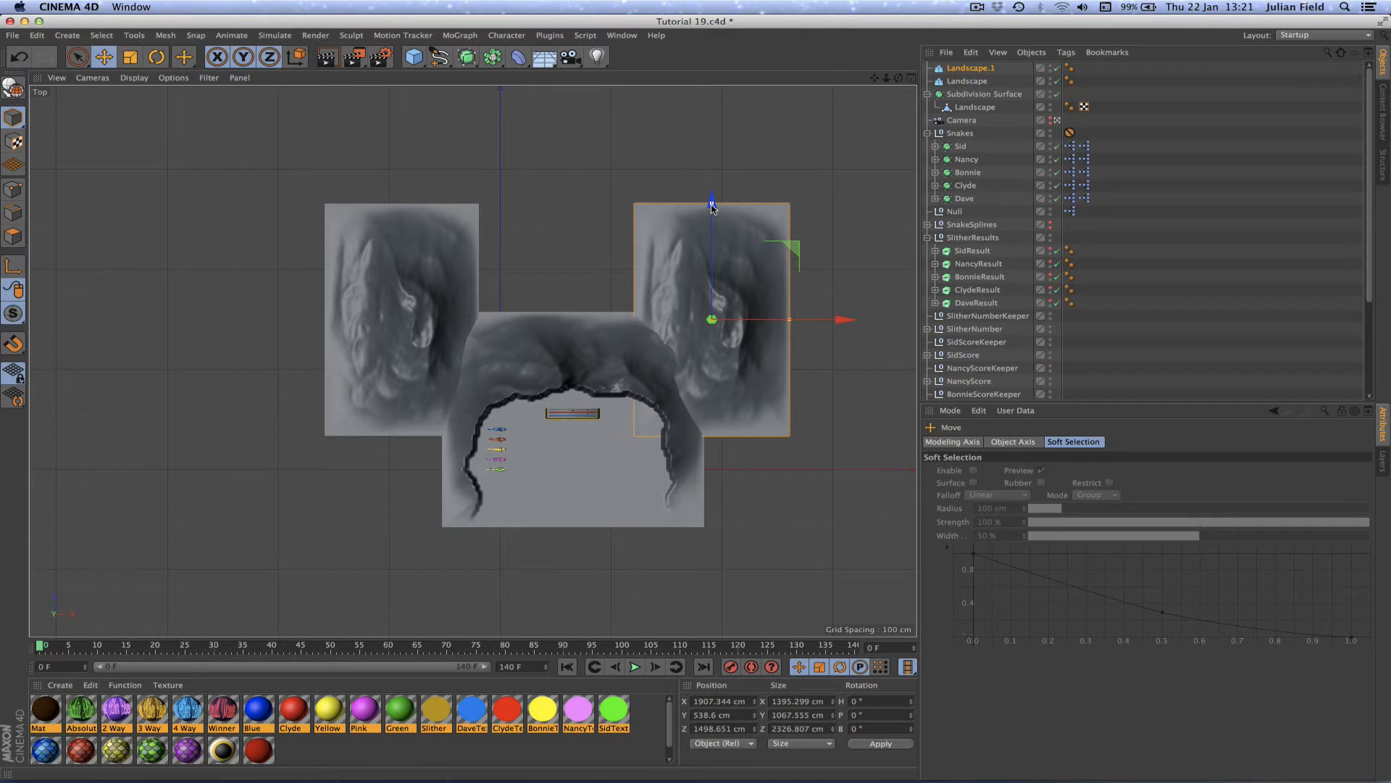
left_click_drag(711, 207, 712, 235)
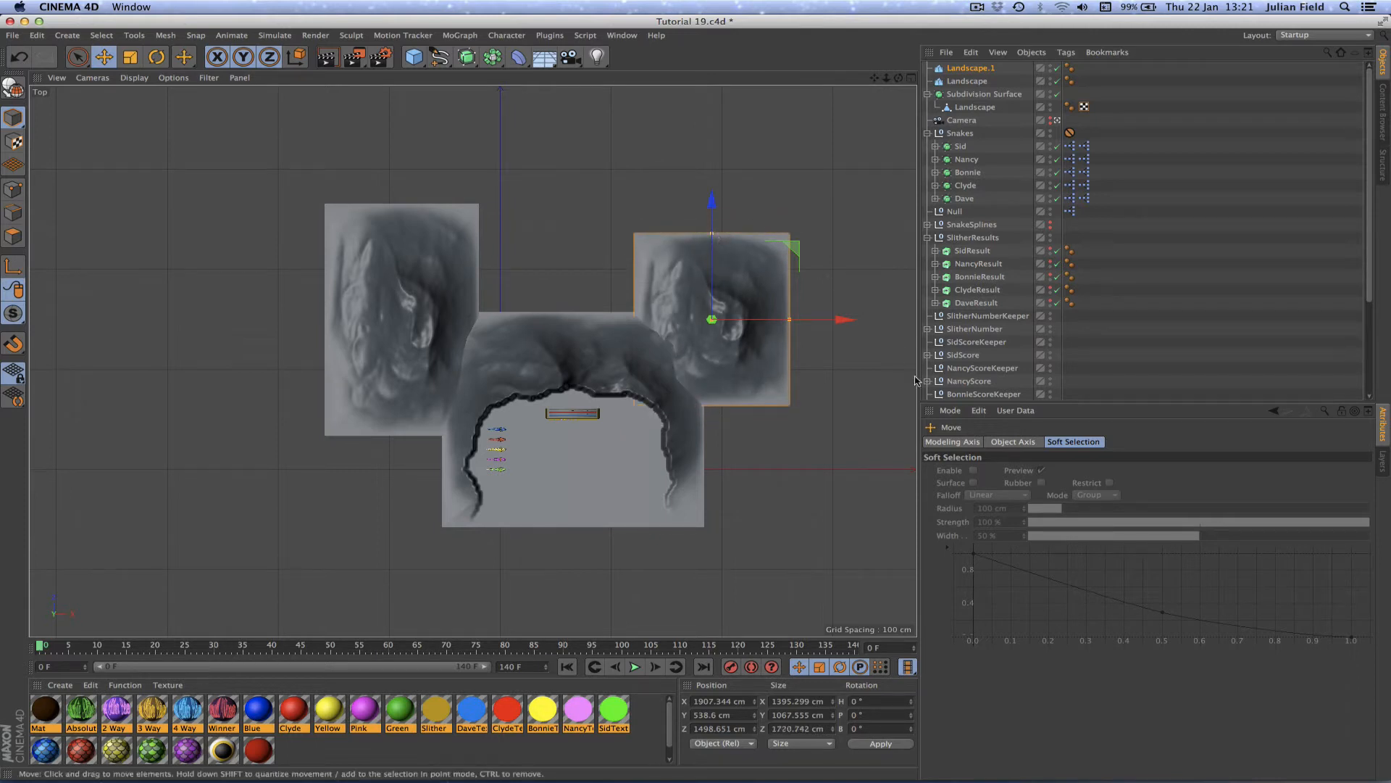
- Set the duplicated landscape's Seed to 1
left_click(964, 69)
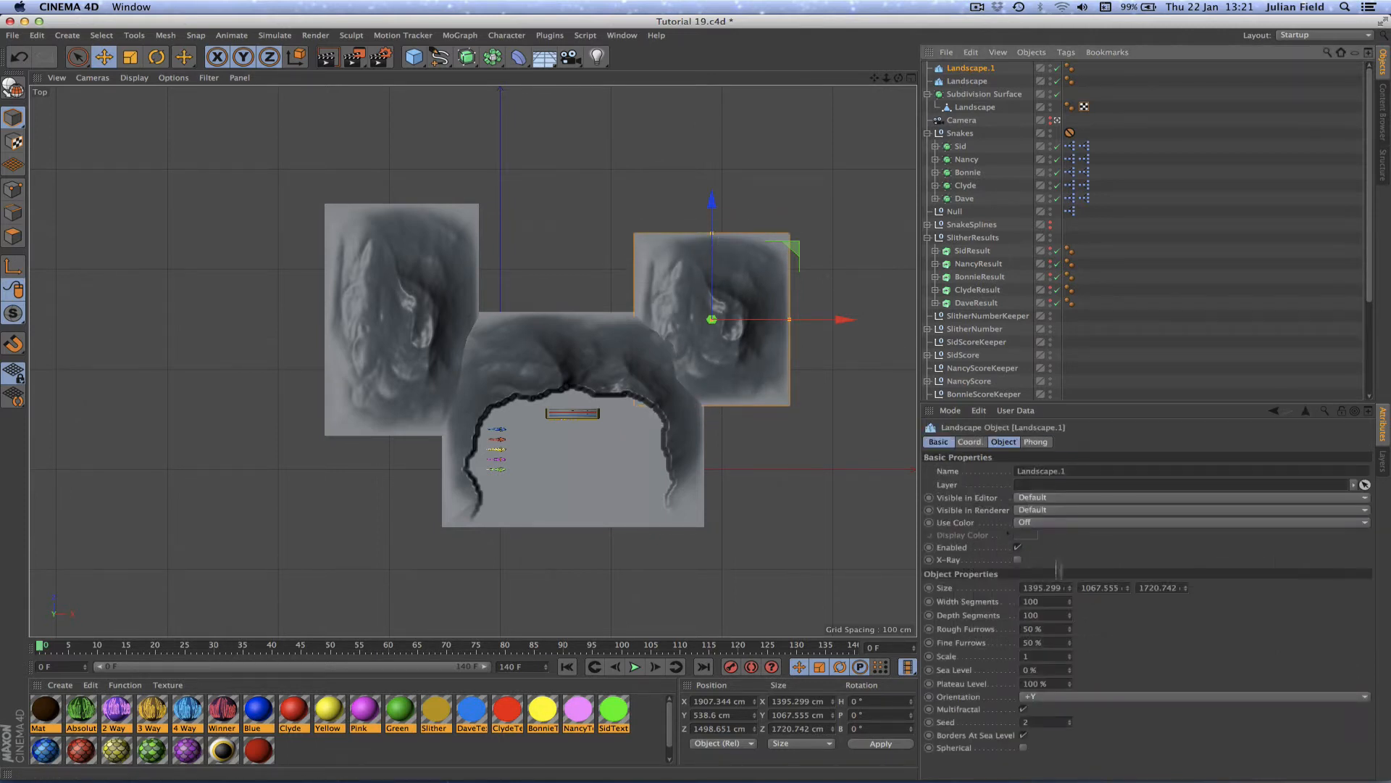
left_click(1039, 721)
type("1")
key("Return")
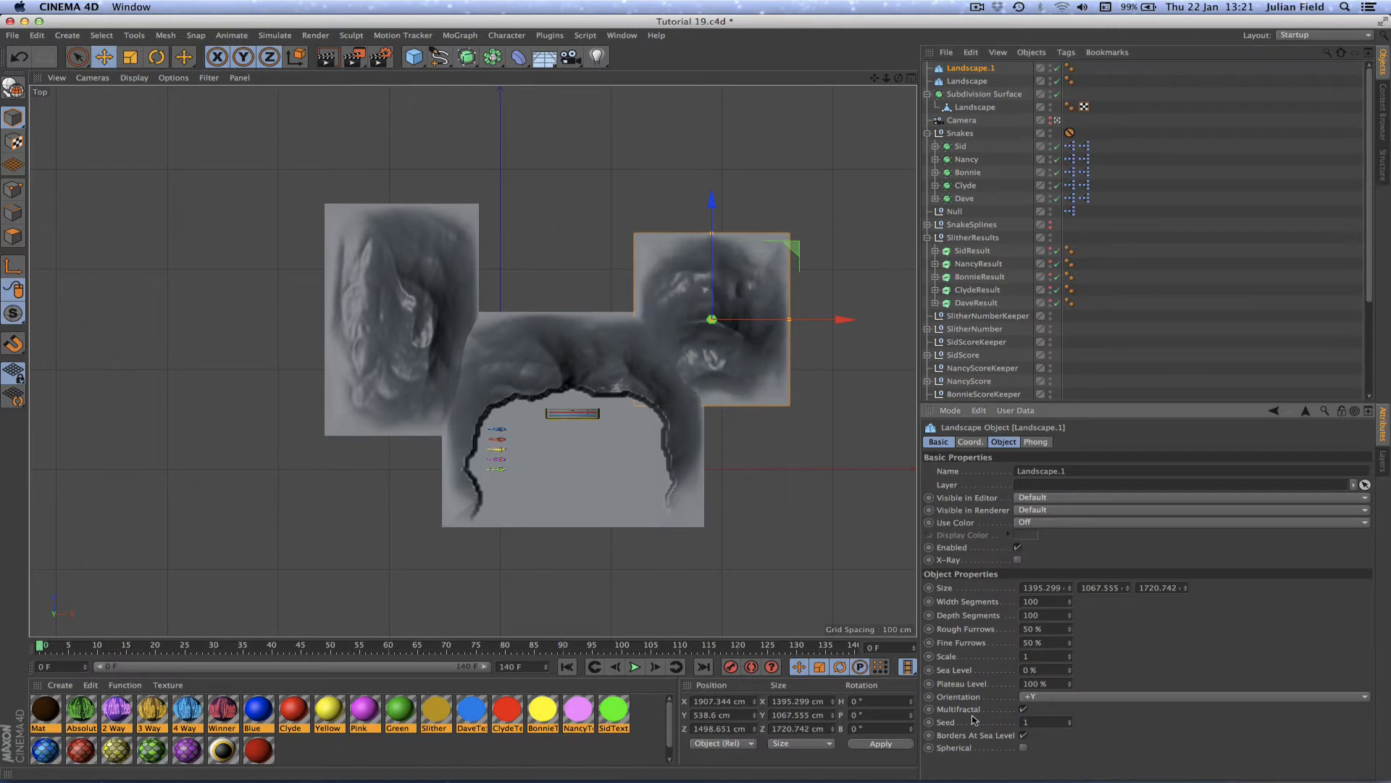
- Move the duplicated landscape to about 1738 cm in X and resize it to about 1590 cm in Z, centred at about Z 1564 cm
key("F1")
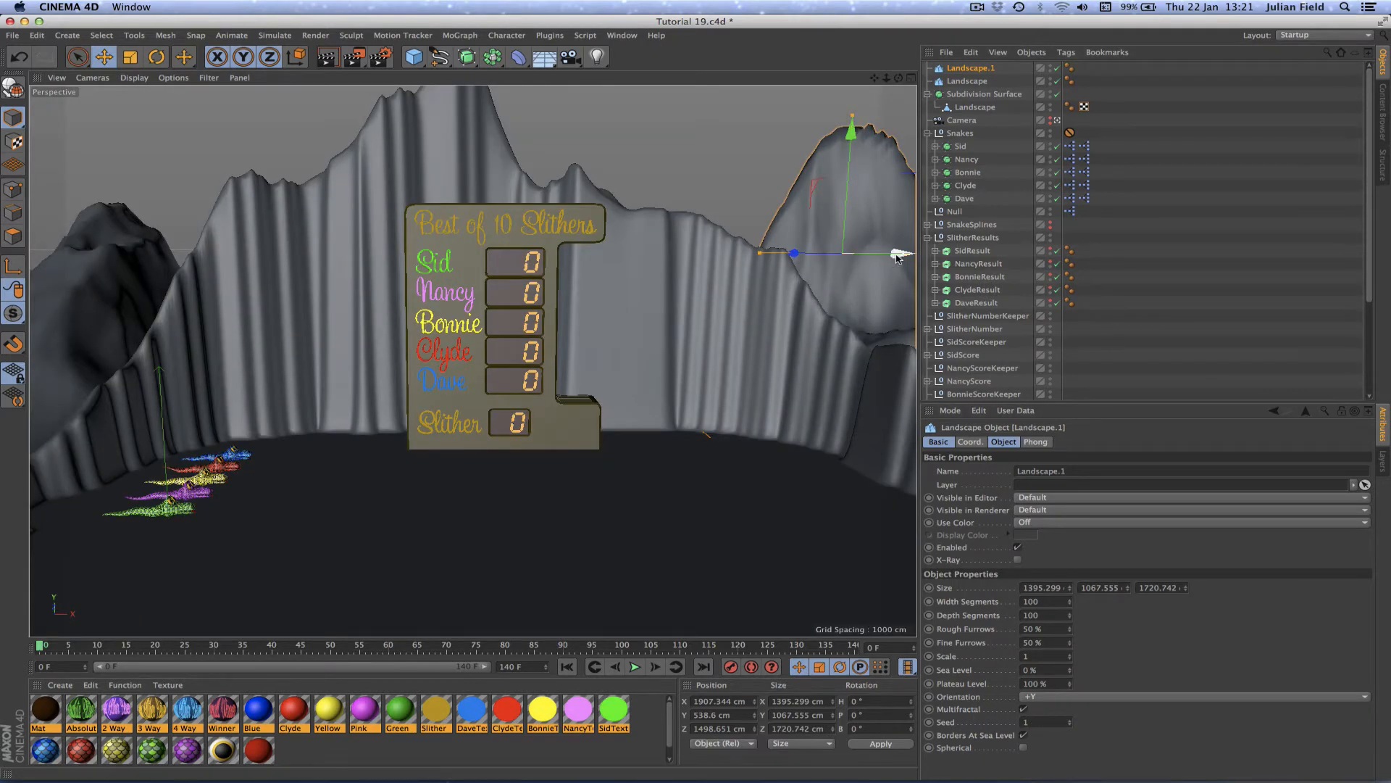
left_click_drag(898, 258, 838, 255)
left_click_drag(845, 255, 850, 255)
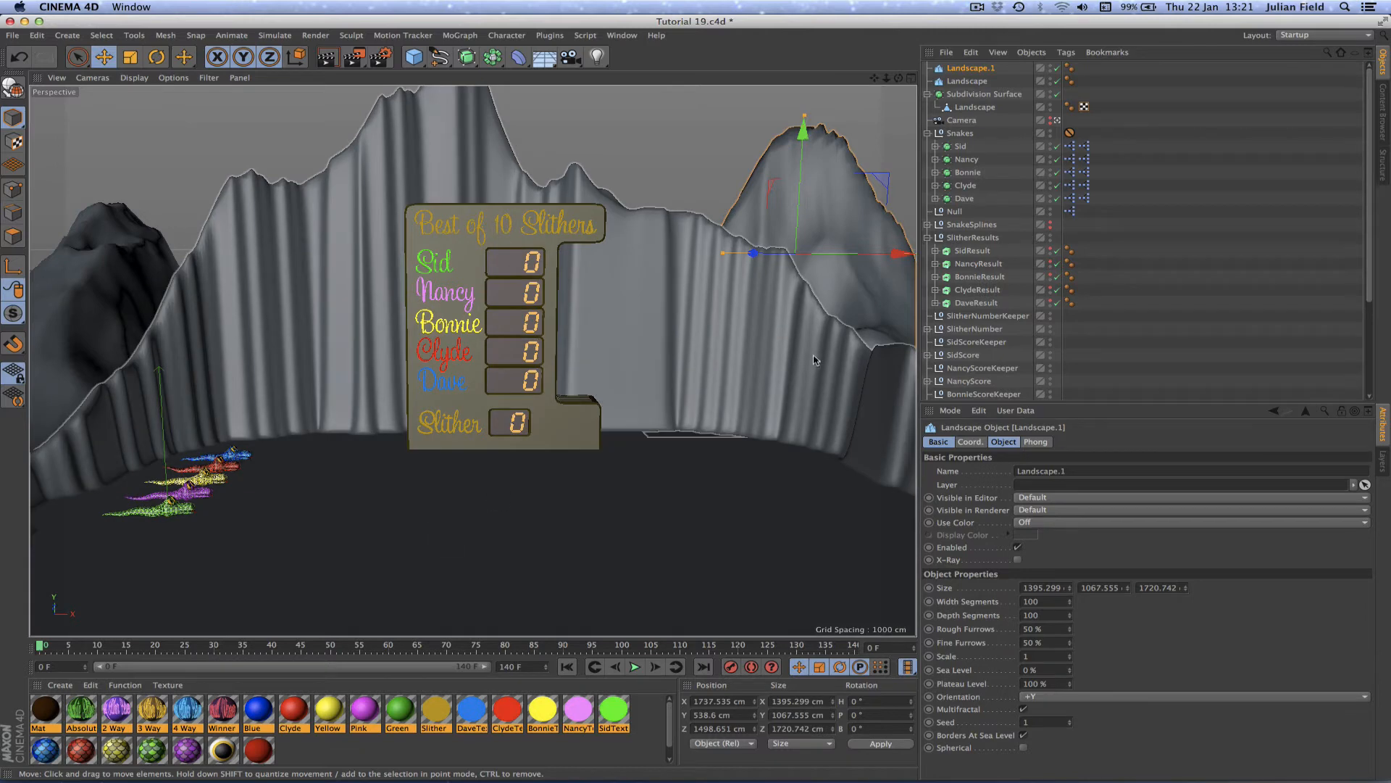
key("F2")
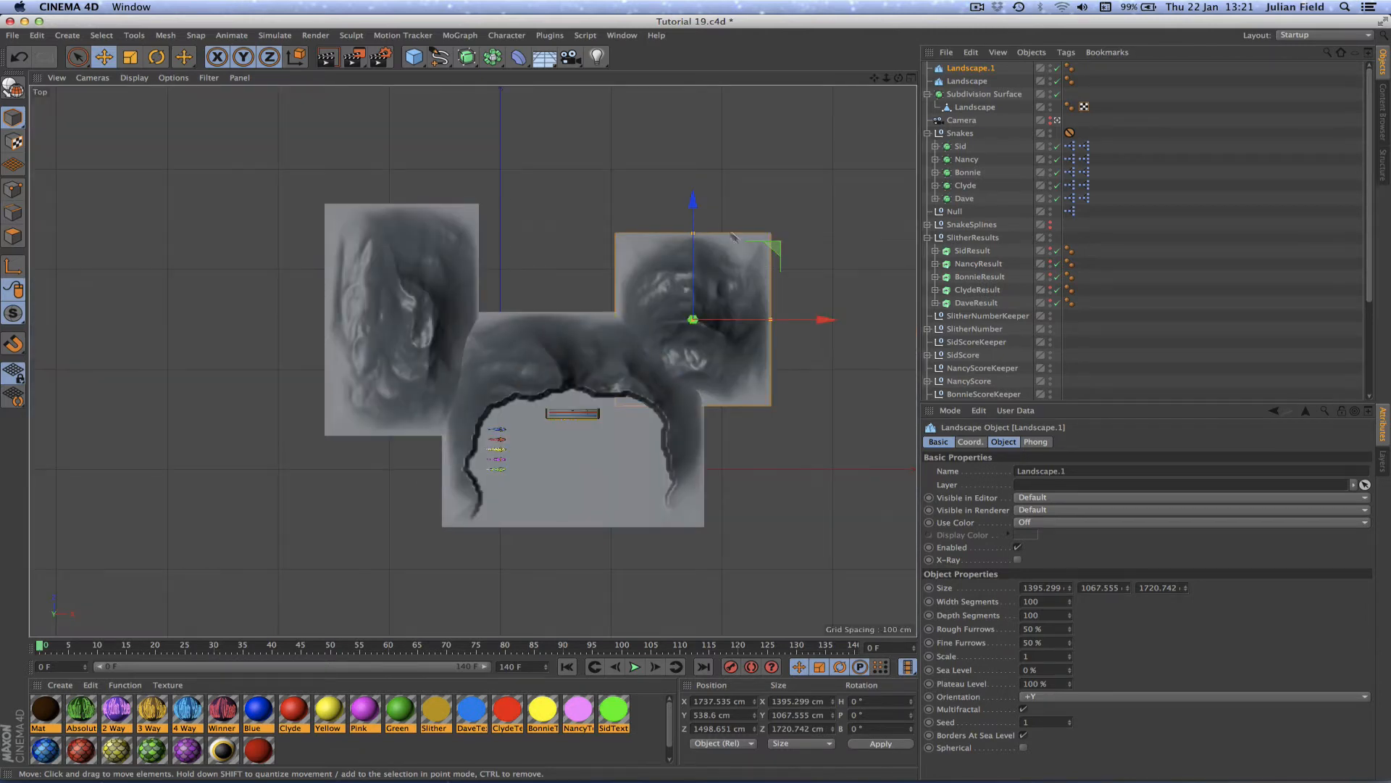
left_click_drag(693, 233, 693, 192)
key("F1")
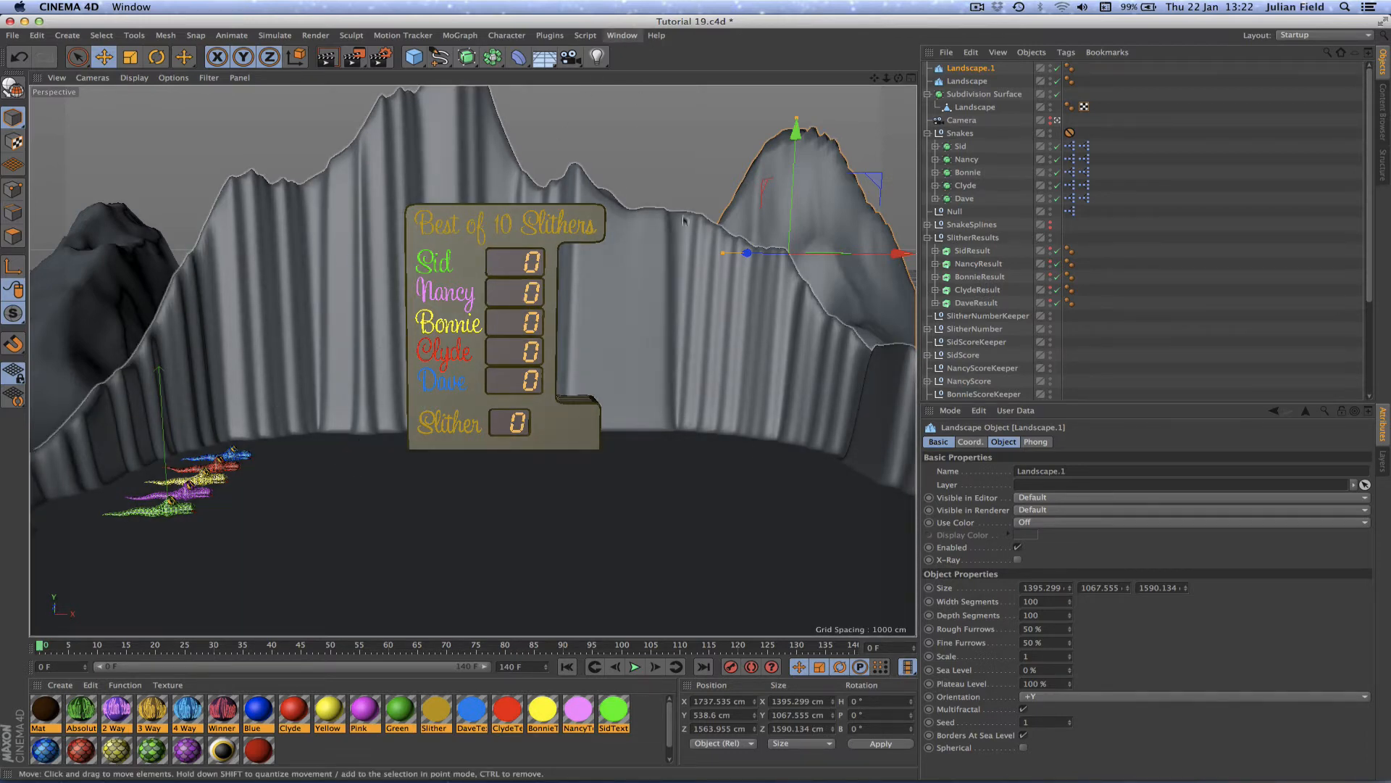
- Switch to the SnakeRaceGame.c4d project and examine the Noise shader settings of the Mountains material
left_click(622, 35)
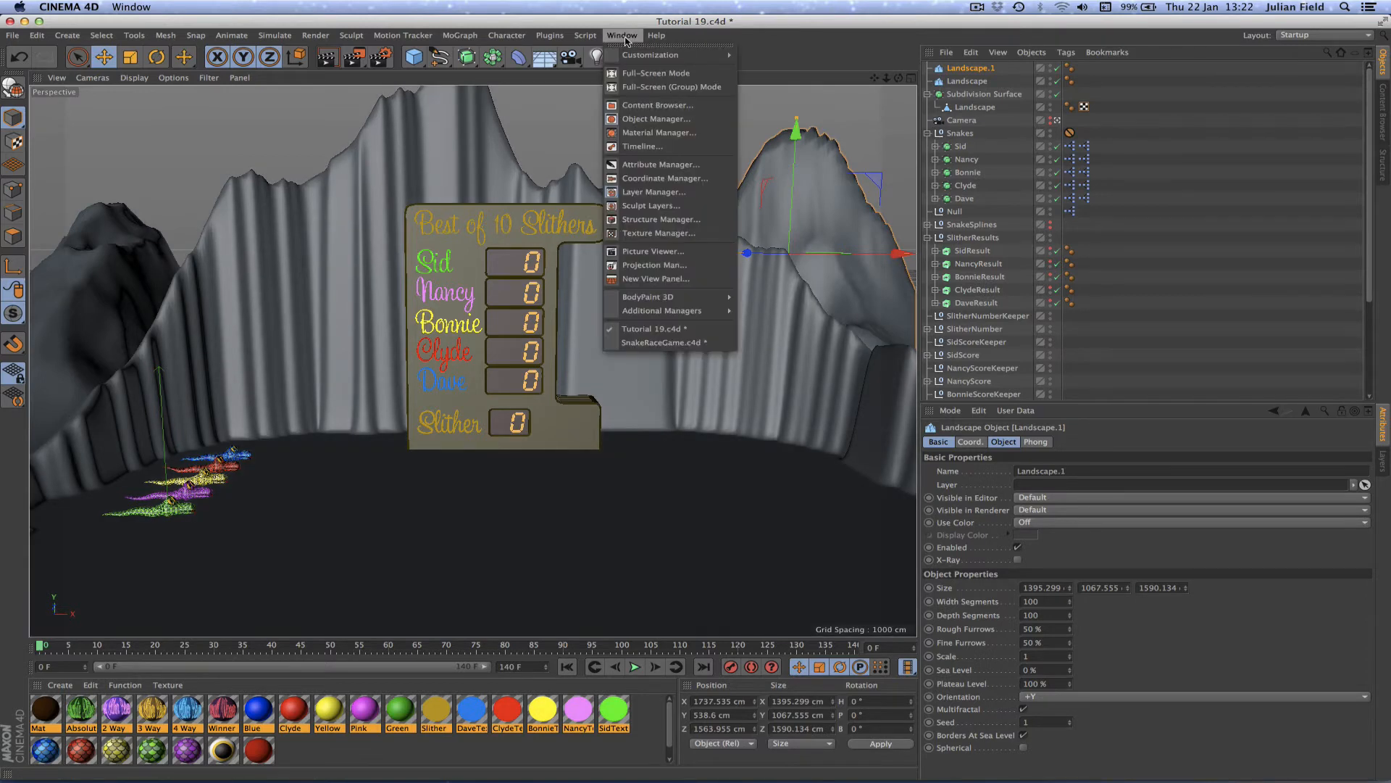
left_click(650, 344)
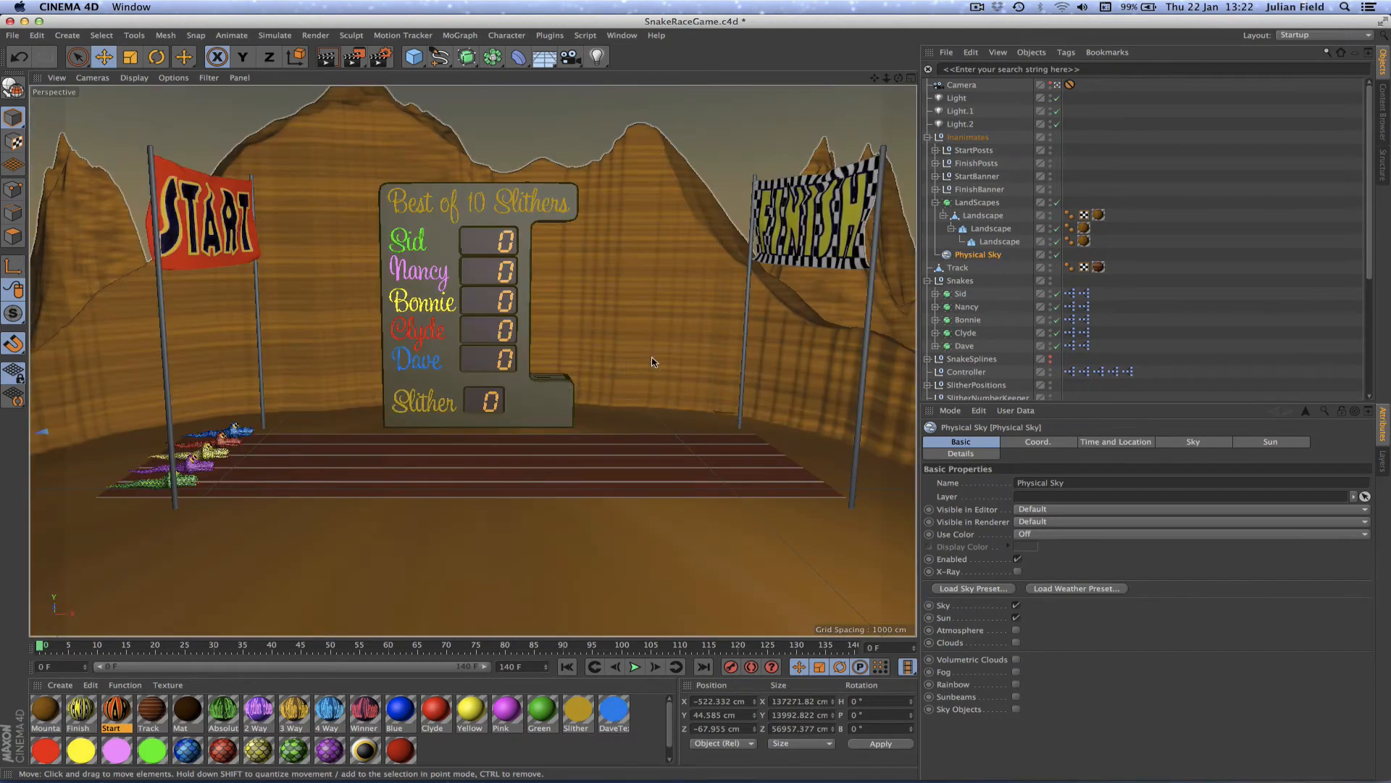
double_click(45, 709)
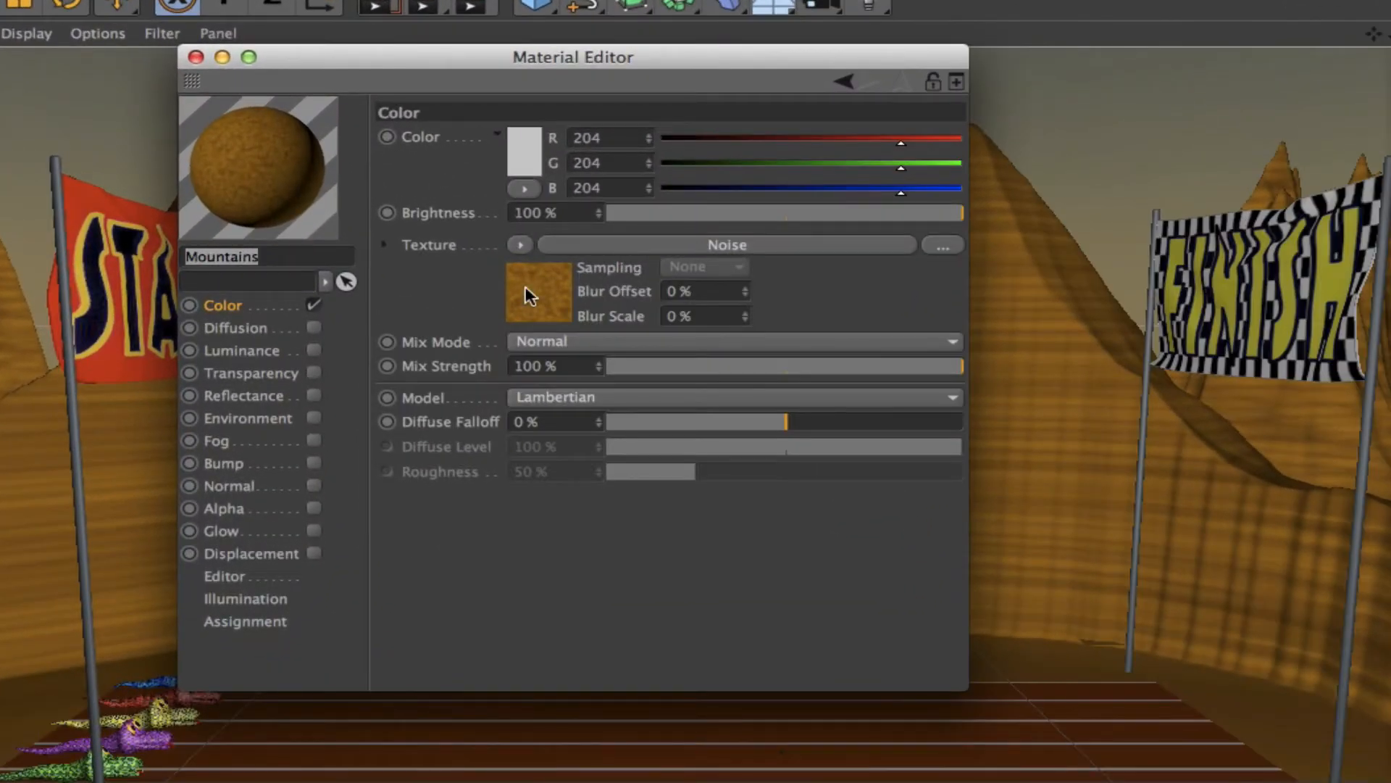
left_click(611, 242)
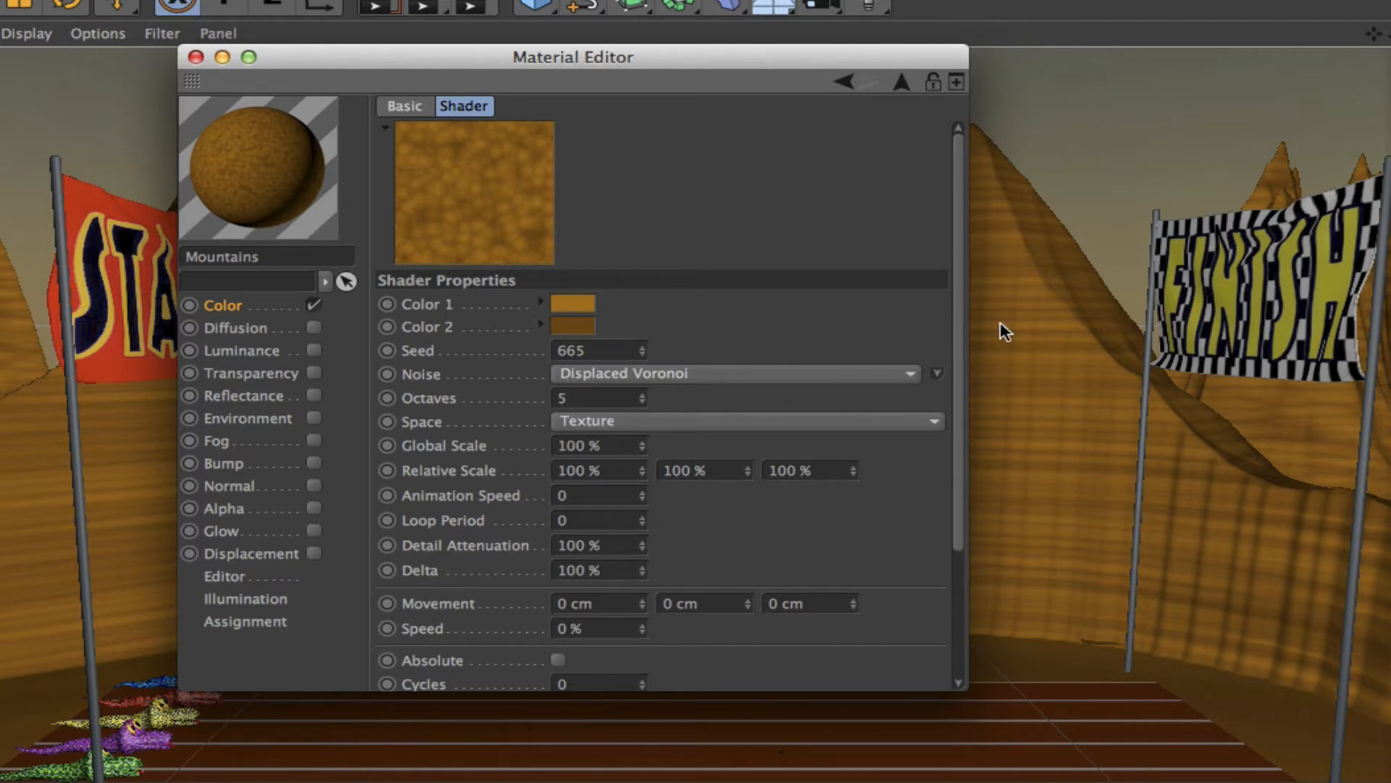
left_click_drag(950, 284, 953, 429)
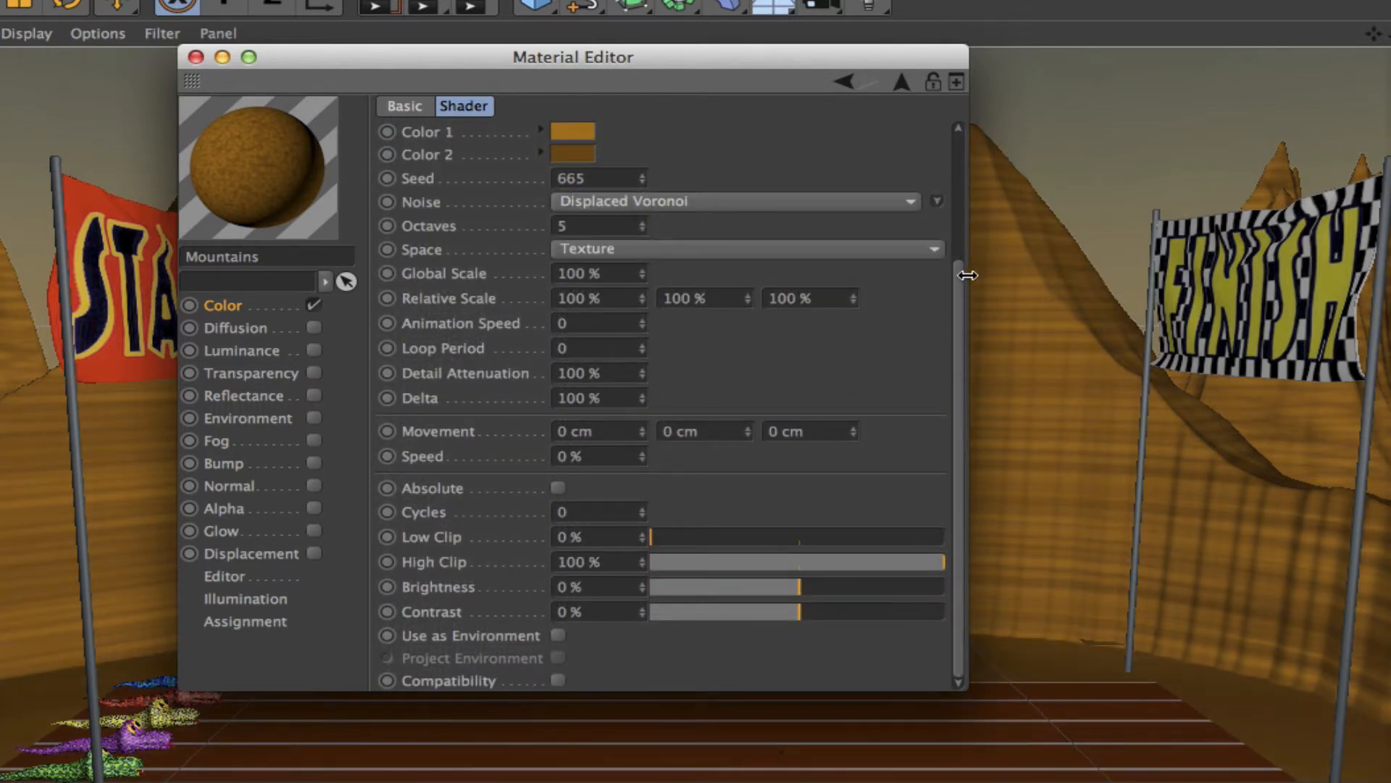
mouse_move(955, 273)
left_mouse_down()
mouse_move(955, 246)
mouse_move(957, 287)
mouse_move(959, 203)
mouse_move(961, 279)
left_mouse_up()
left_click_drag(960, 320, 975, 149)
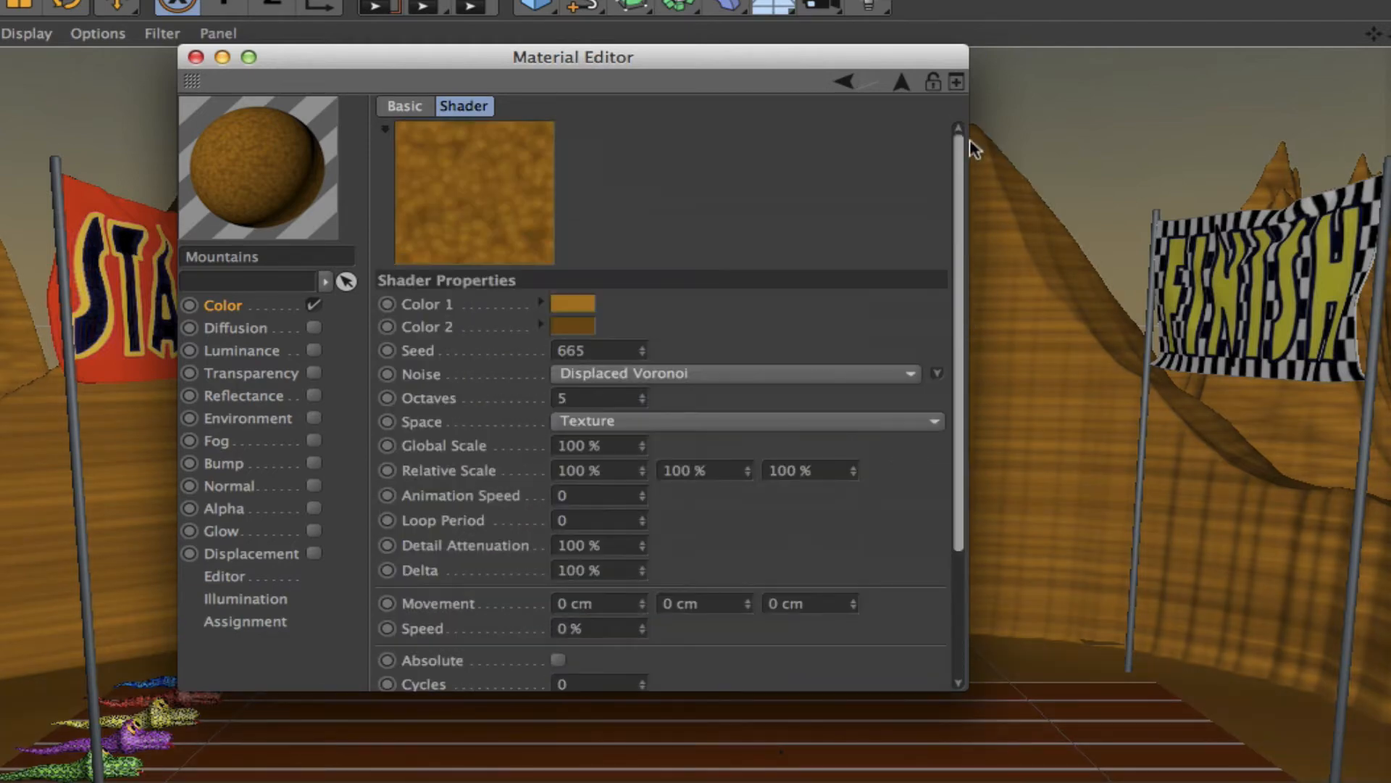
left_click(195, 57)
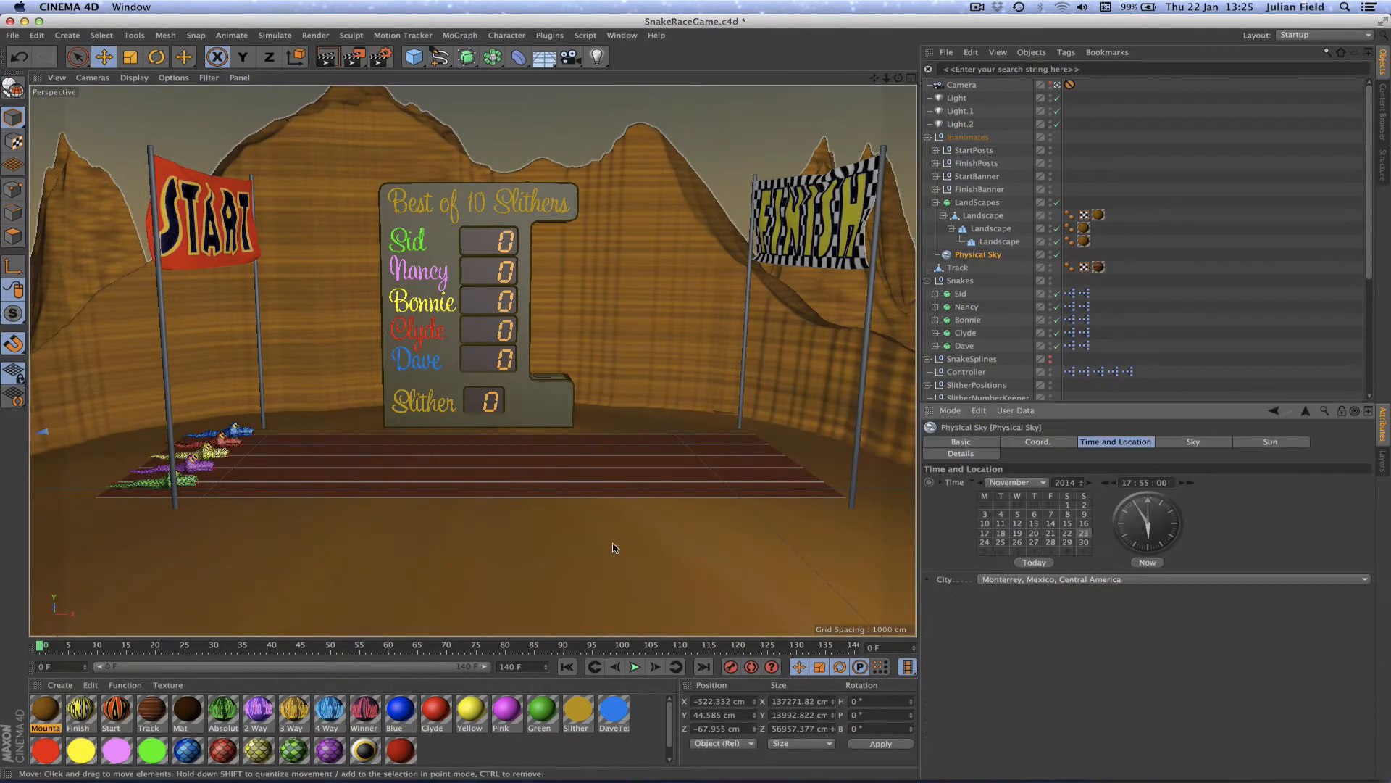
- Select the track in the finished scene and examine its layout under the snakes in the top view
left_click(609, 465)
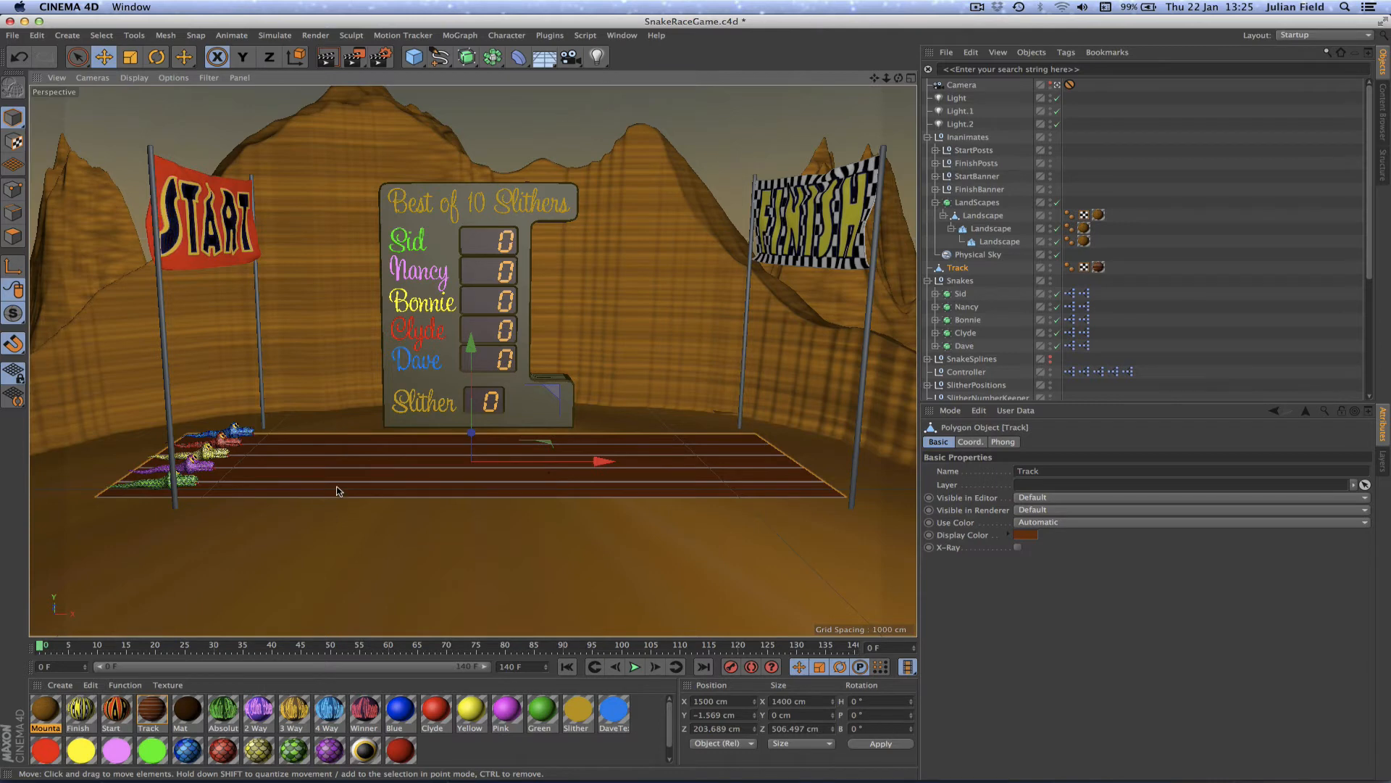
key("F2")
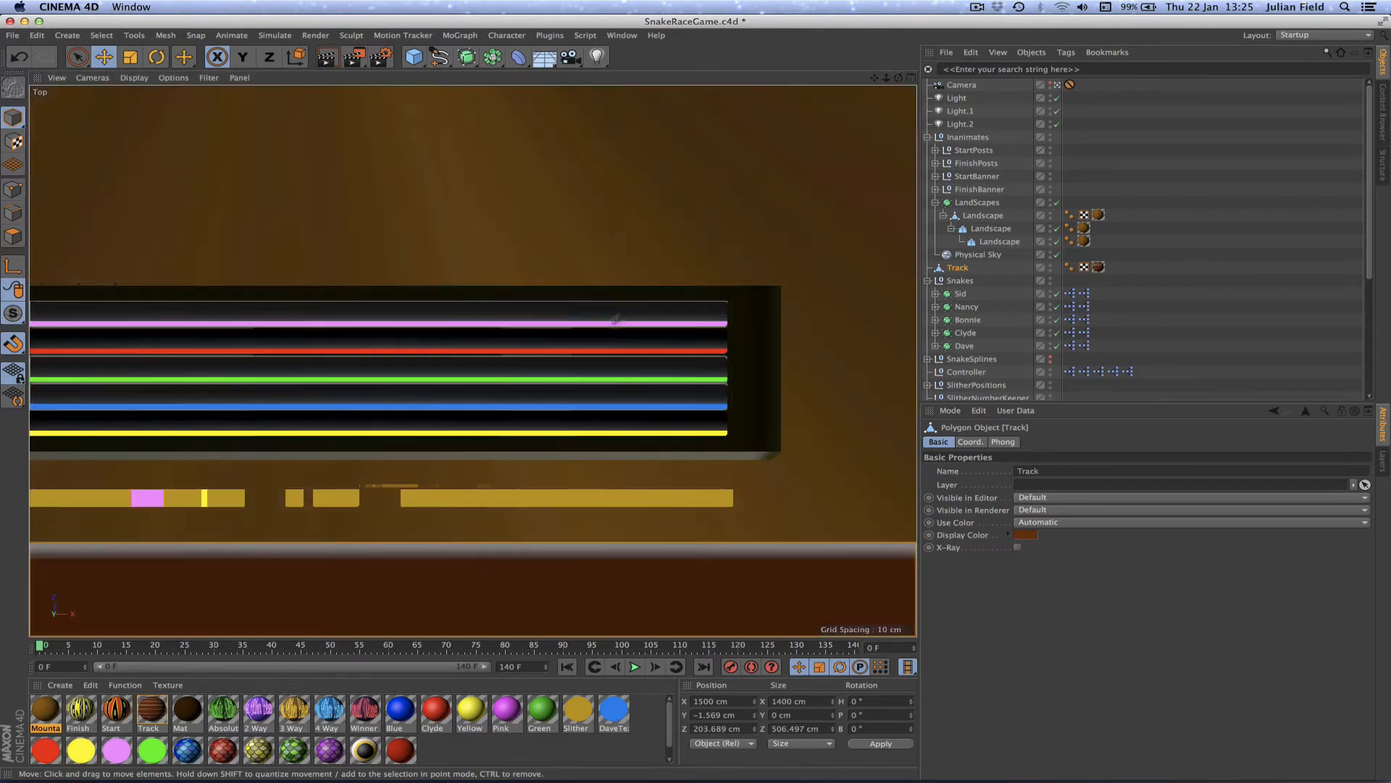
key("h")
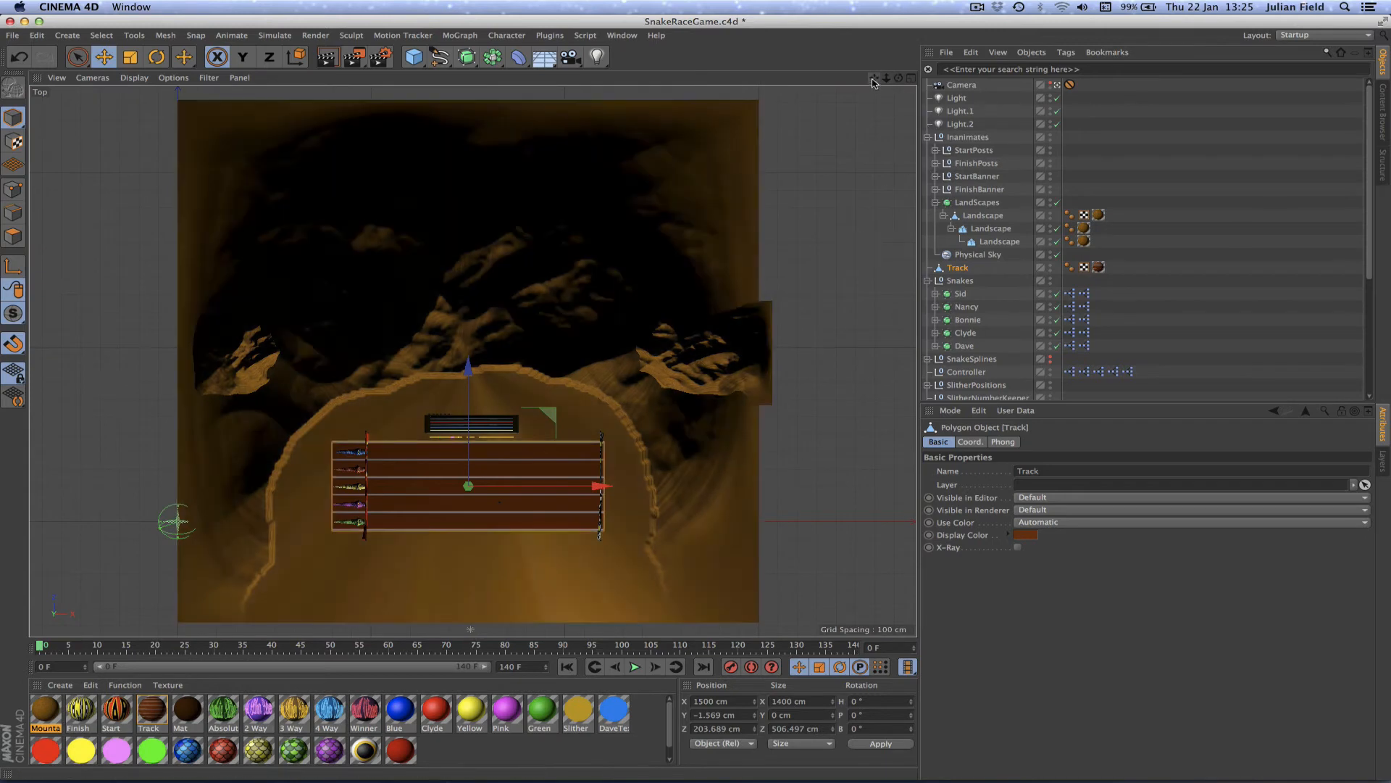
left_click_drag(874, 77, 900, 12)
right_click_drag(874, 78, 959, 78)
left_click_drag(874, 77, 962, 10)
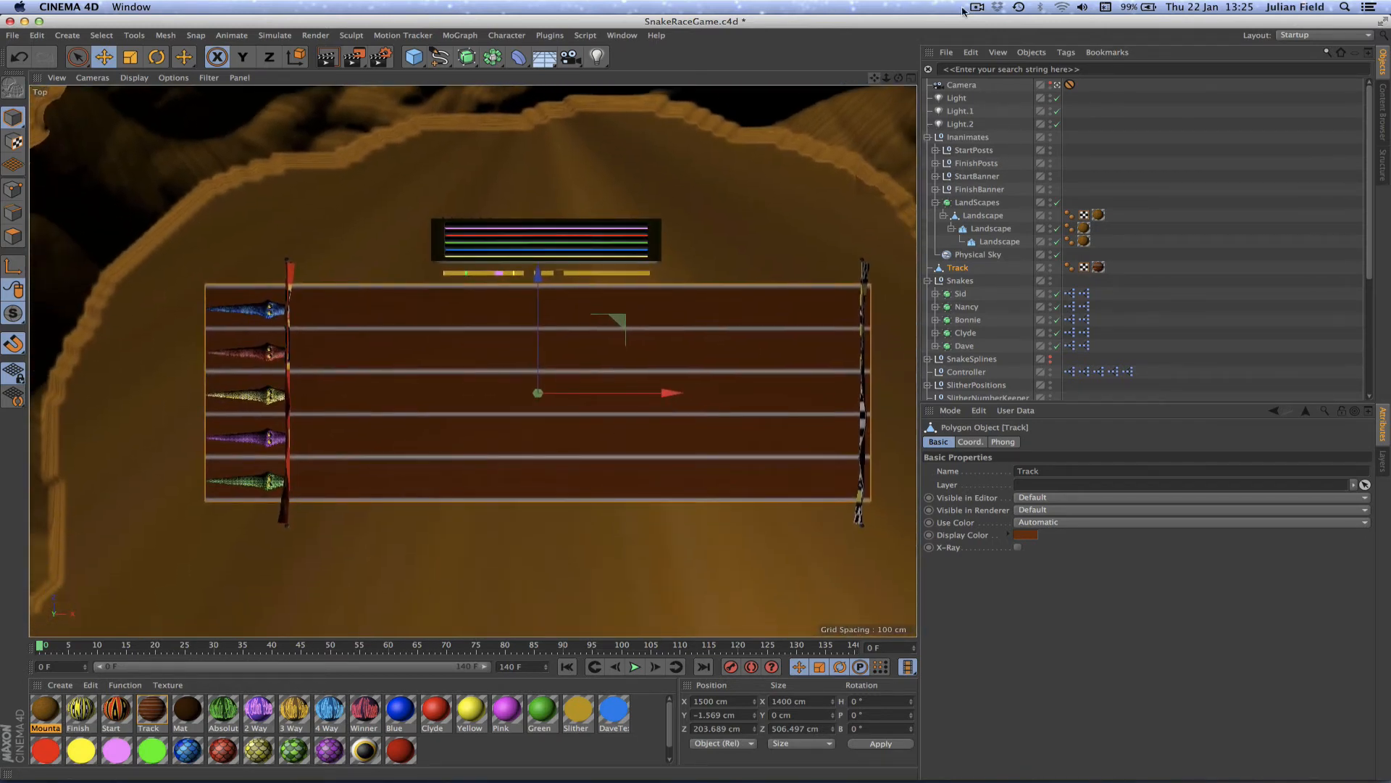
key("F1")
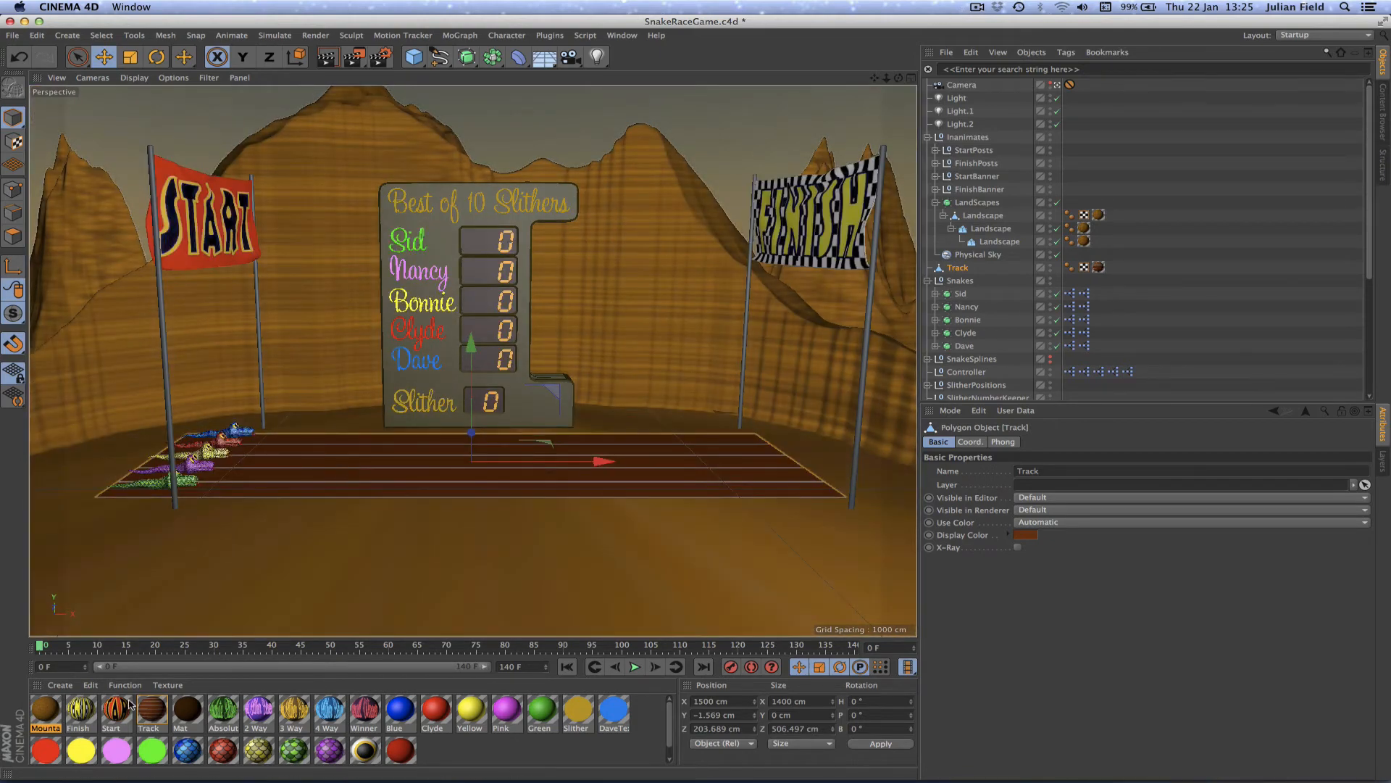
- Examine the Track material's Tiles shader settings and the track's texture tag, and select the start banner
double_click(152, 709)
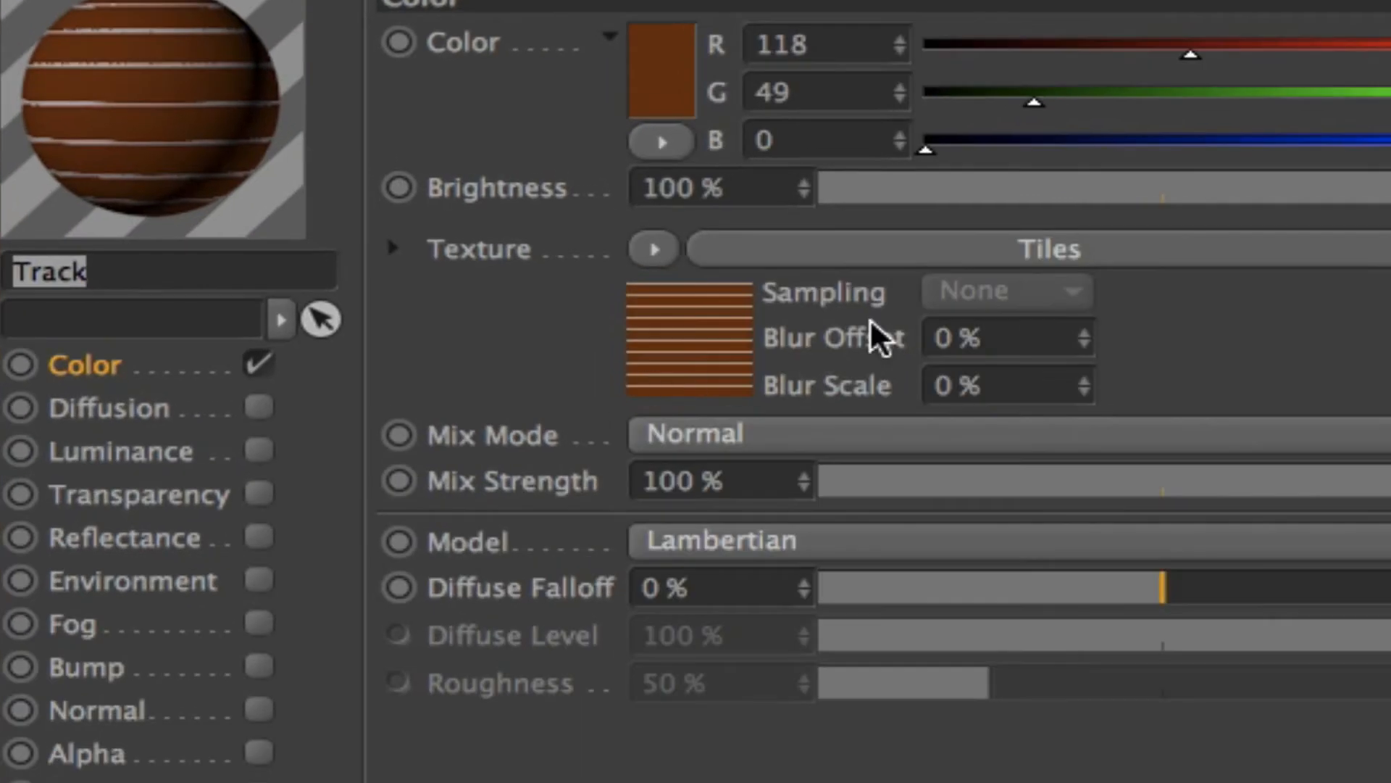
left_click(831, 252)
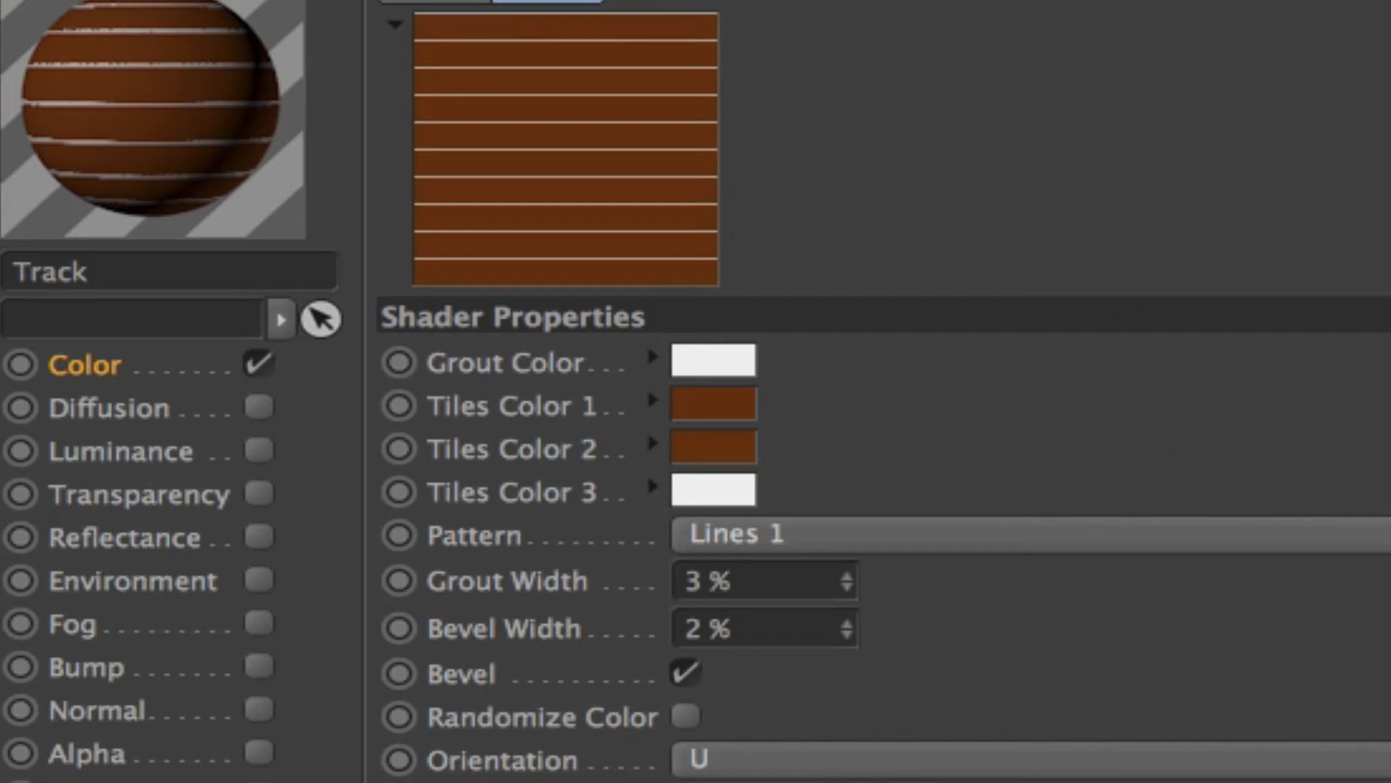
scroll(884, 396, "down", 1)
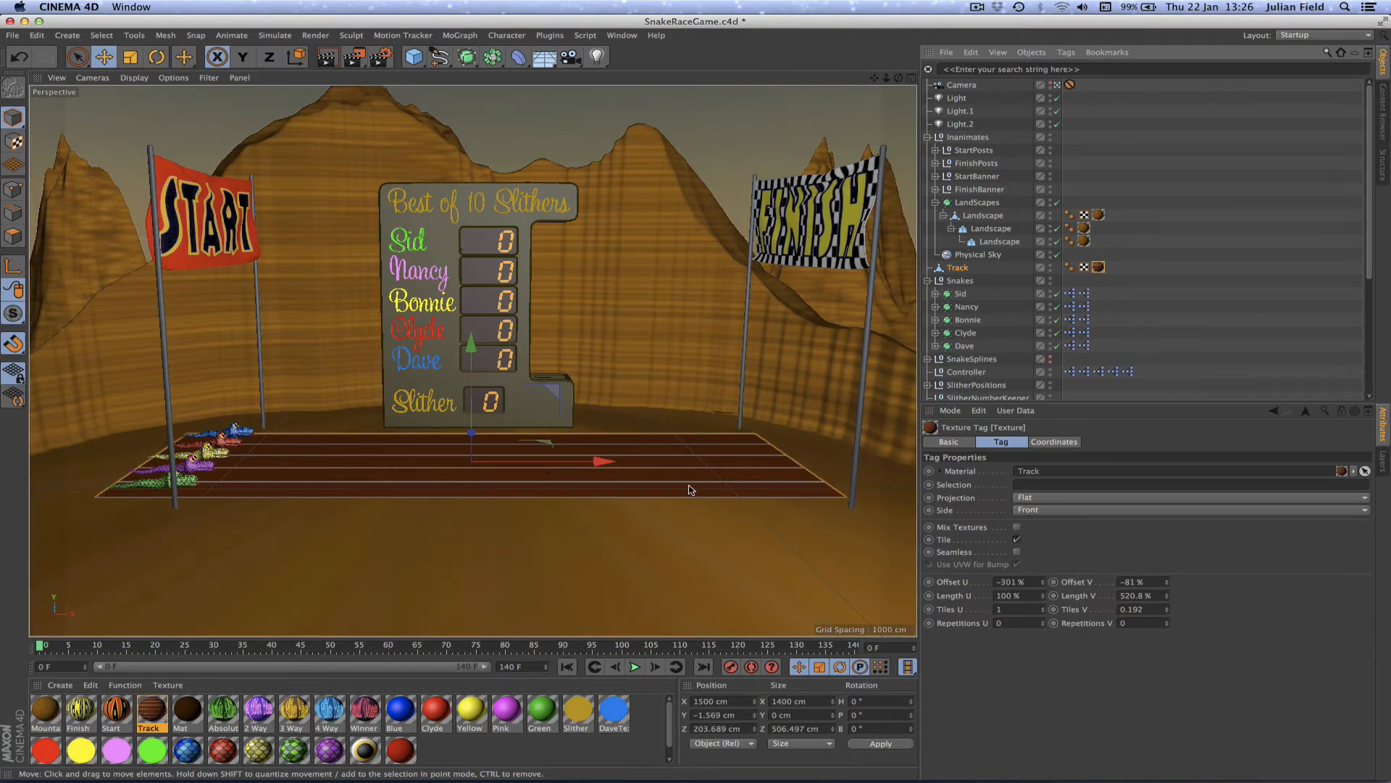
left_click(204, 236)
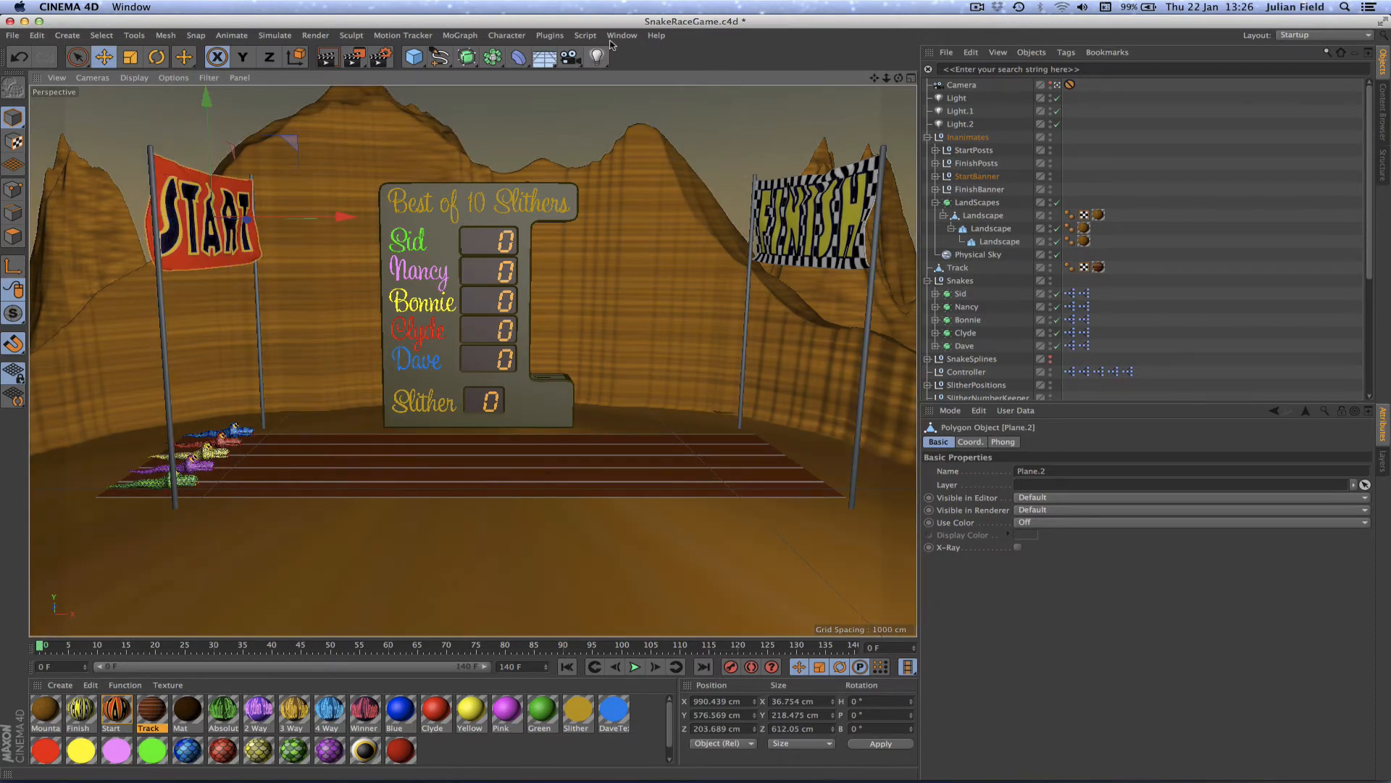
- Switch to the Tutorial 19.c4d project and add a plane oriented +X, raised to about 359 cm in Y above the snakes
left_click(622, 35)
left_click(645, 329)
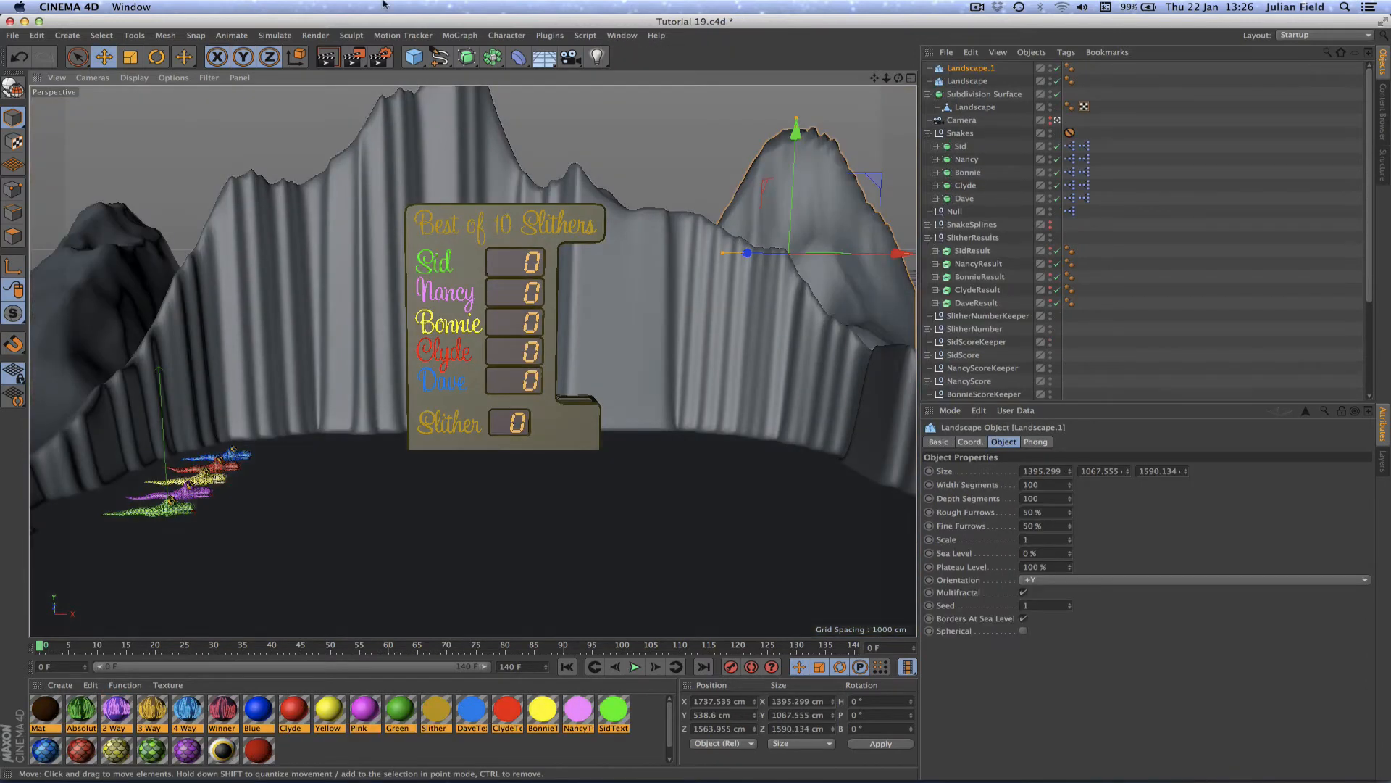
left_click(417, 58)
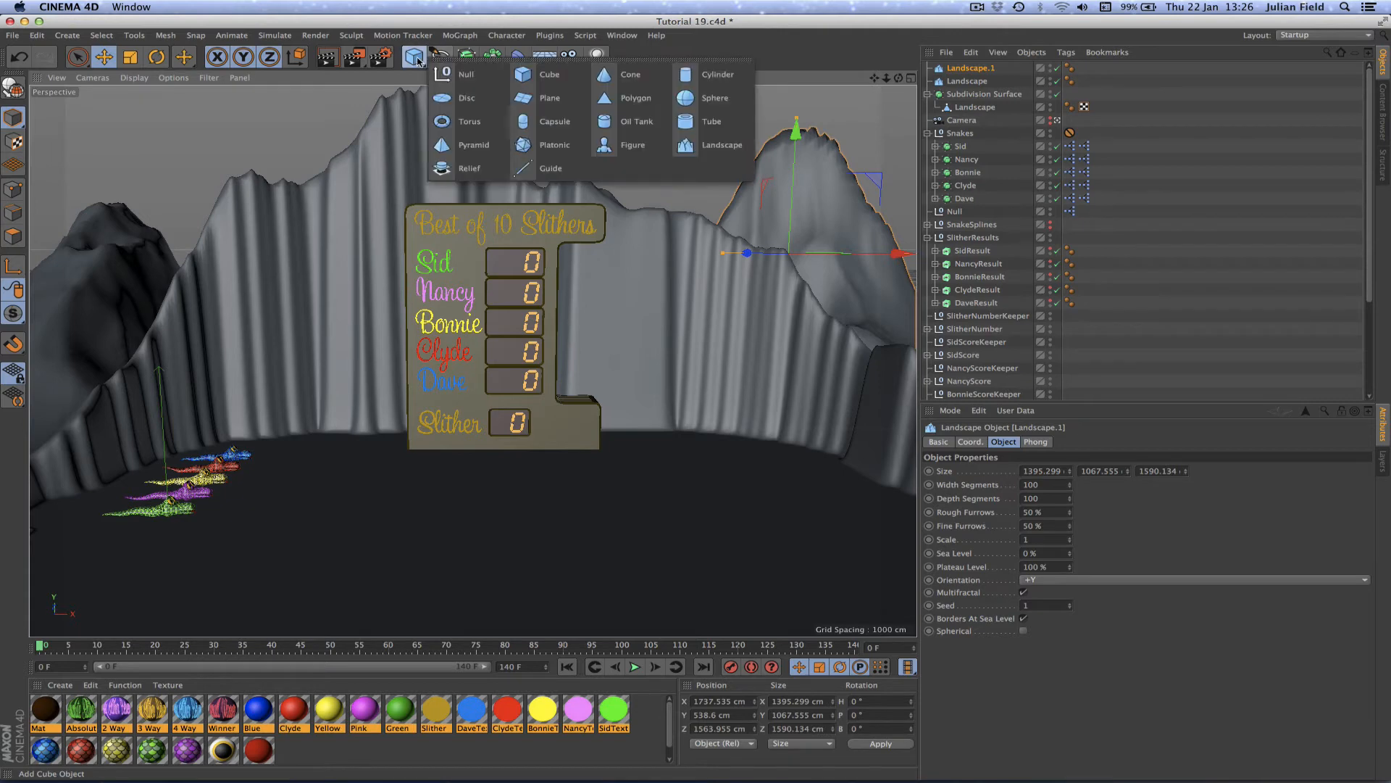
left_click(513, 99)
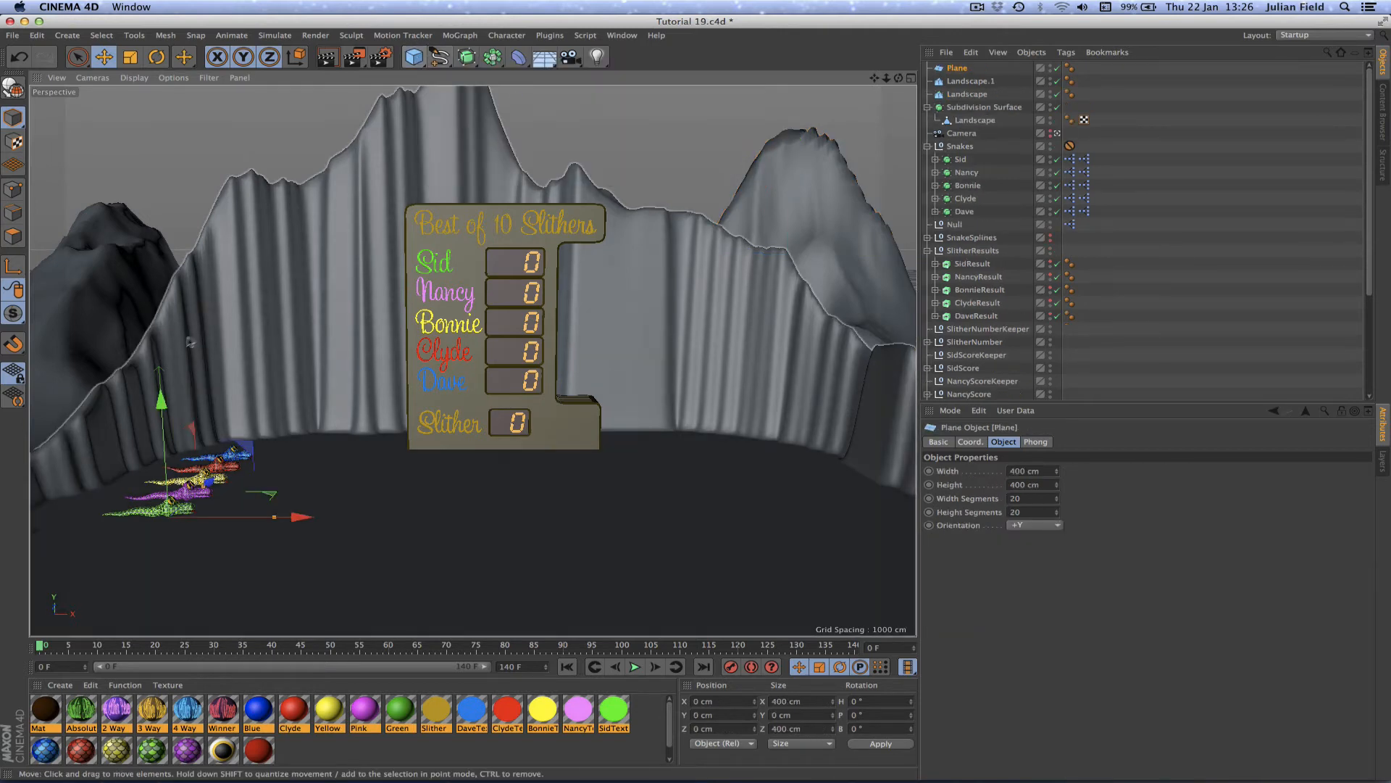
left_click_drag(161, 397, 180, 216)
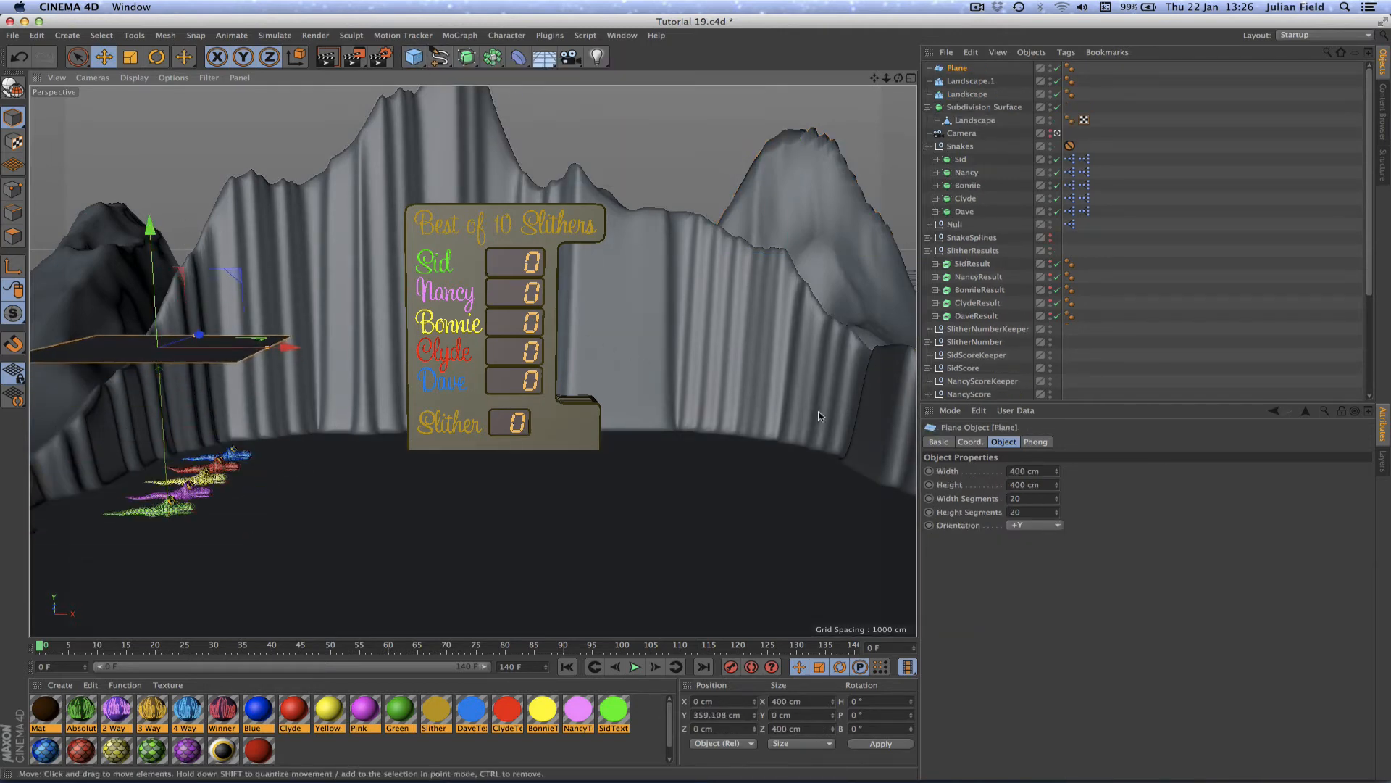
left_click(1024, 526)
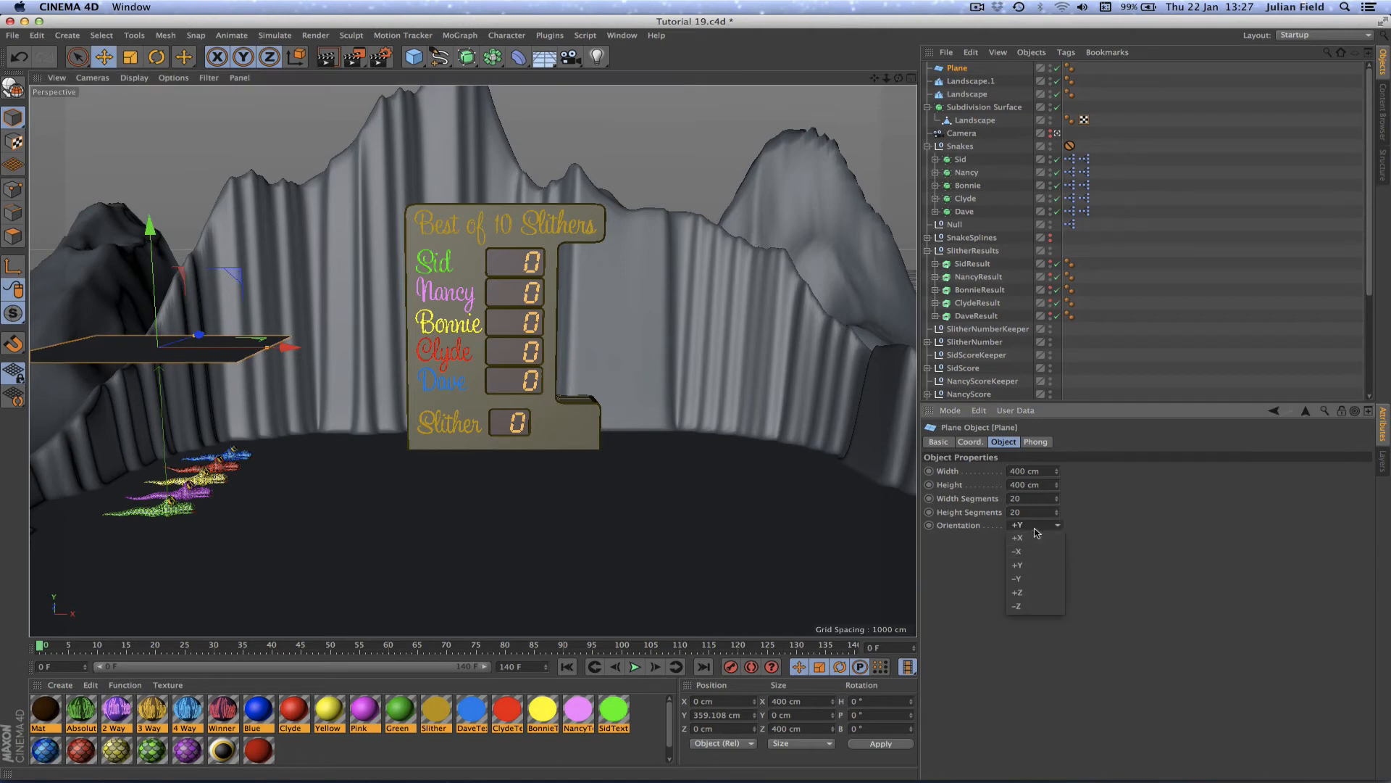
left_click(1038, 537)
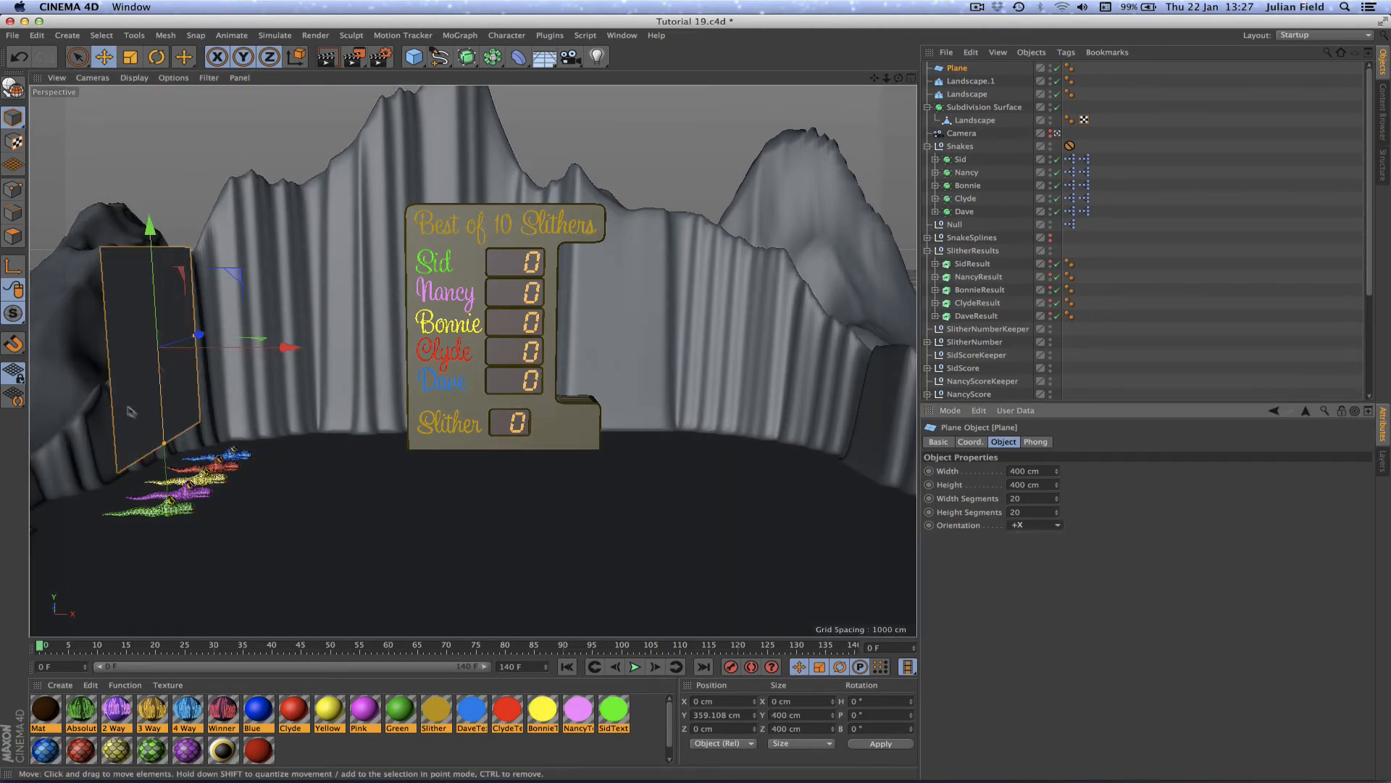
- Resize the plane to about 152 cm wide and 473 cm high, centred at about Y 572 cm and Z 214 cm
left_click_drag(163, 439, 160, 386)
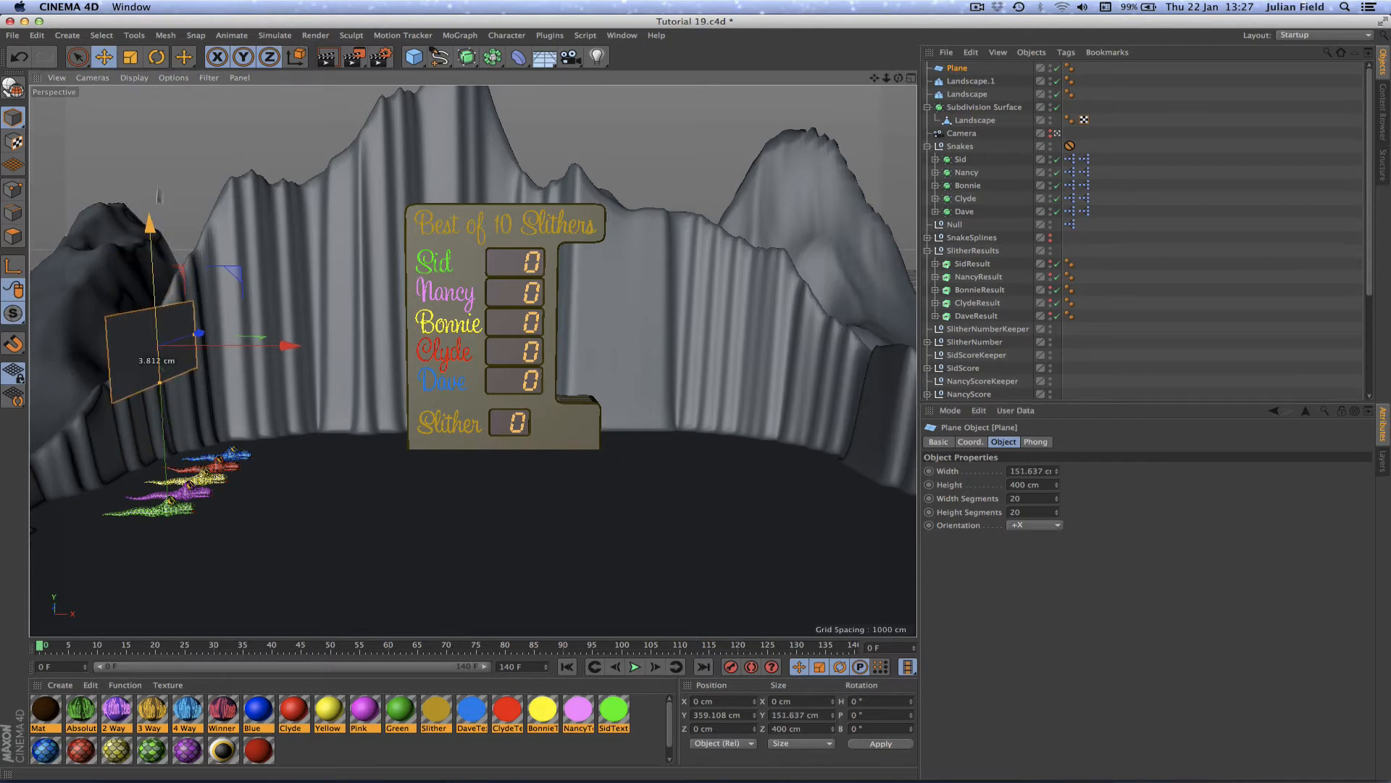
left_click_drag(160, 231, 164, 119)
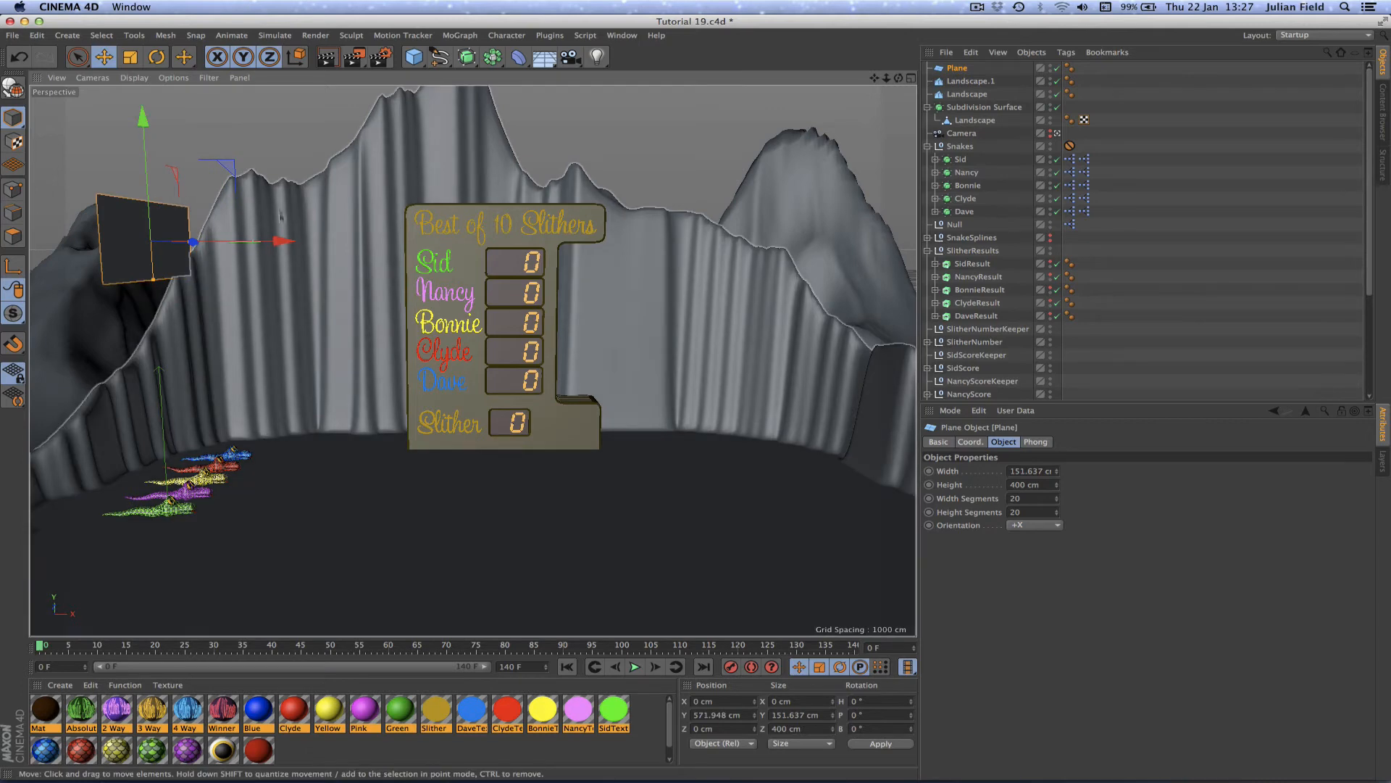
key("F3")
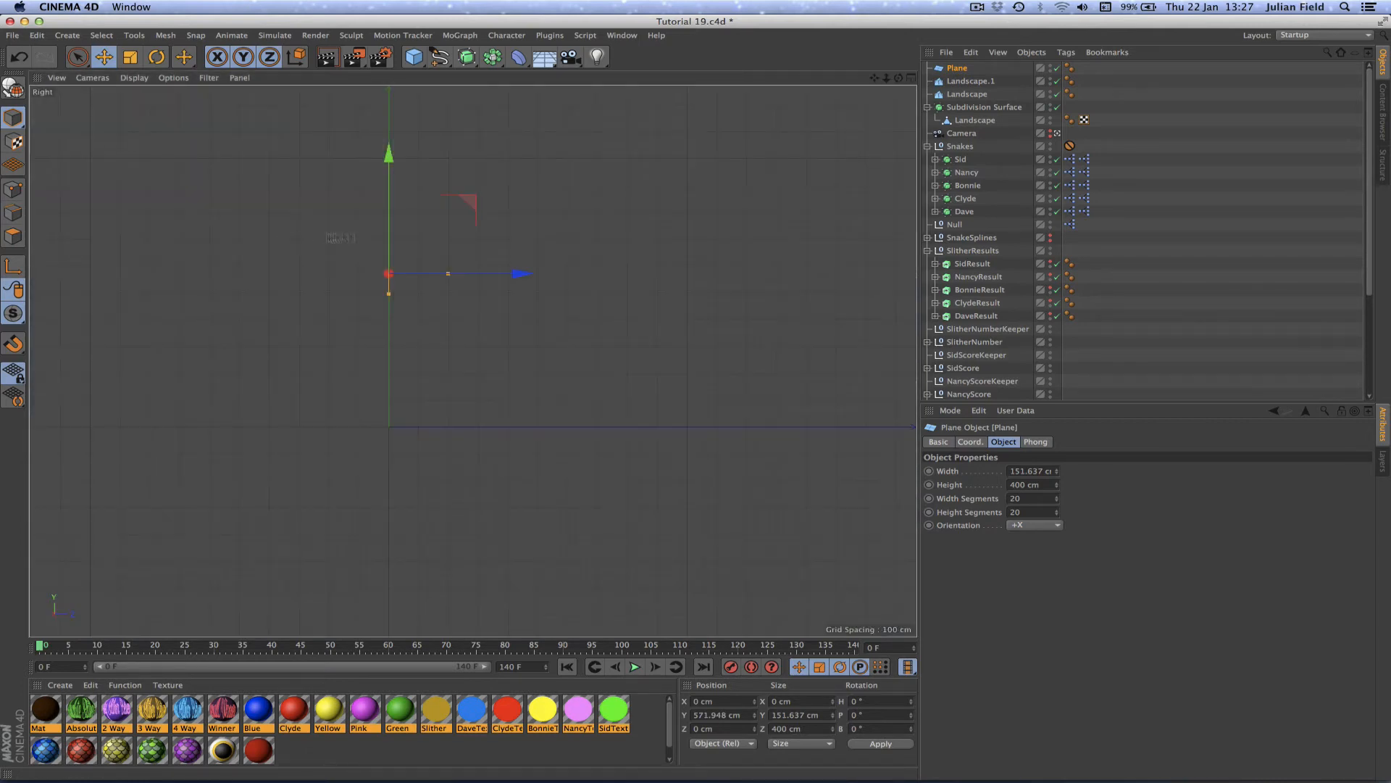
mouse_move(521, 281)
left_mouse_down()
mouse_move(584, 280)
mouse_move(524, 276)
left_mouse_up()
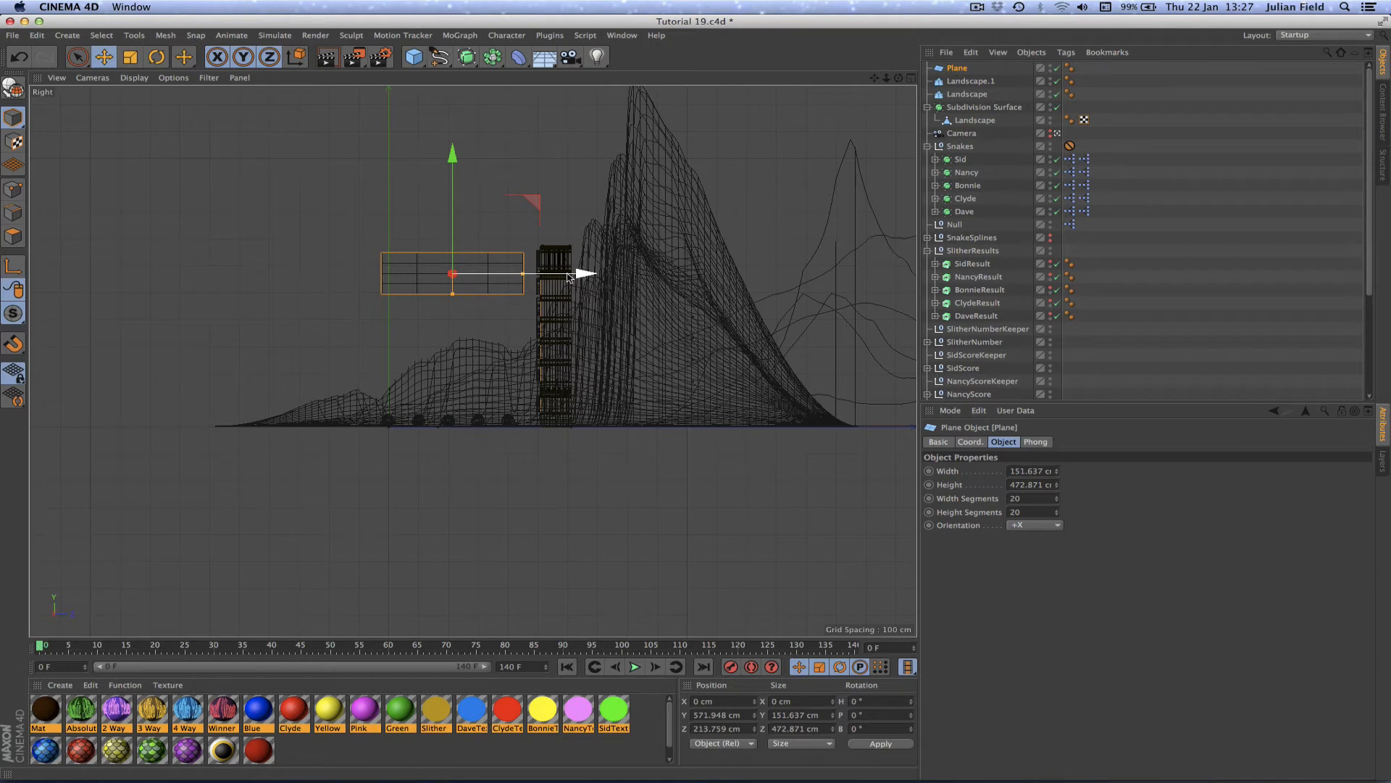
- Convert the plane to an editable polygon object and switch to point editing
key("F1")
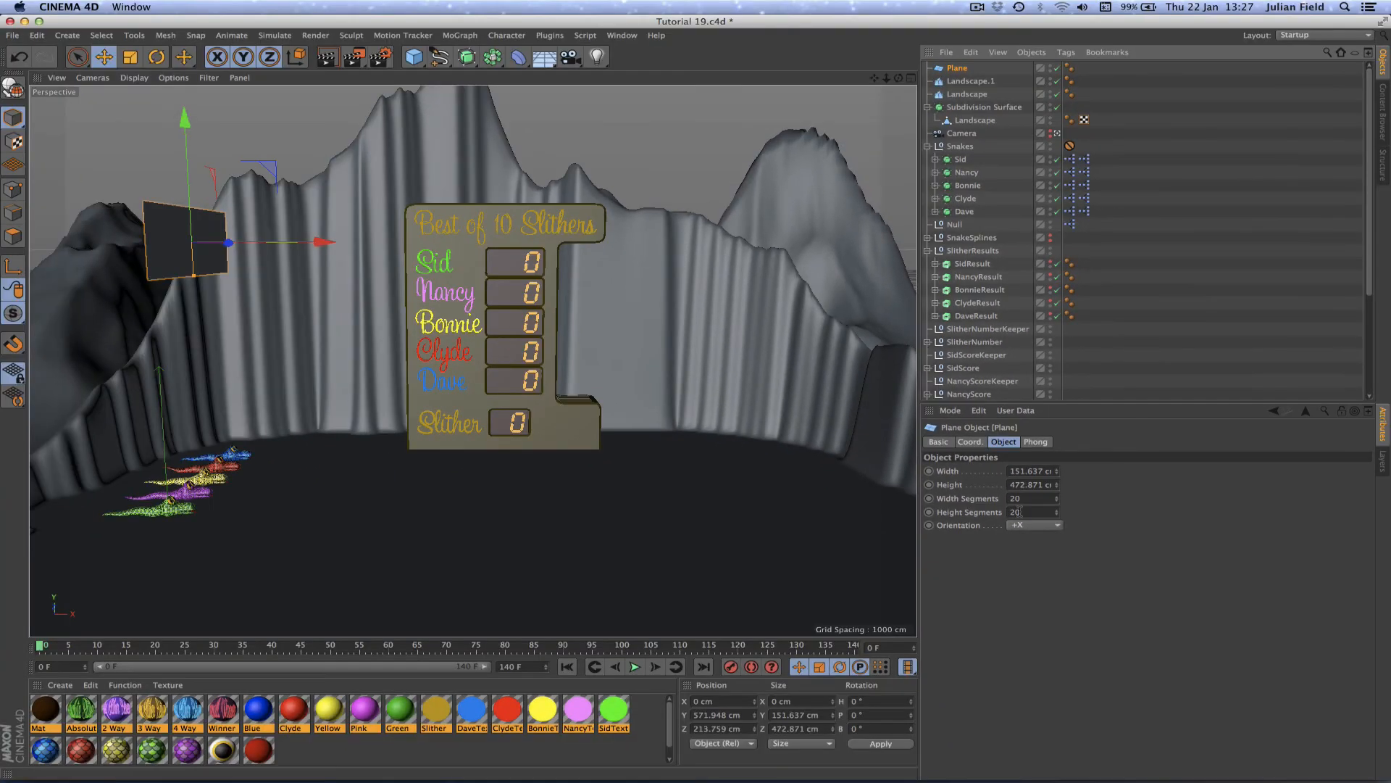
key("c")
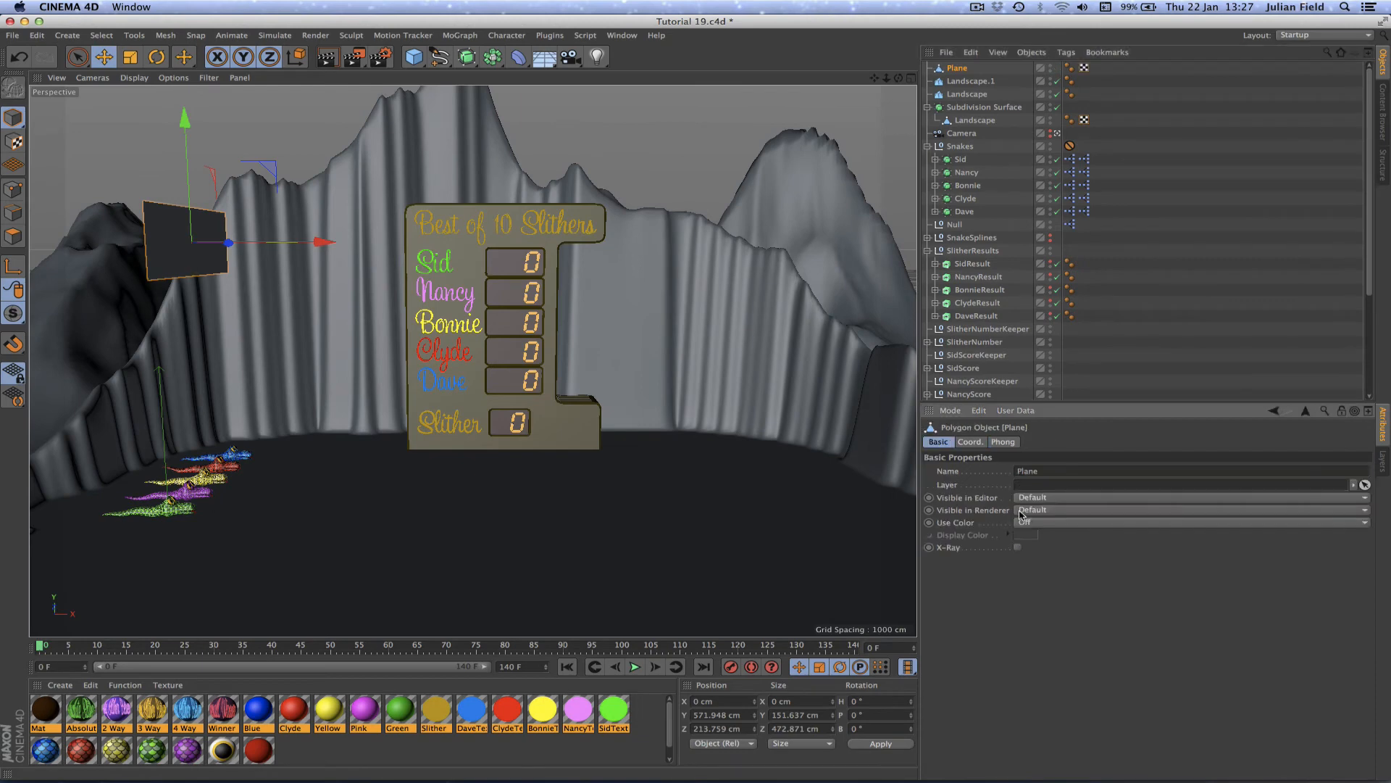
left_click(14, 189)
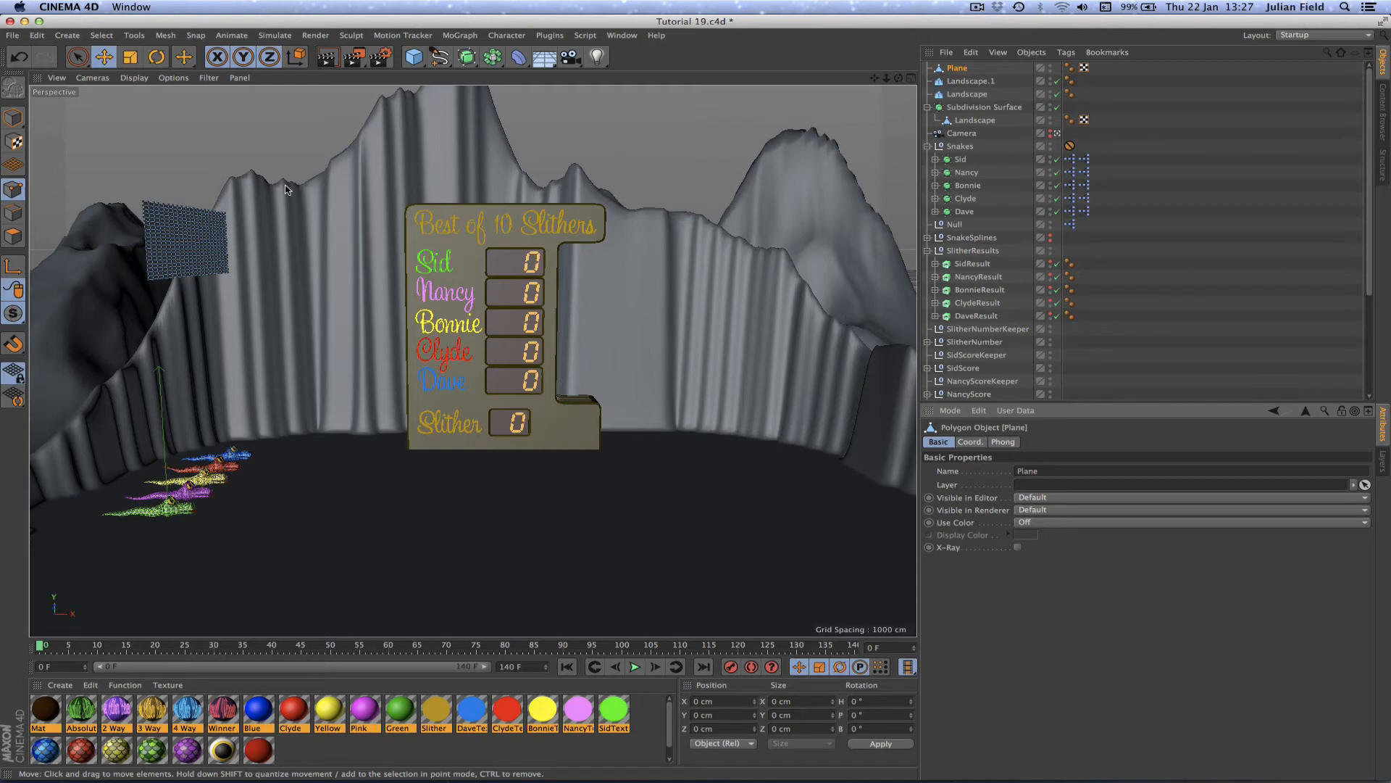
- Using Live Selection with radius 10, select the second point column from each end of the plane and lower both by about 0.8 cm
key("F3")
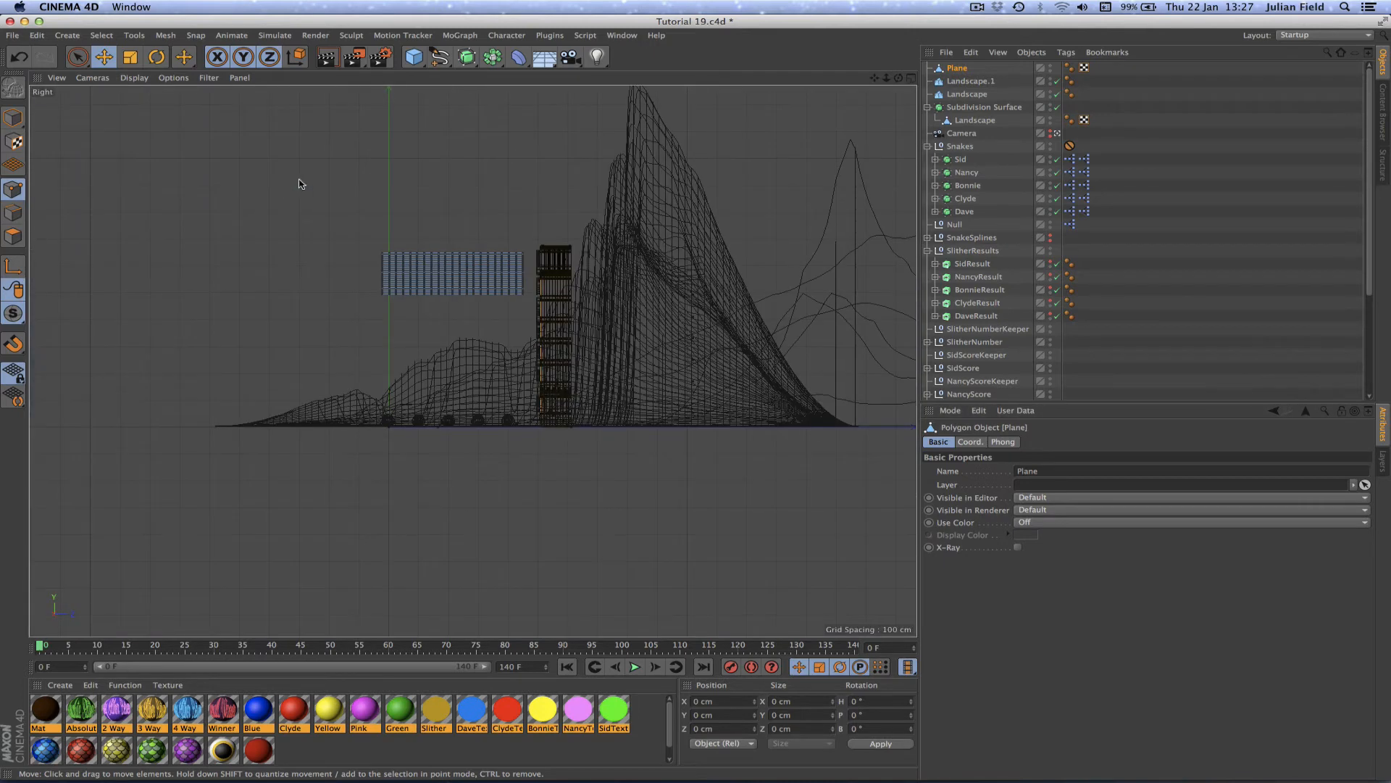
key("o")
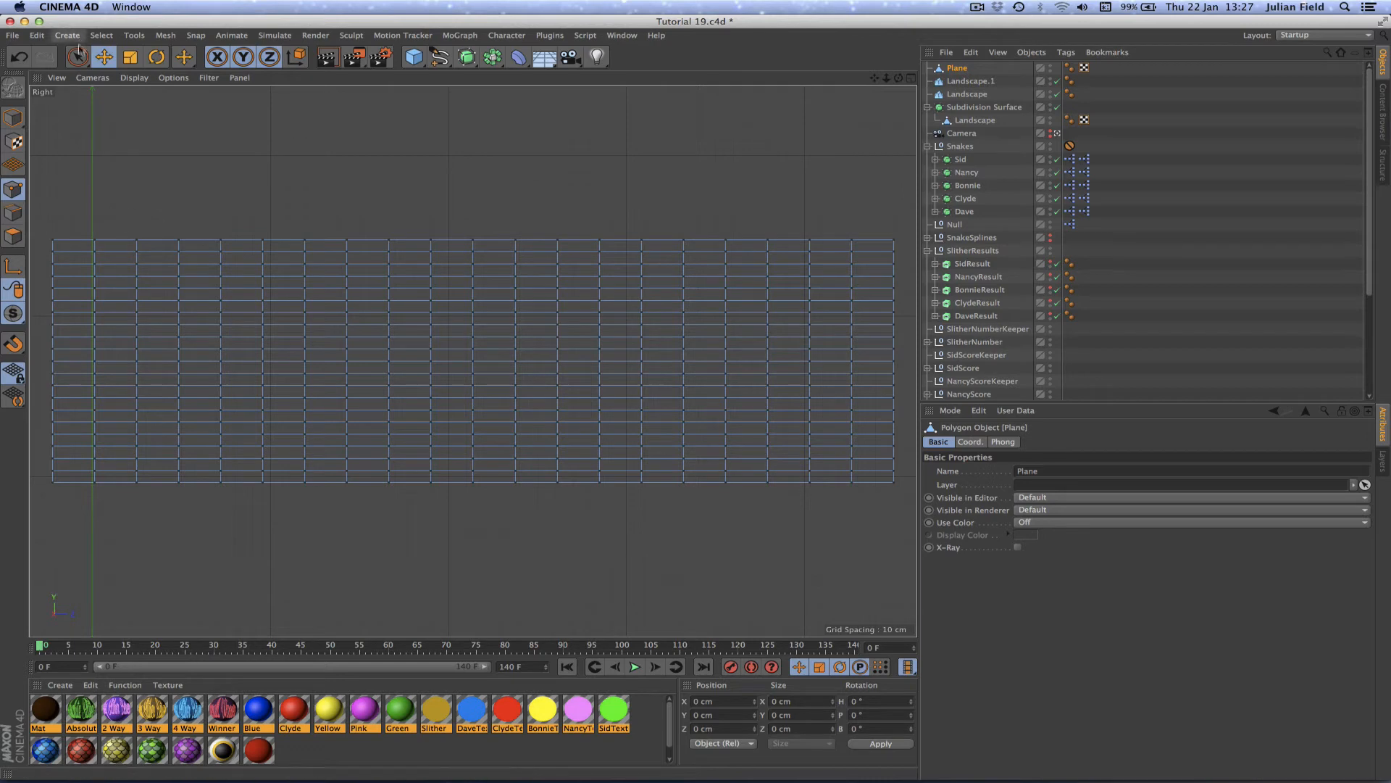
left_click_drag(77, 57, 119, 74)
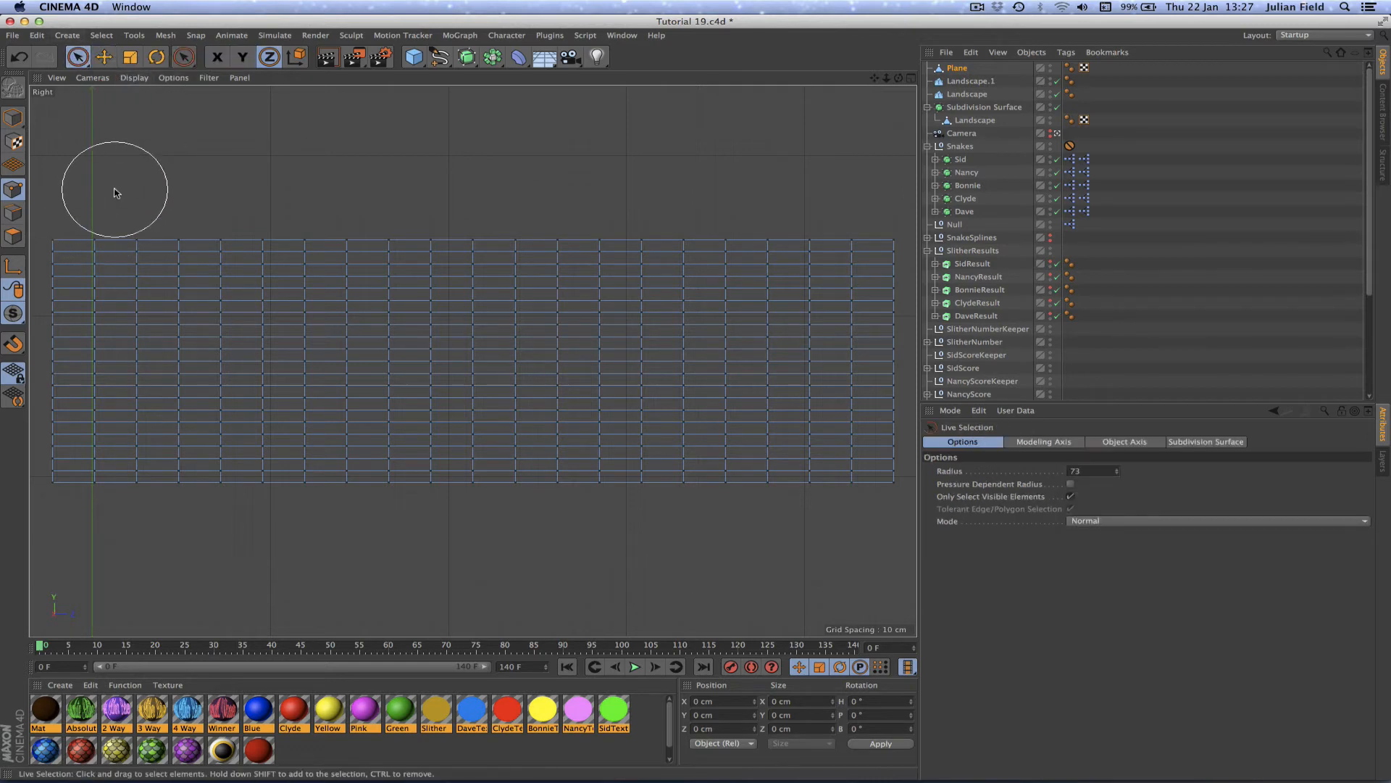
left_click(1106, 476)
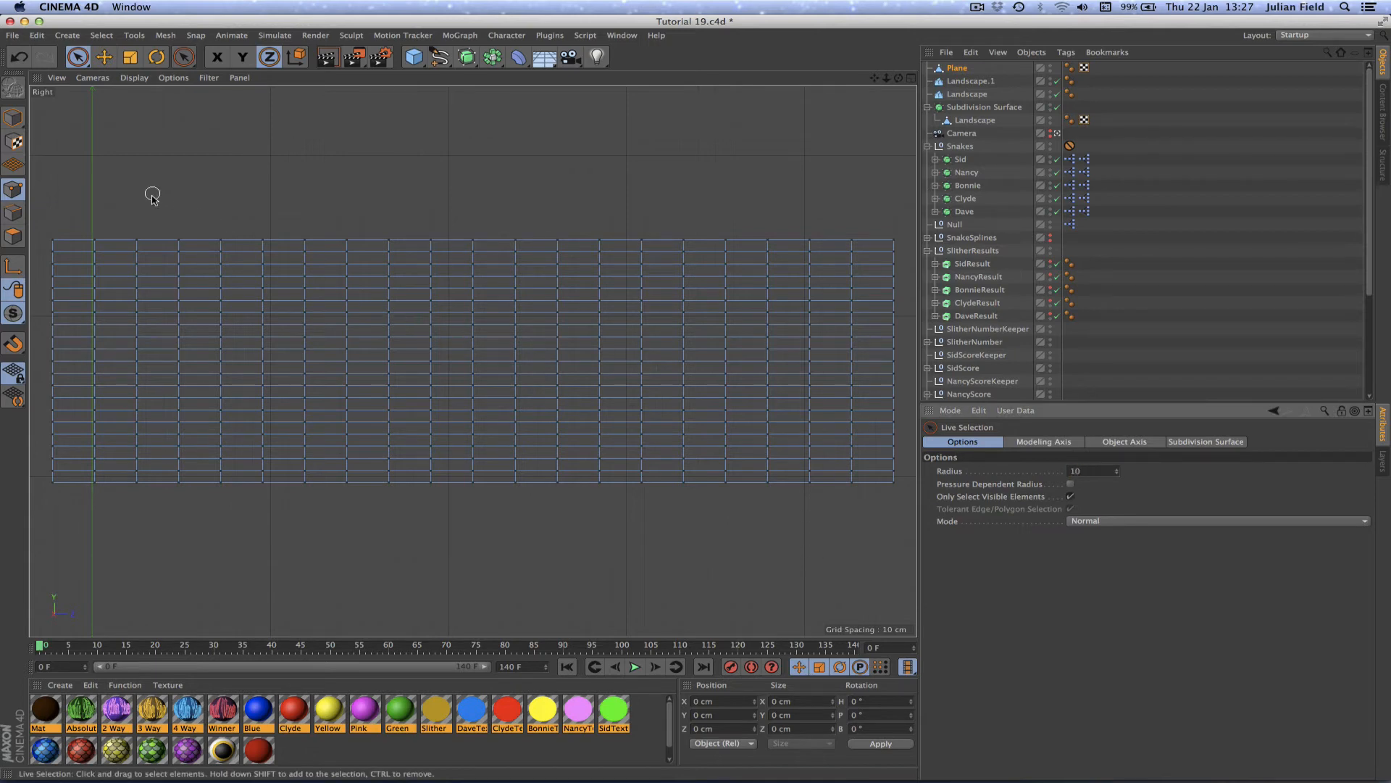
left_click_drag(93, 221, 89, 399)
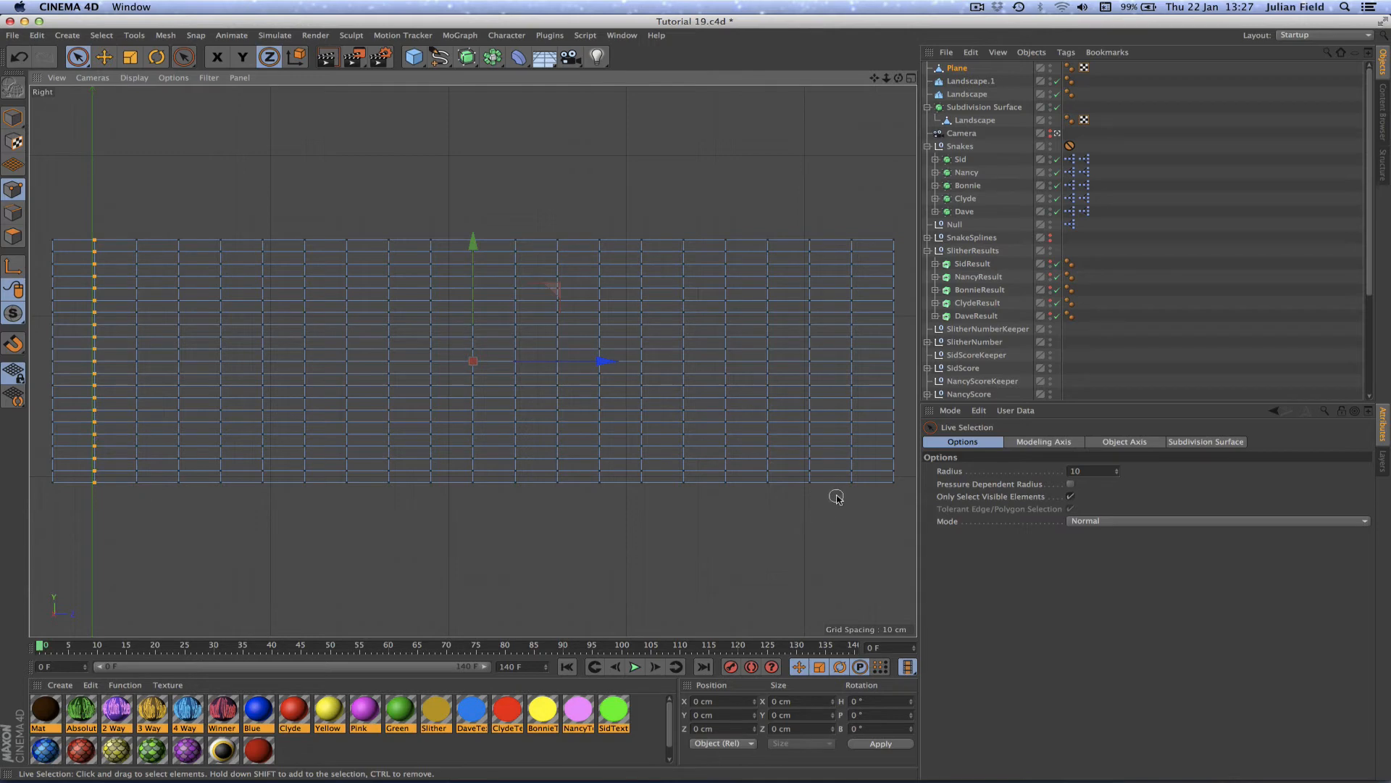
left_click_drag(851, 484, 850, 422, "shift")
left_click_drag(840, 342, 852, 243, "shift")
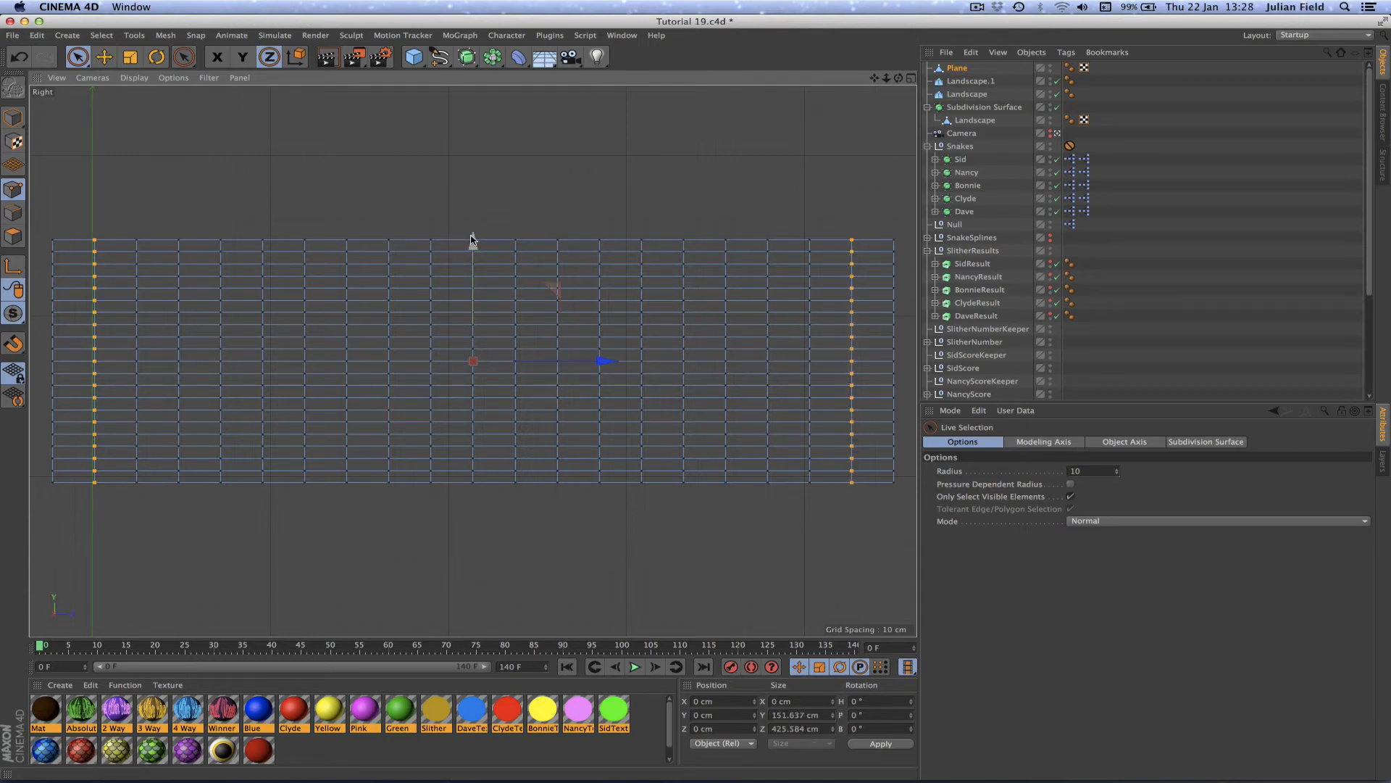
left_click_drag(471, 239, 472, 241)
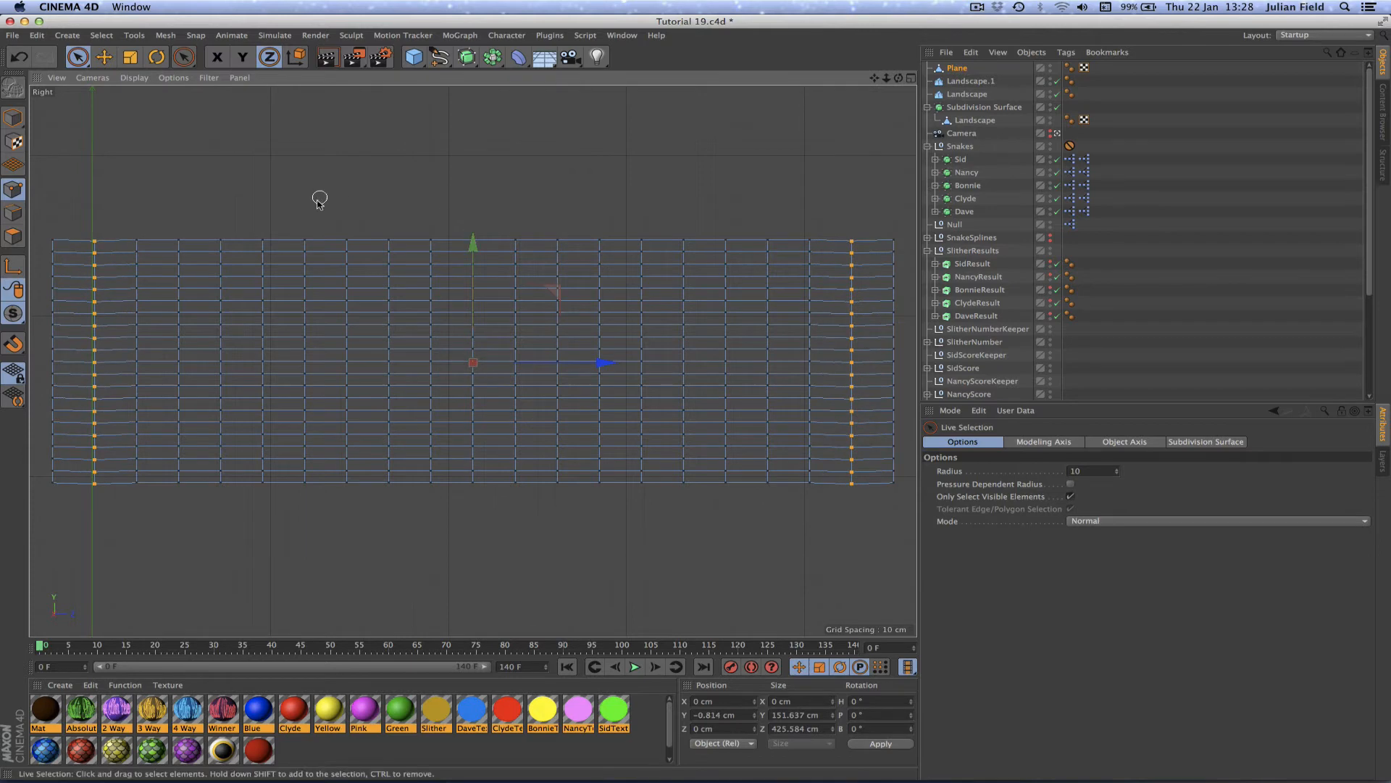
- Select the third point column from each end of the plane and lower both columns slightly
left_click_drag(137, 240, 133, 392)
left_click_drag(803, 486, 807, 424, "shift")
left_click_drag(472, 239, 475, 241)
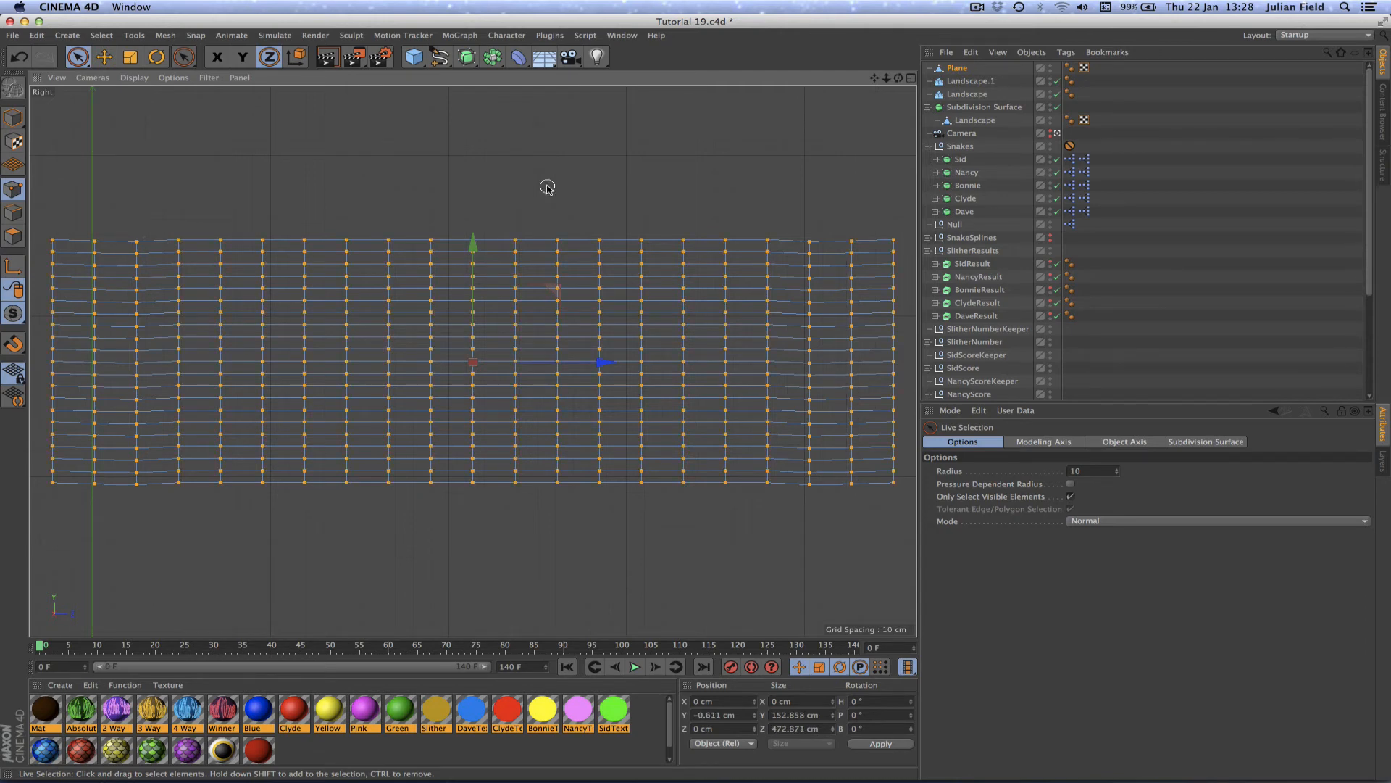
- Crumple all the plane's points with Set Point Value, using Crumple [Axial] with 1 cm in X and 0 cm in Y and Z
key("F1")
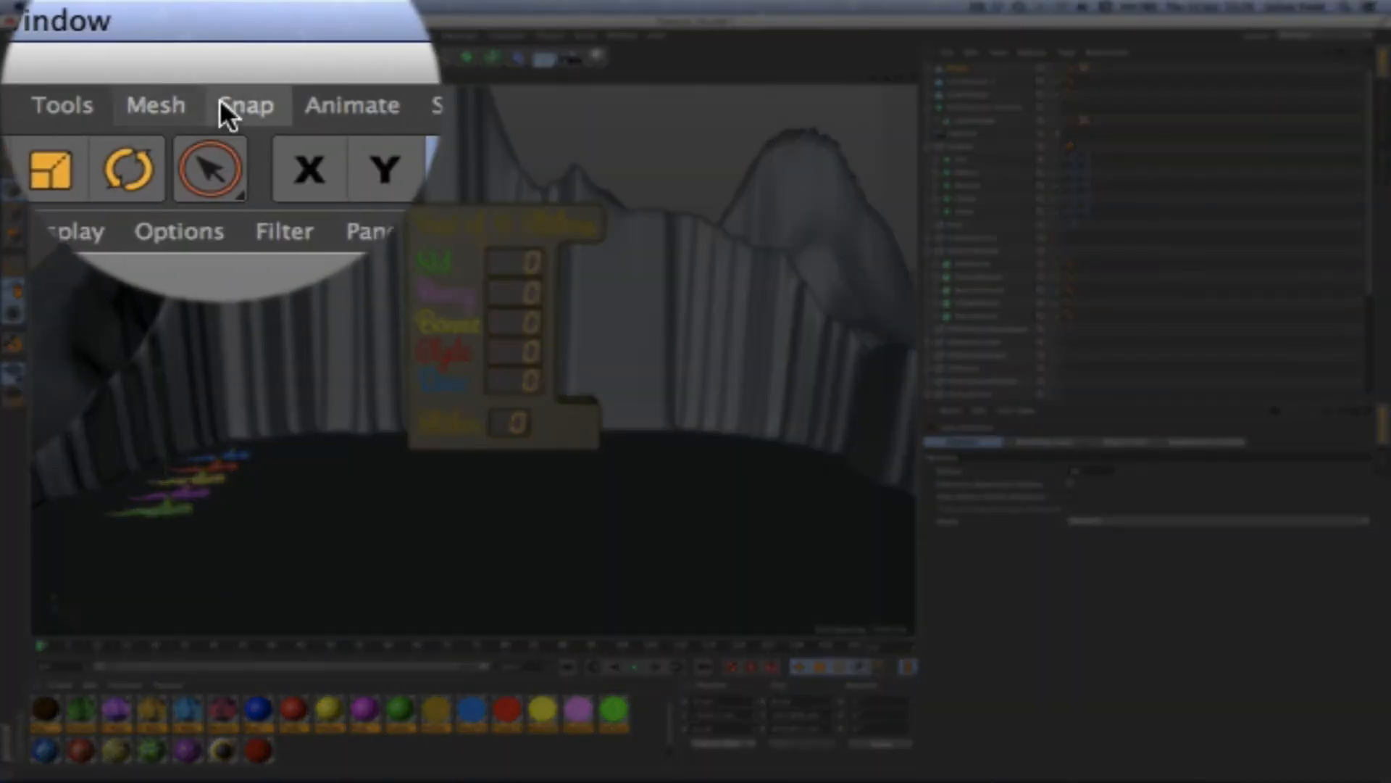
left_click(163, 35)
mouse_move(221, 204)
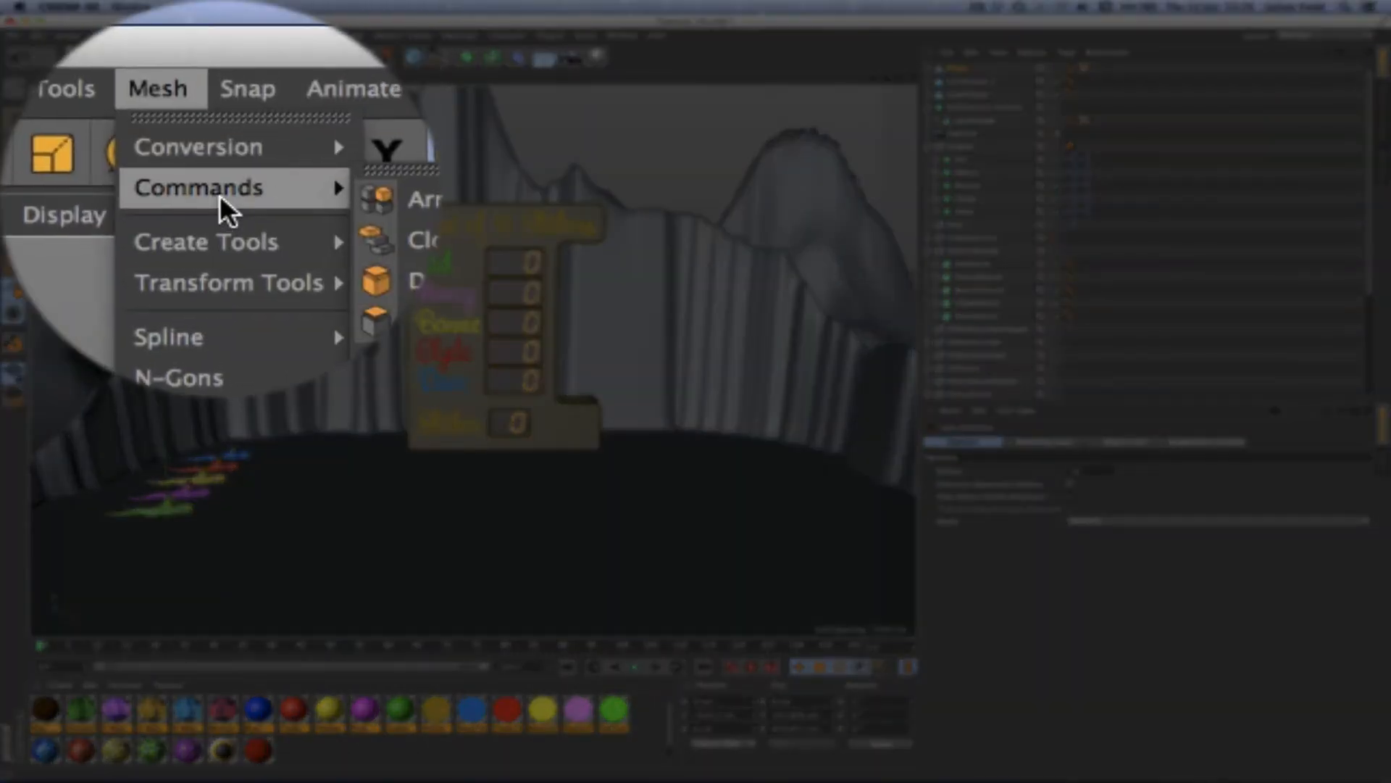
left_click(275, 233)
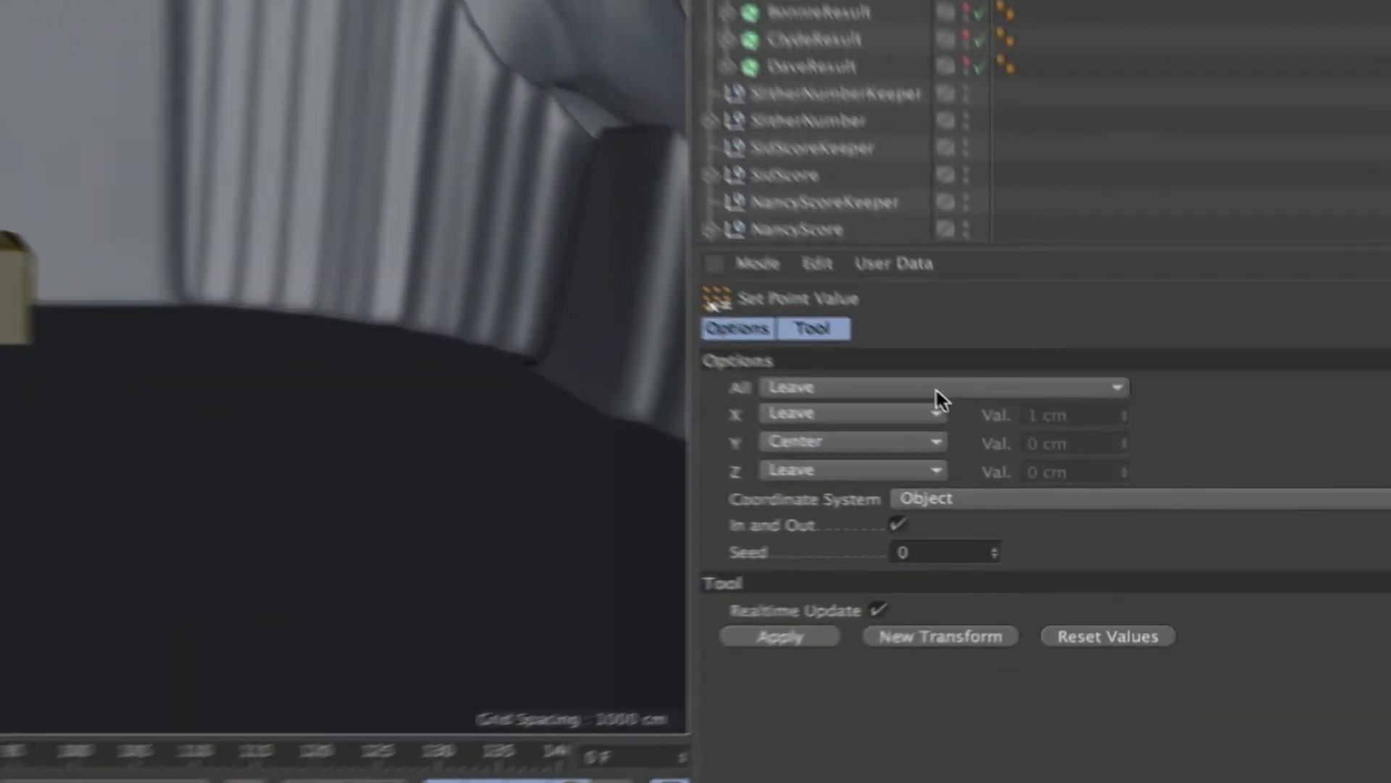
left_click(936, 389)
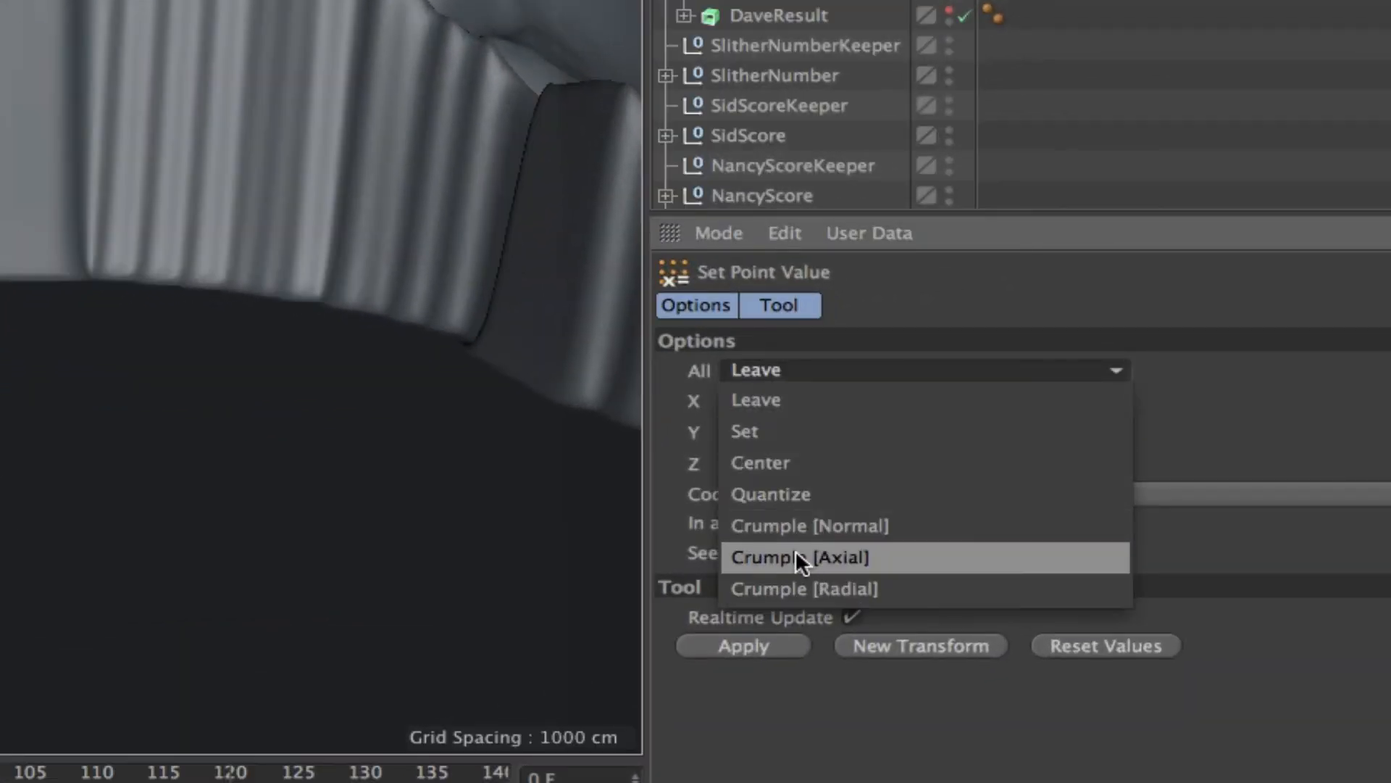
left_click(858, 551)
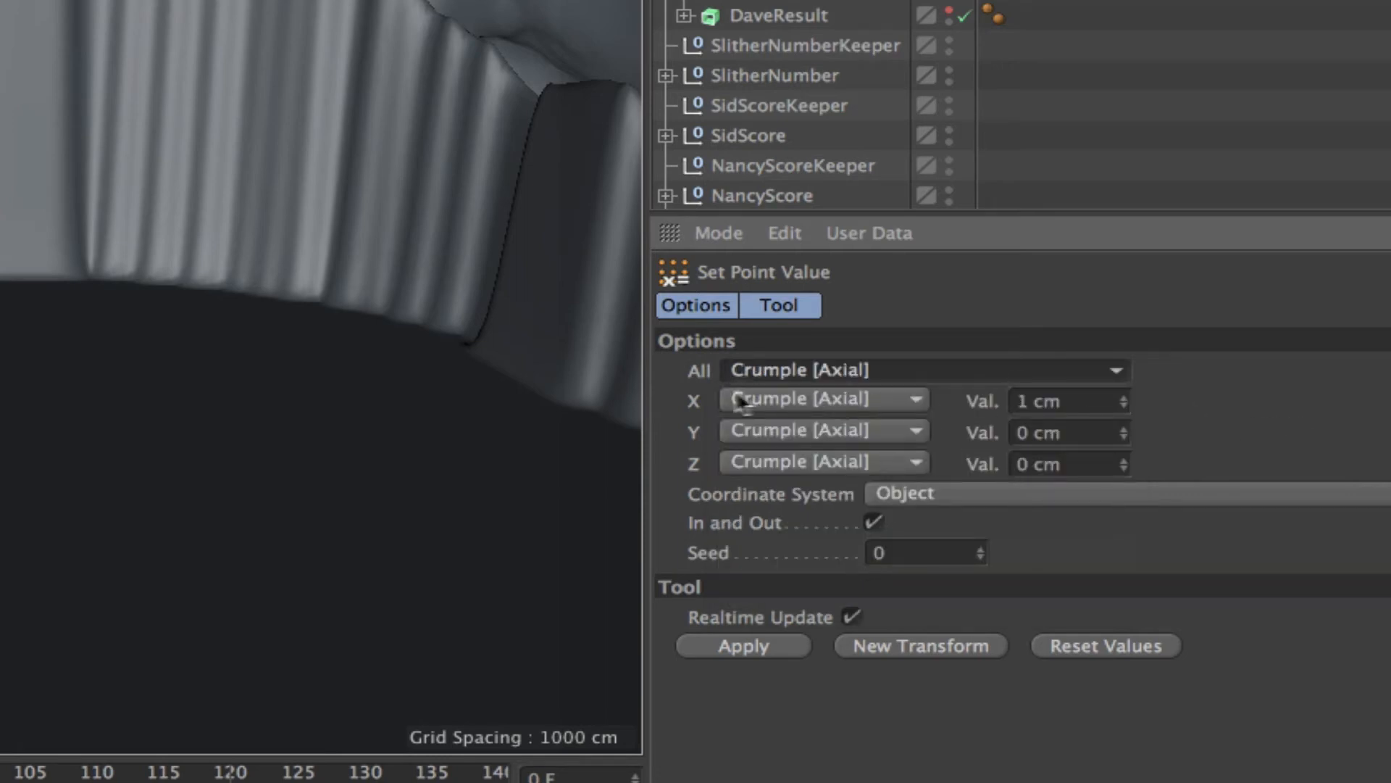
double_click(1030, 401)
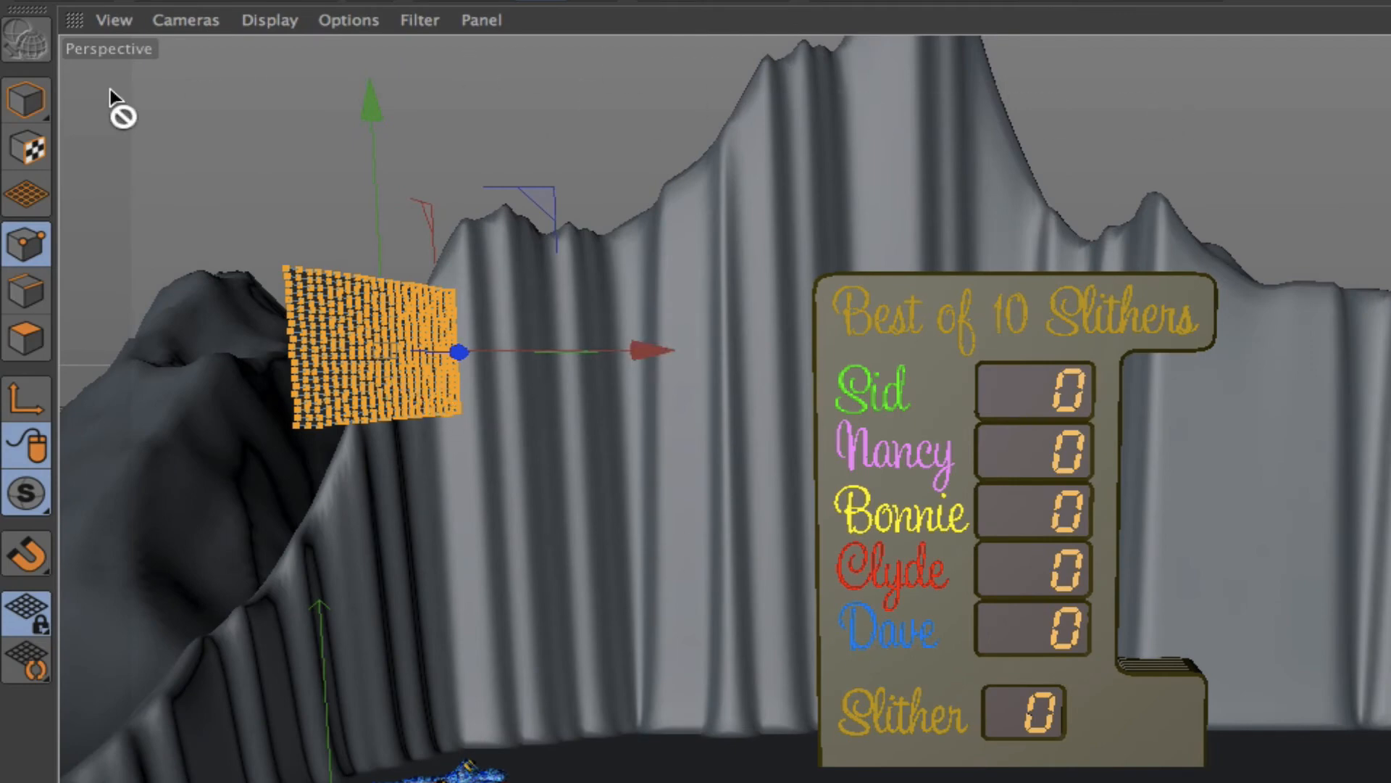
- Return to whole-object editing and inspect the plane's mesh with Gouraud Shading (Lines), restoring plain Gouraud Shading when done
left_click(28, 106)
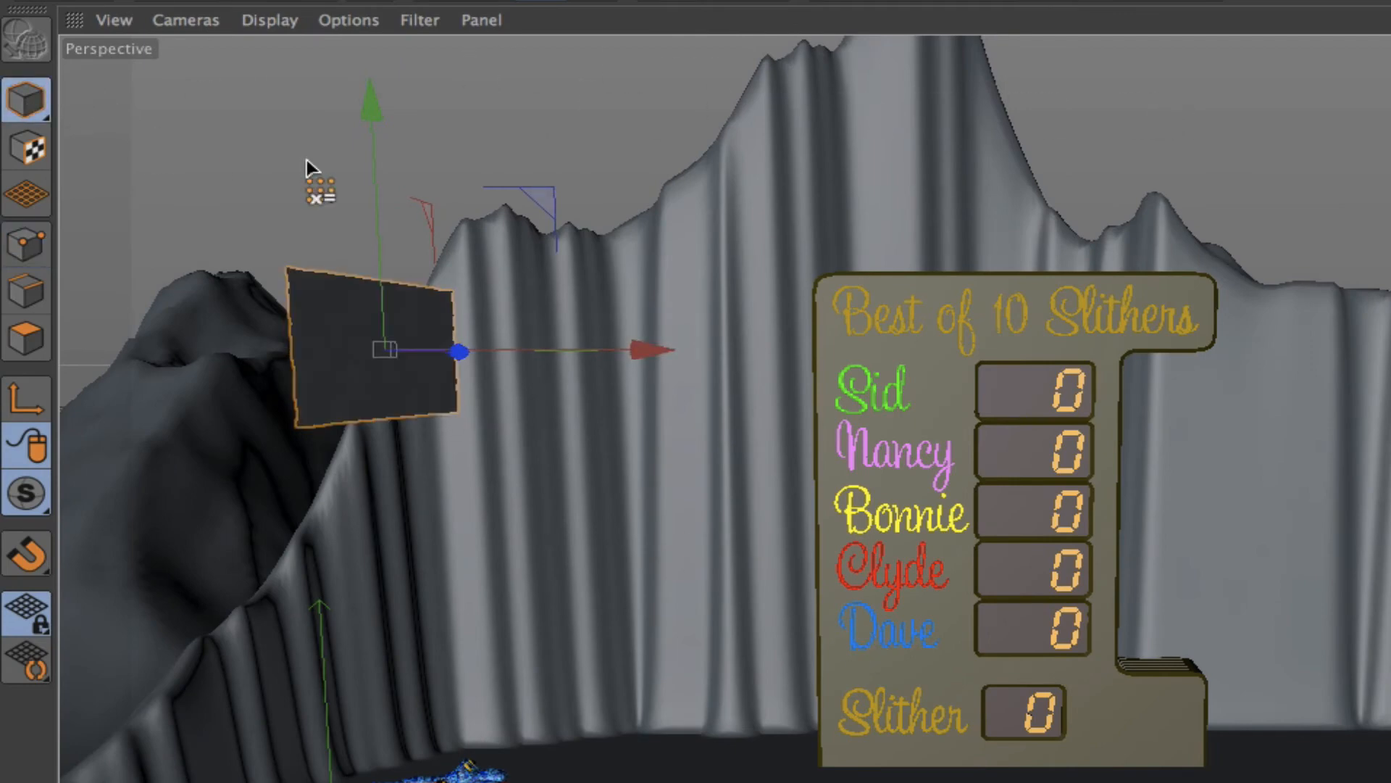
left_click(277, 24)
left_click(302, 78)
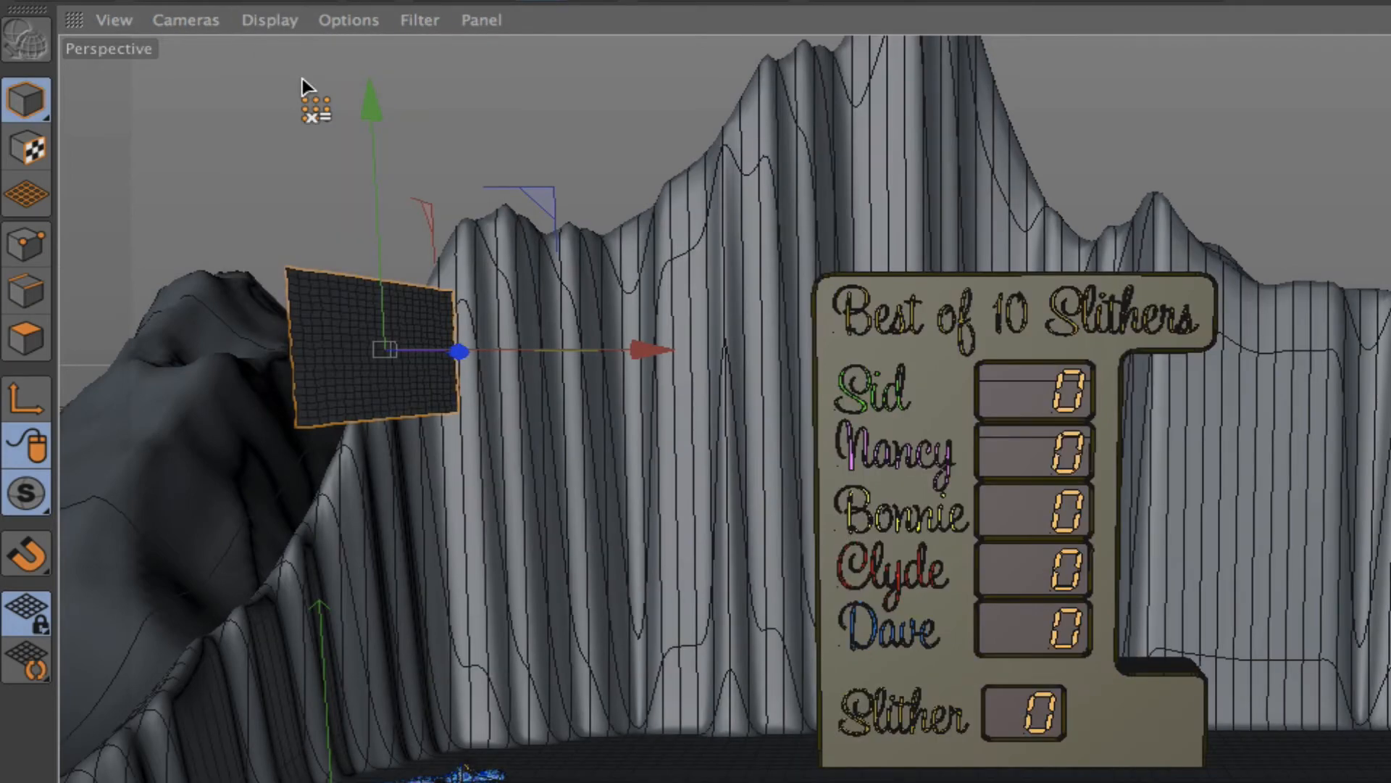
left_click(297, 24)
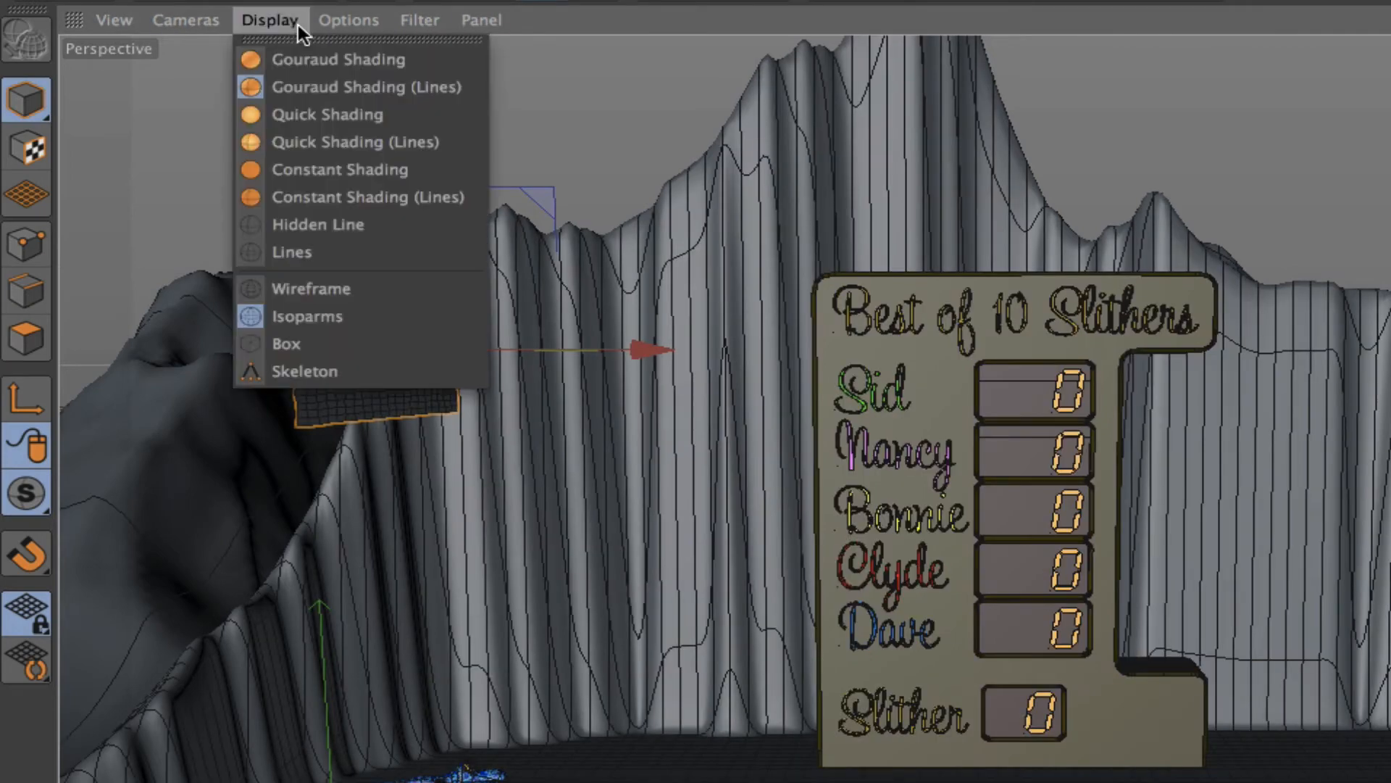
left_click(328, 65)
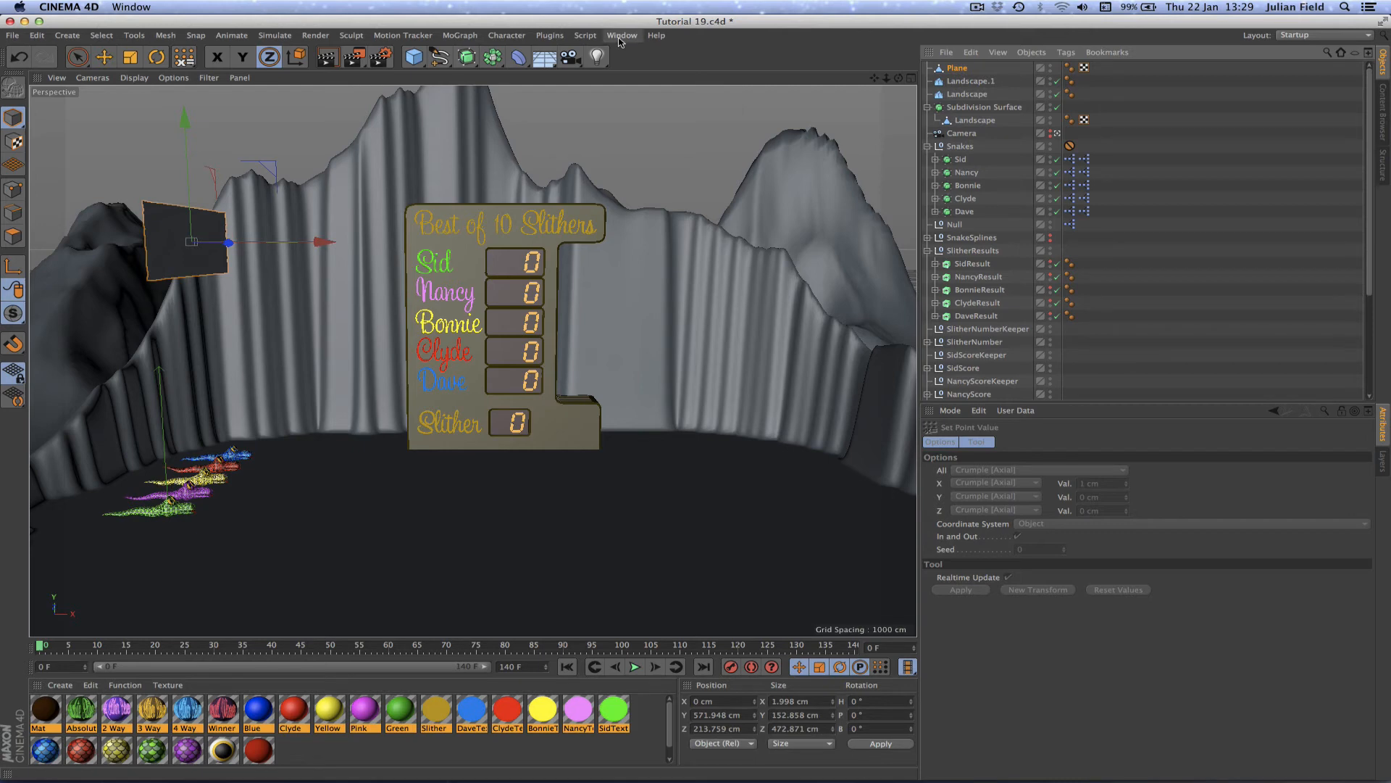
- Switch to the SnakeRaceGame.c4d project and examine the Spline shader settings in the Start material's Color channel
left_click(621, 35)
left_click(634, 348)
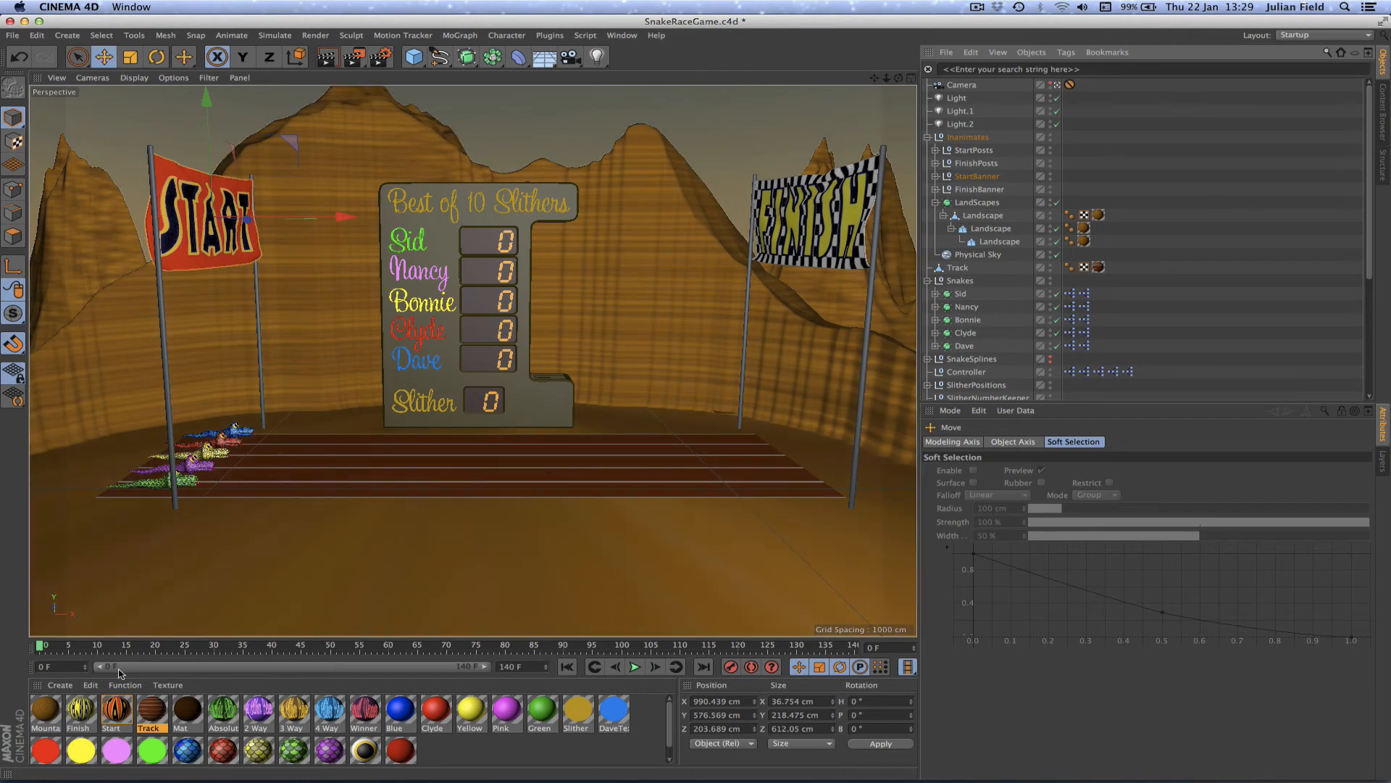
double_click(115, 714)
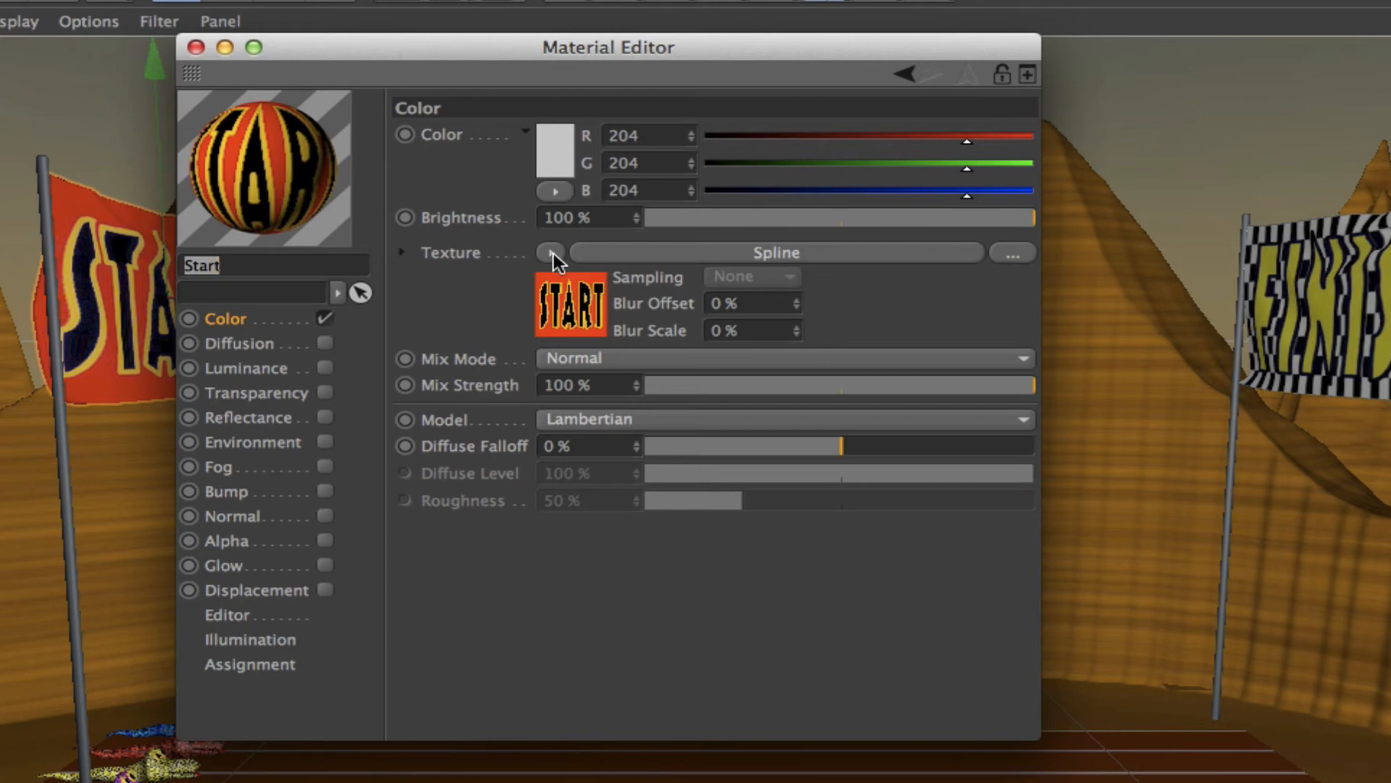
left_click(632, 251)
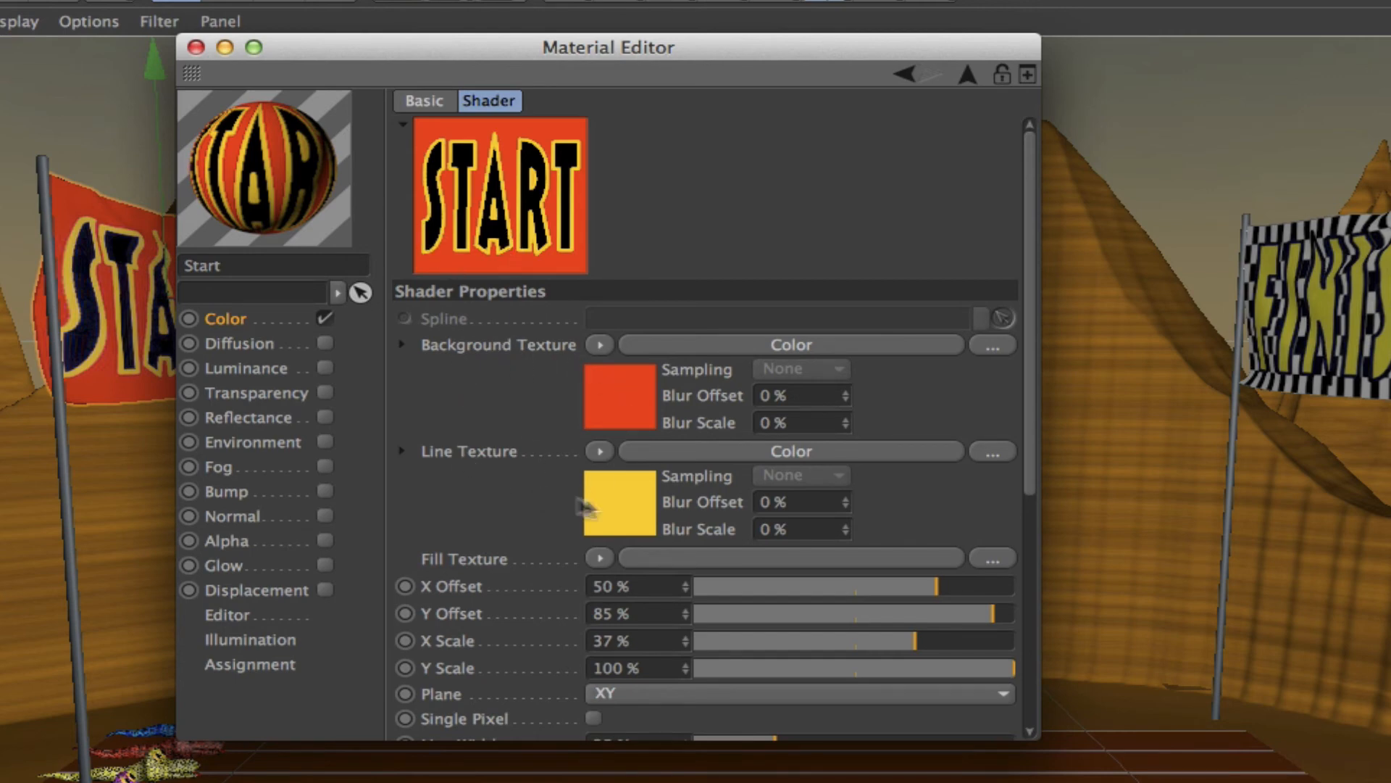
left_click_drag(1033, 397, 1015, 558)
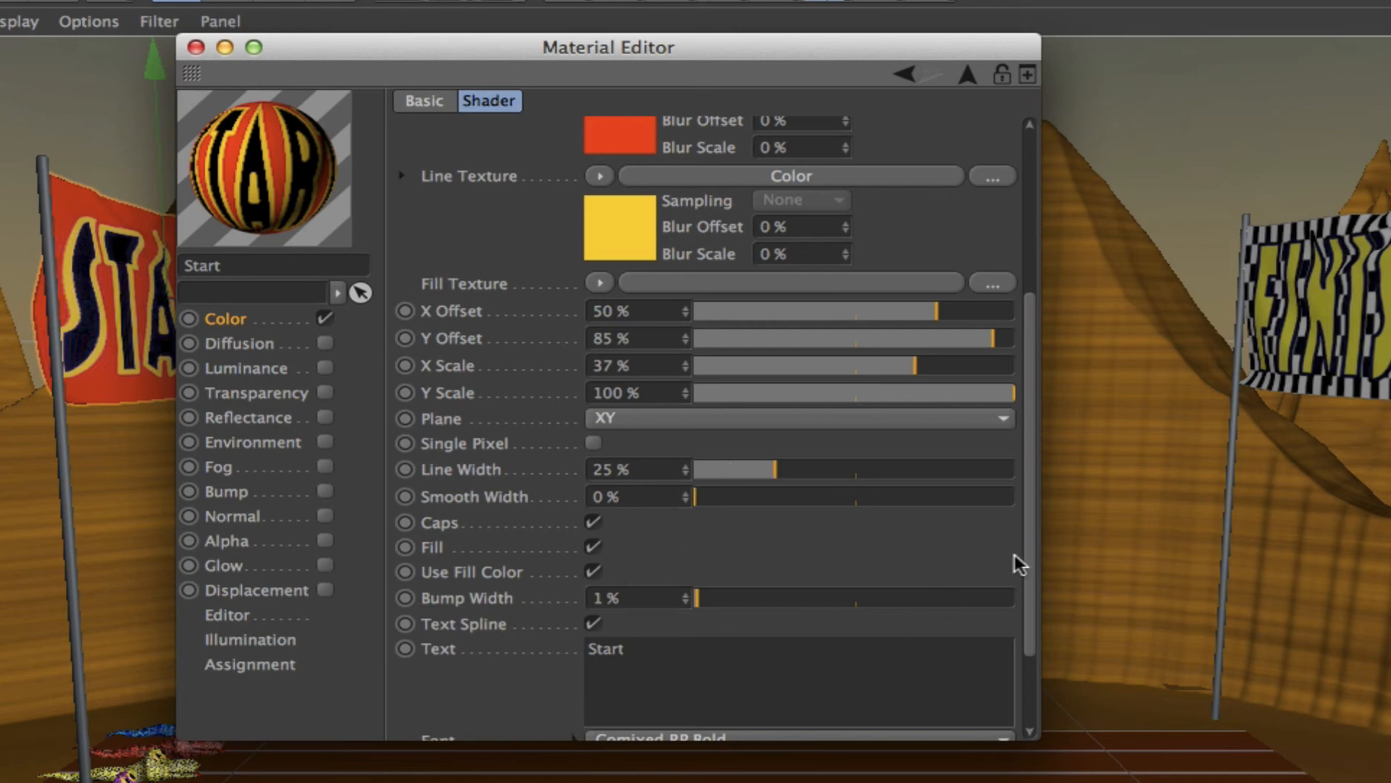
- Review the text, font, alignment and spacing settings of the Start material's Spline shader, then close the material
scroll(997, 661, "down", 3)
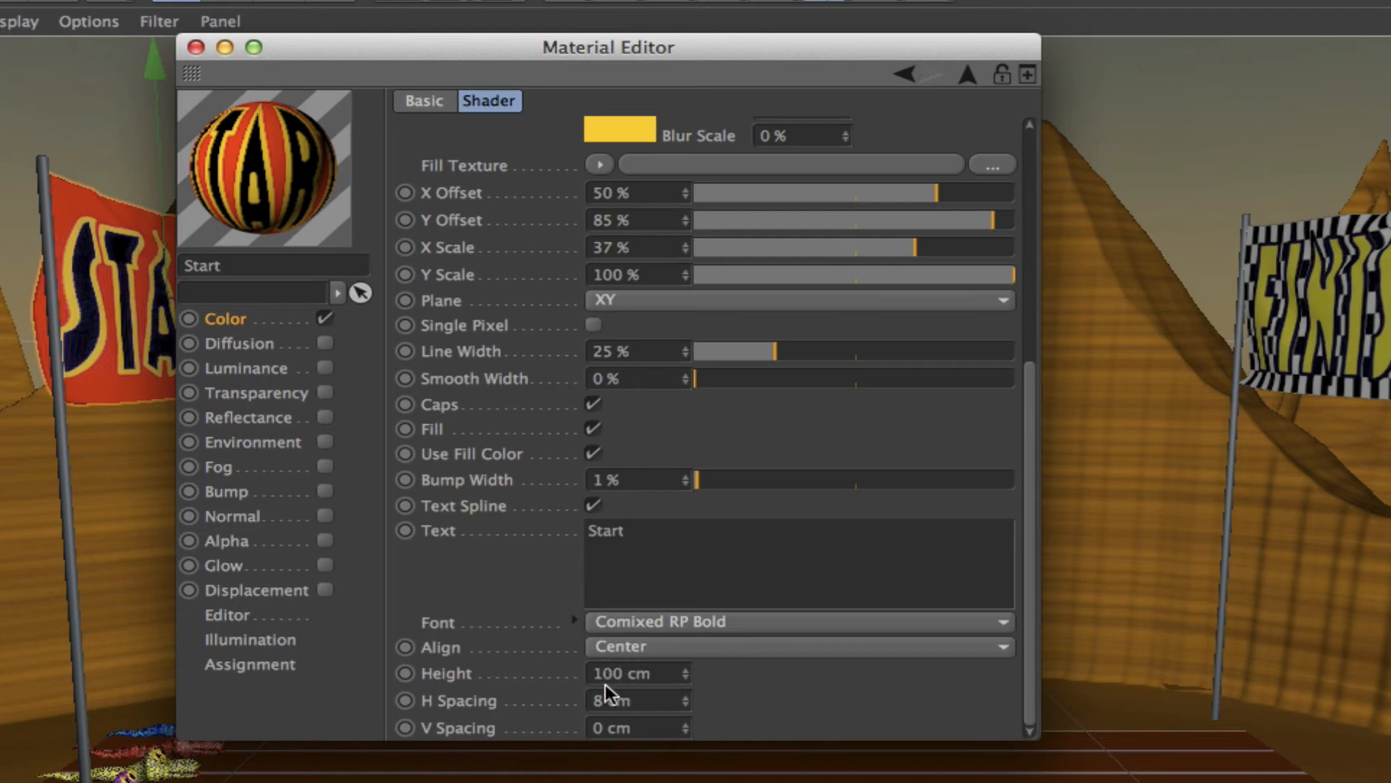
left_click_drag(1029, 669, 1035, 326)
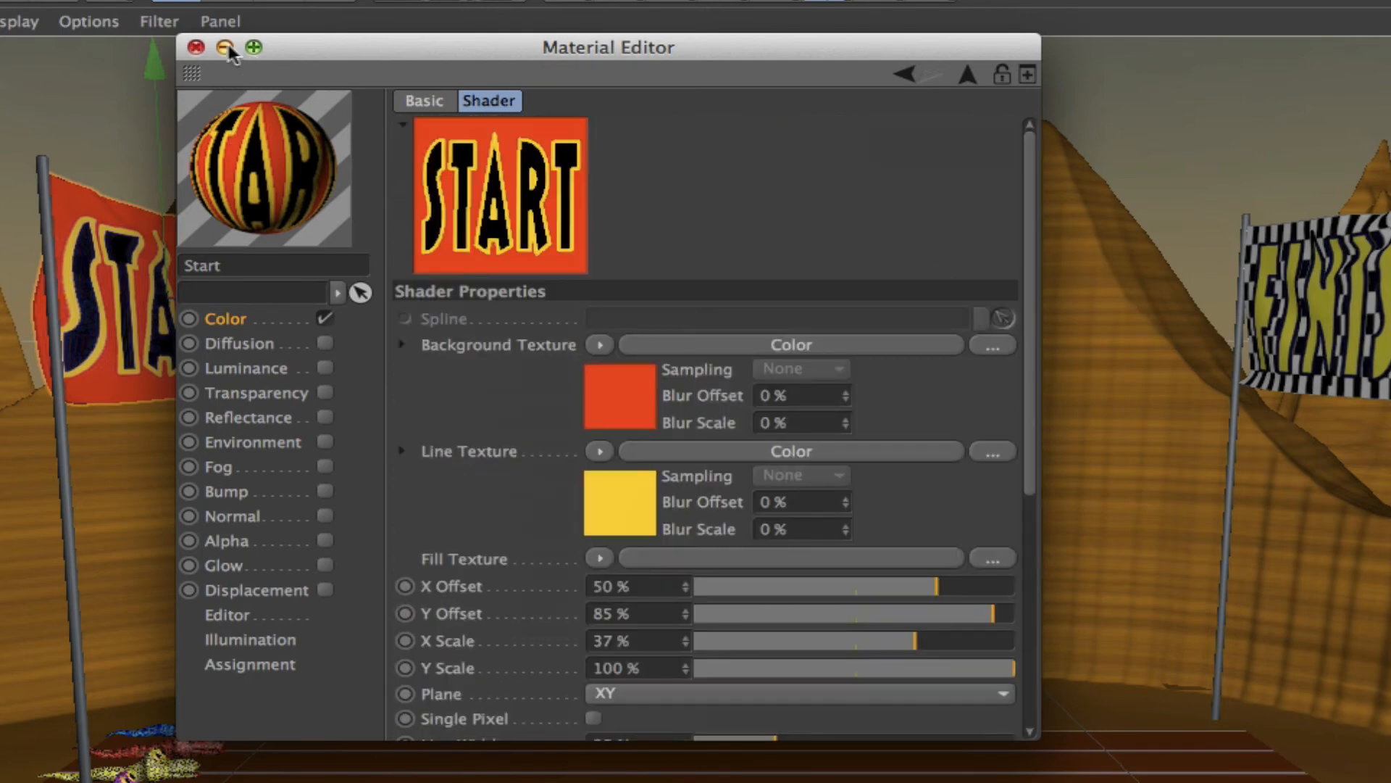
left_click(196, 47)
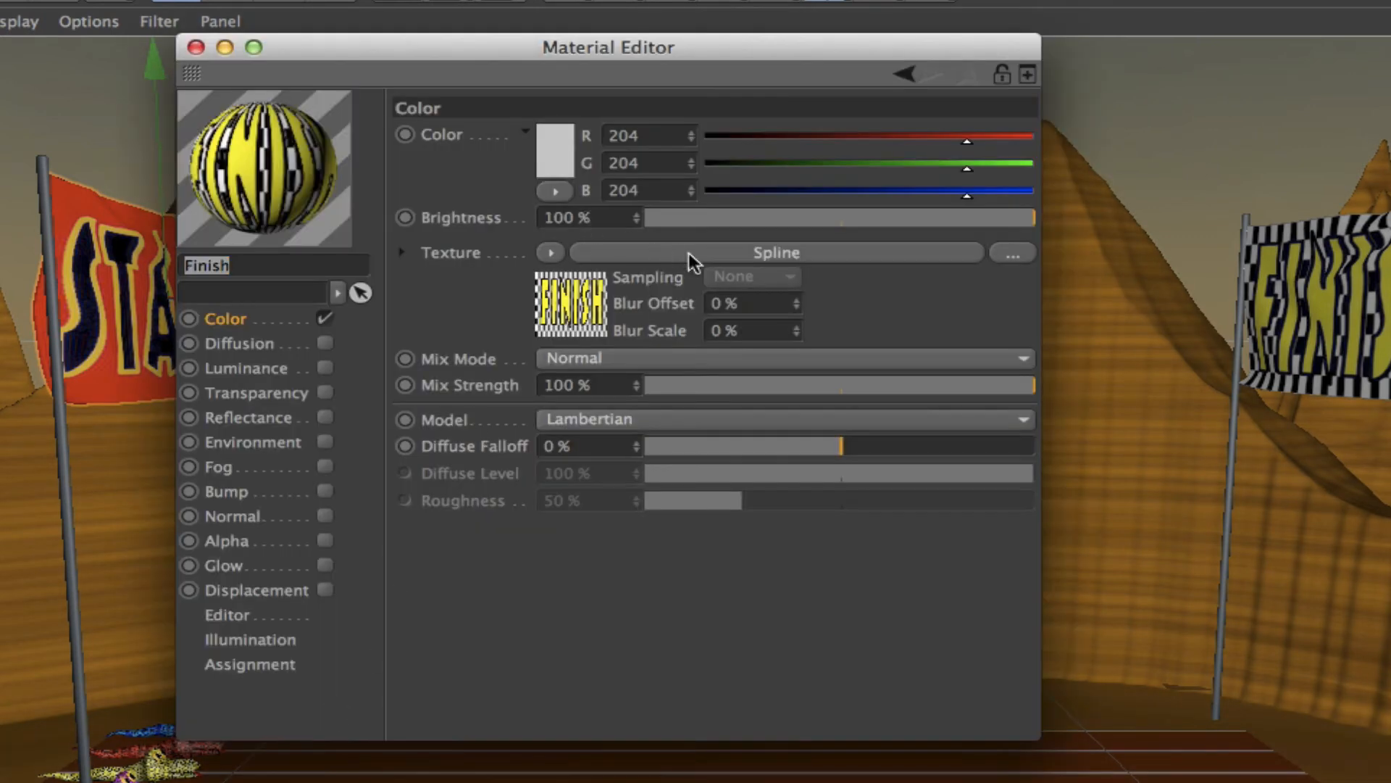
- Examine the Finish material's Spline shader, from its background, line and fill textures to its text and spacing settings, then close the material
left_click(692, 253)
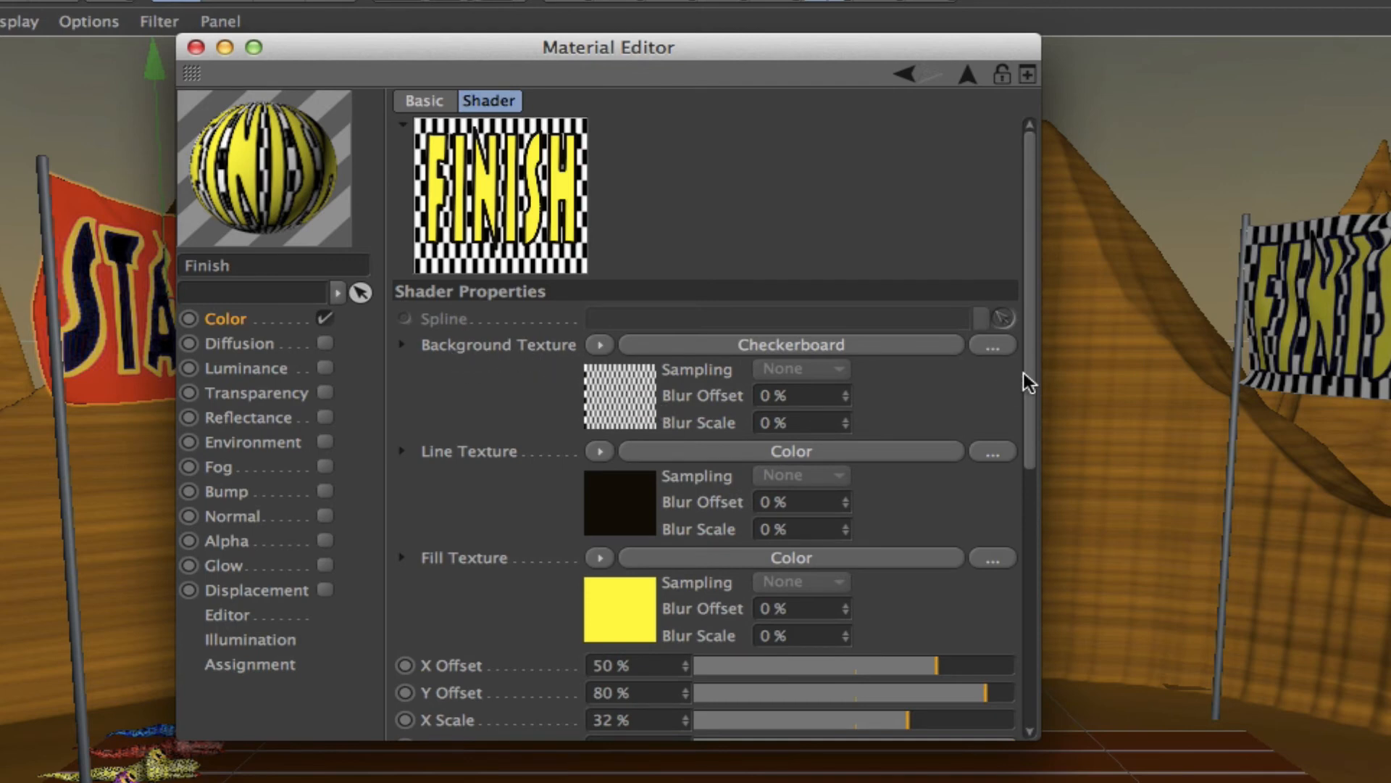
left_click_drag(1025, 373, 1026, 570)
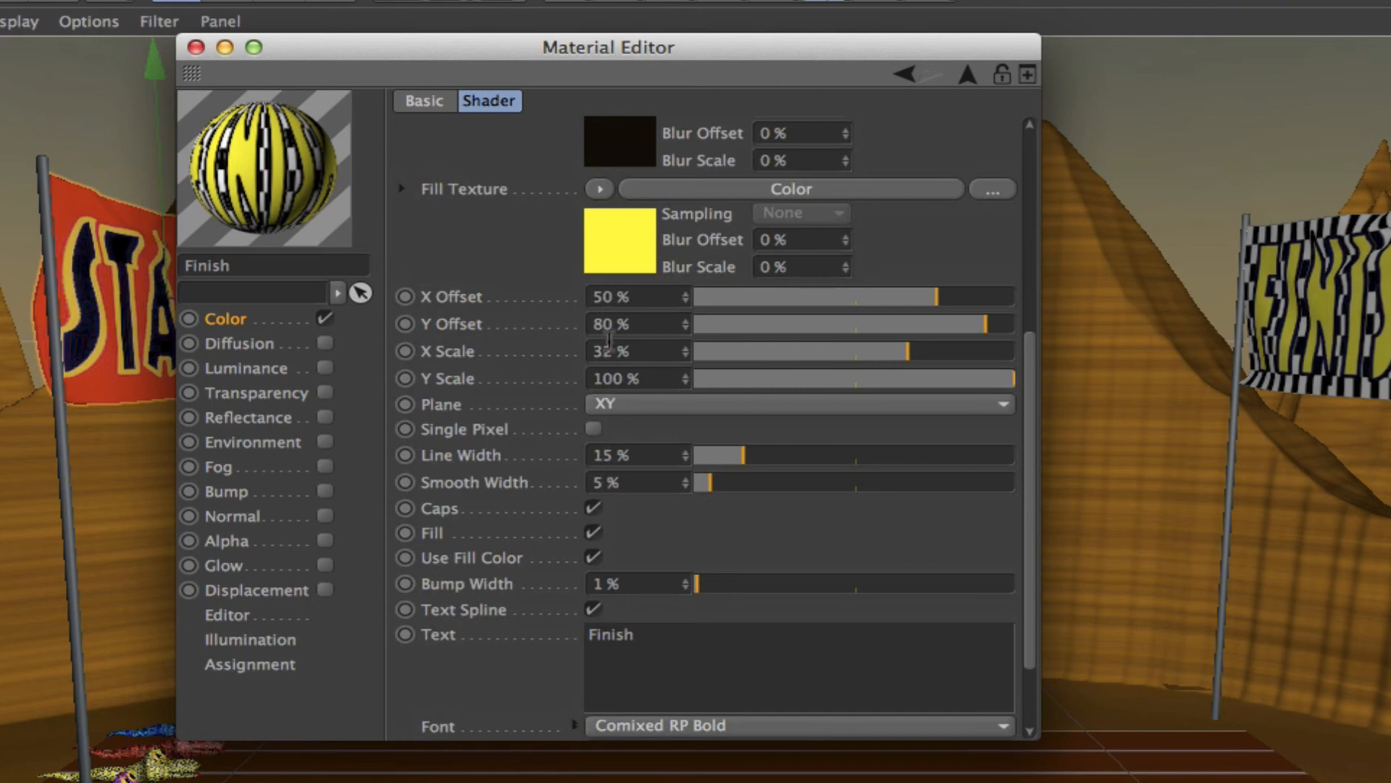
left_click_drag(1034, 404, 1028, 467)
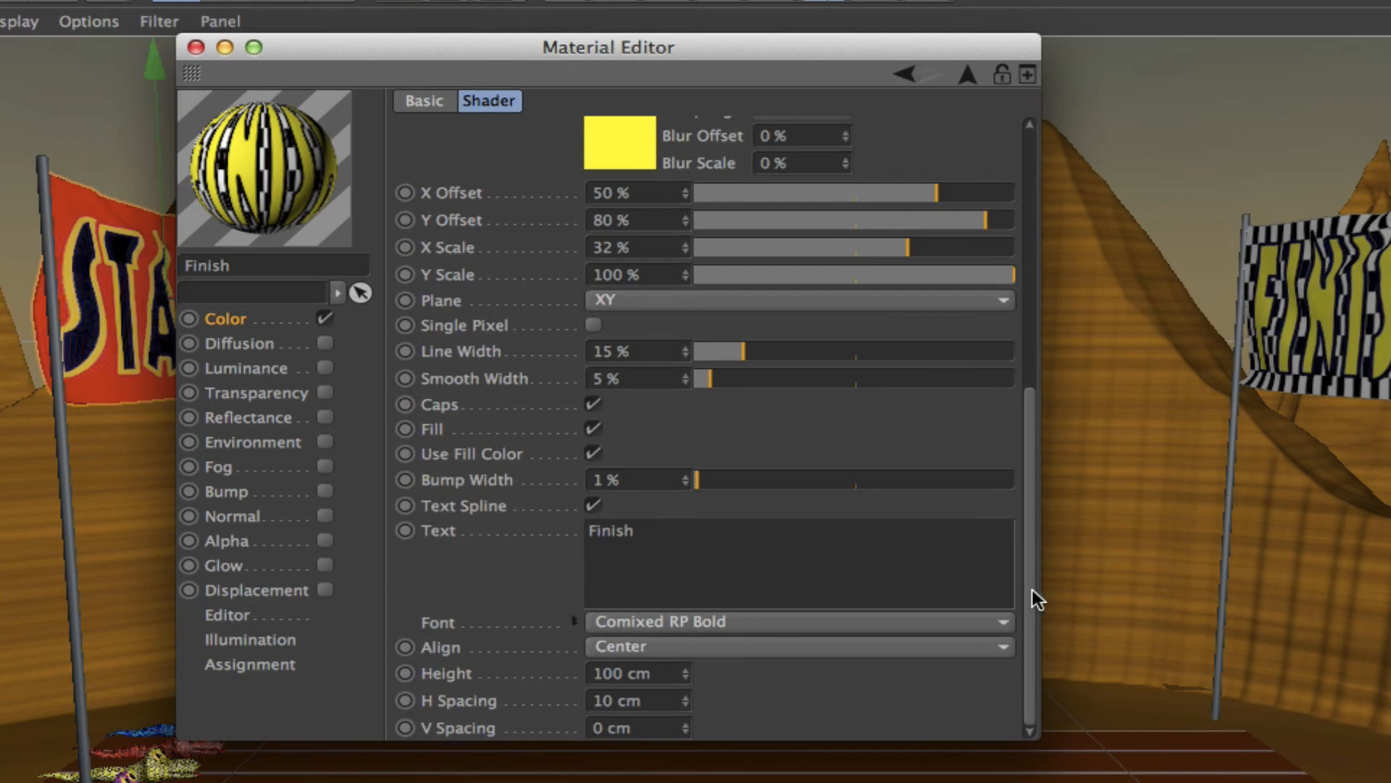
left_click_drag(1032, 589, 1055, 333)
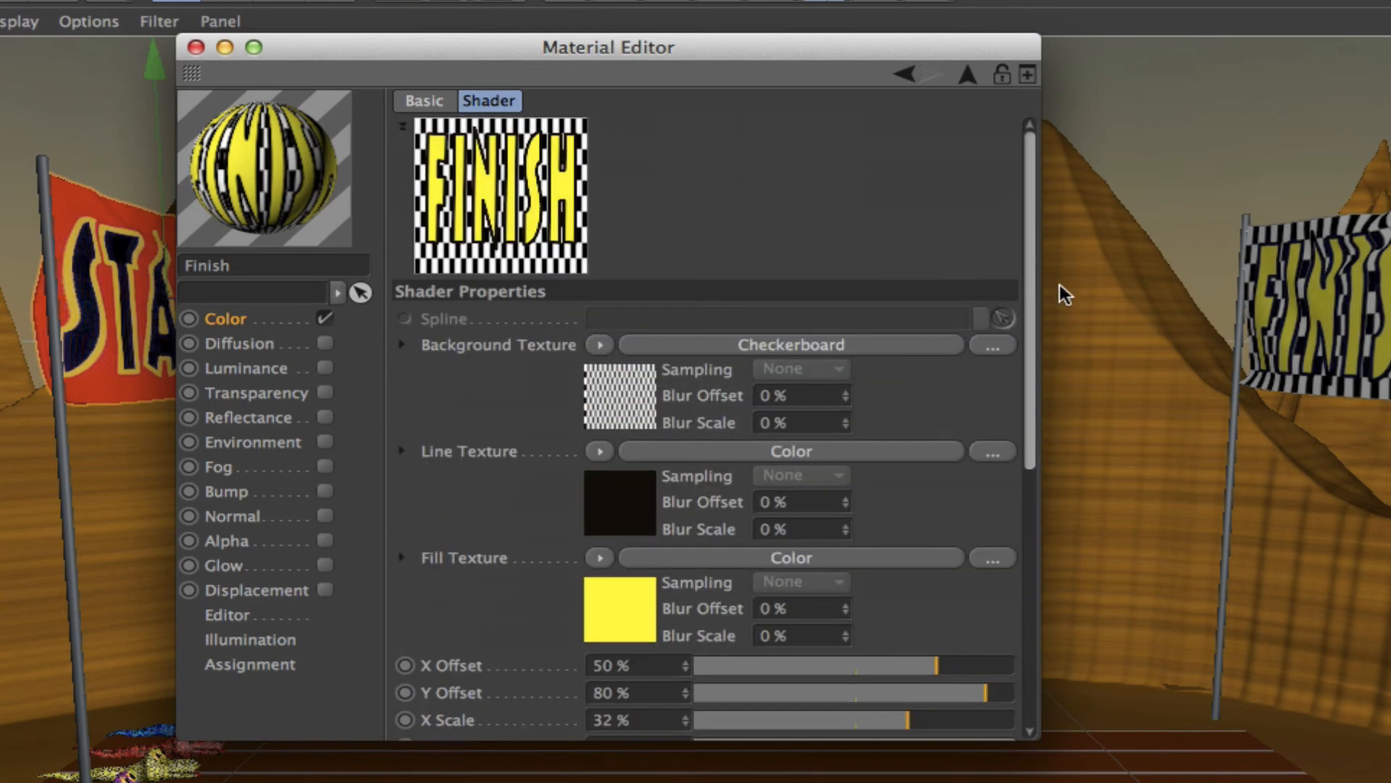
left_click(195, 48)
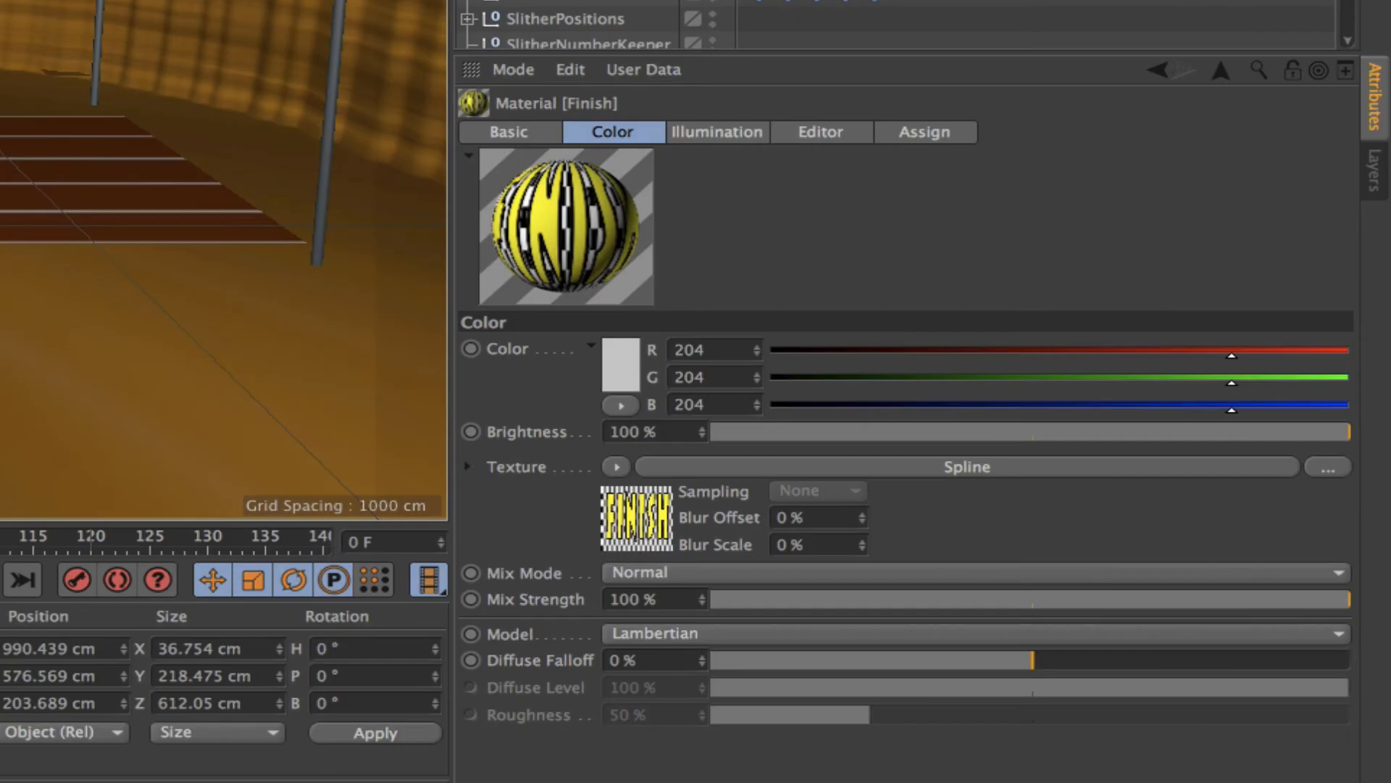
- Check the texture tag mapping of the Start and Finish banner planes, then collapse both banner groups in the object hierarchy
scroll(580, 21, "up", 1)
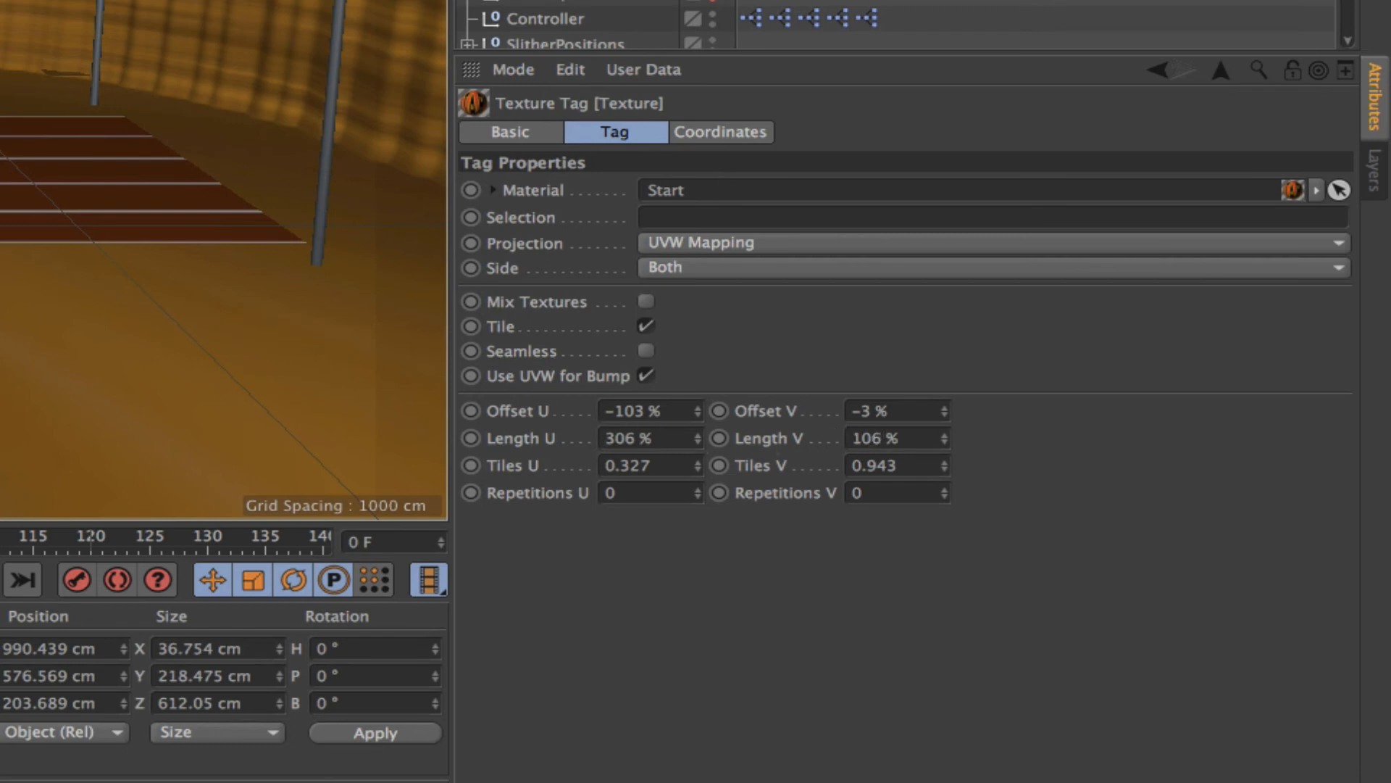
scroll(894, 25, "up", 1)
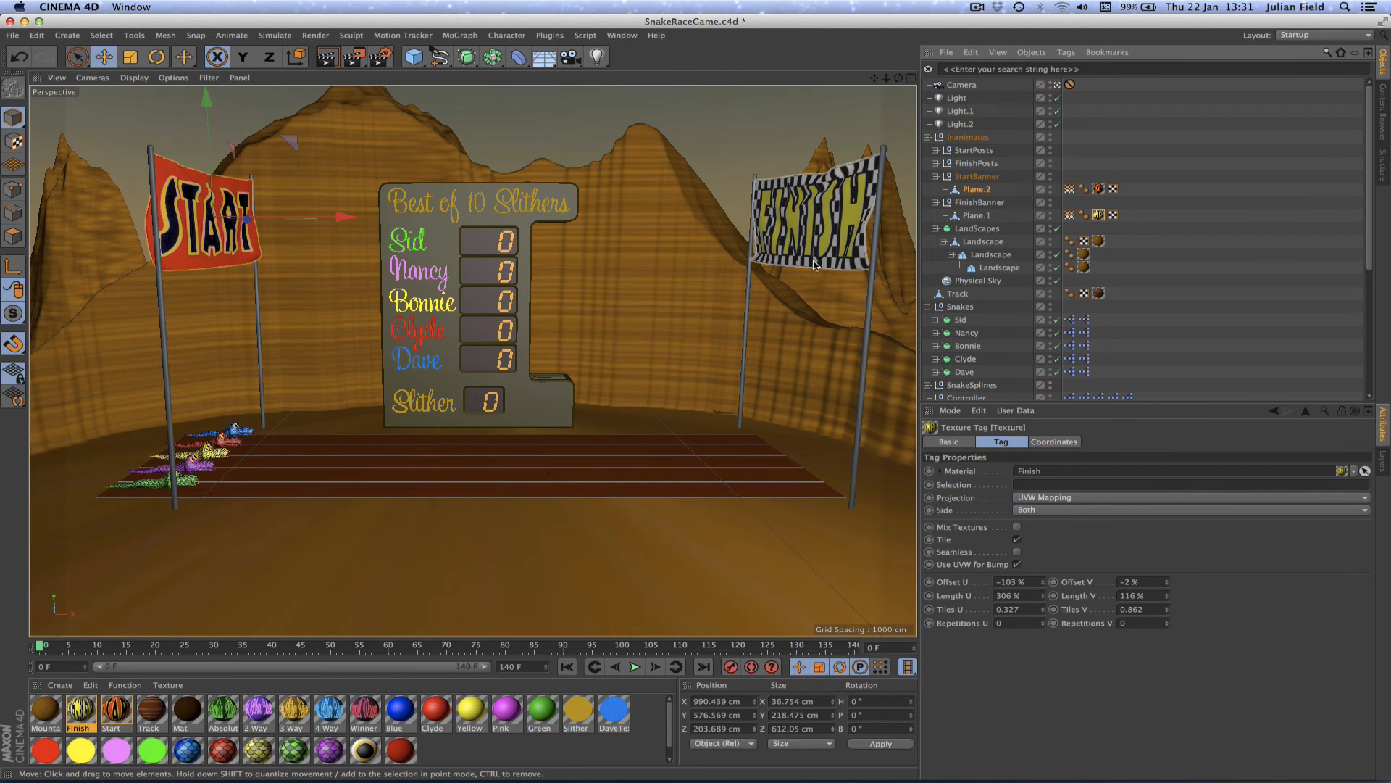
left_click(934, 176)
left_click(935, 190)
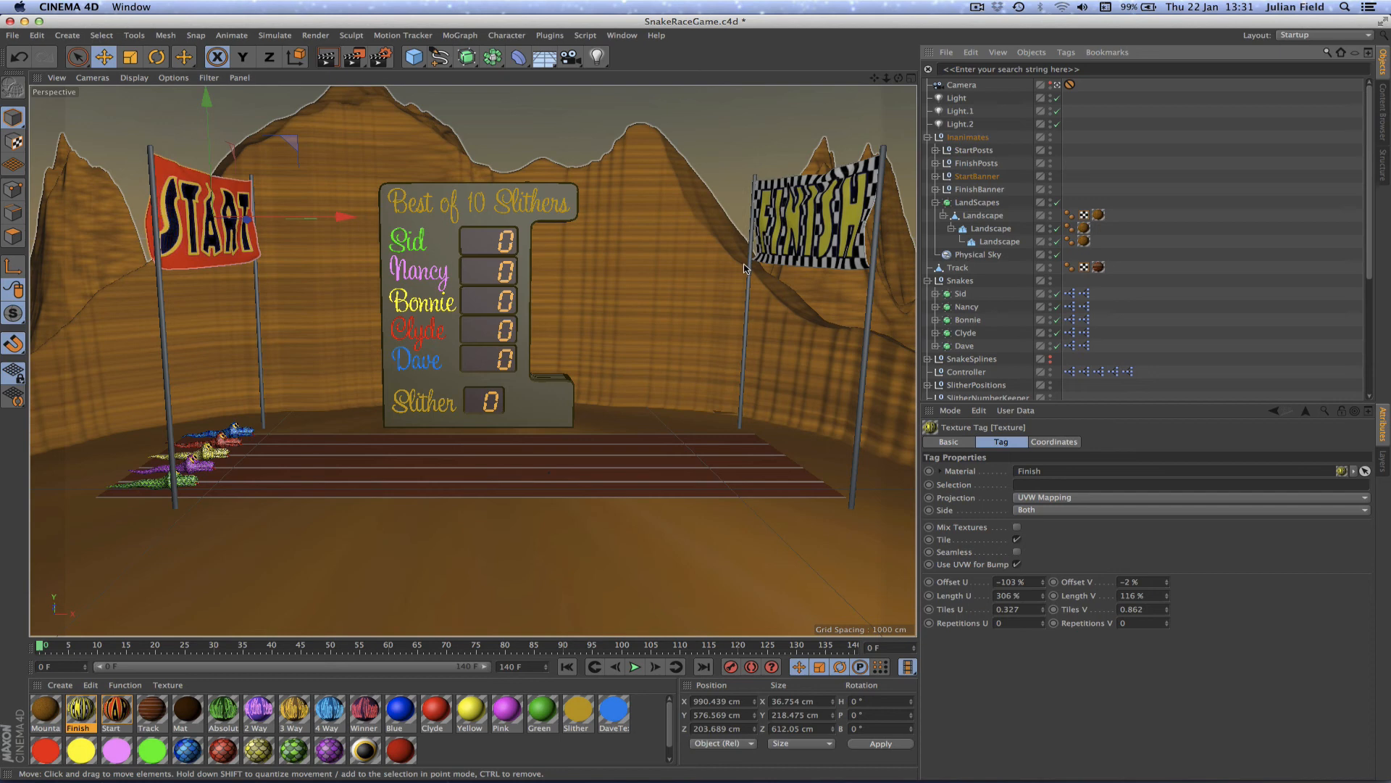
- Inspect the two finish post cylinders, checking their object dimensions and the caps and fillet settings of Cylinder.2
left_click(874, 251)
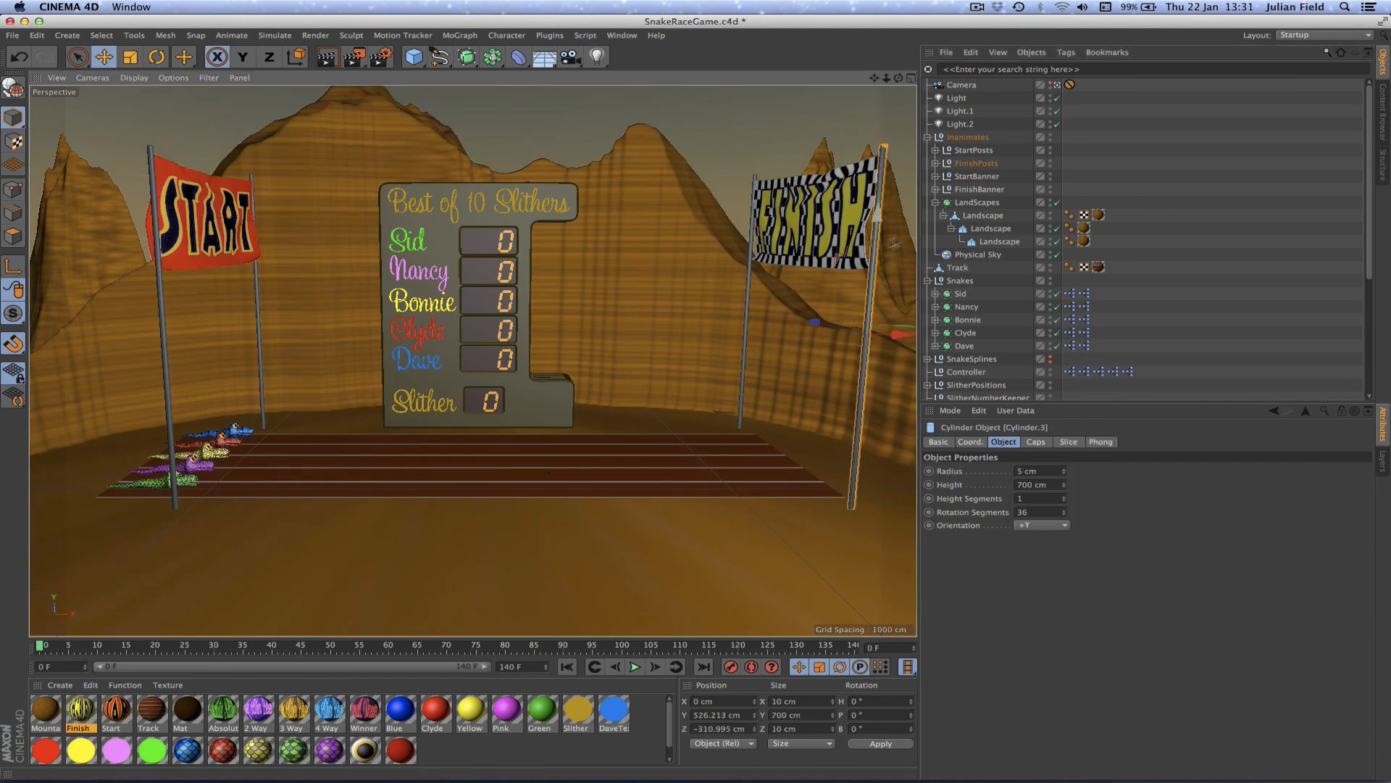
left_click(935, 164)
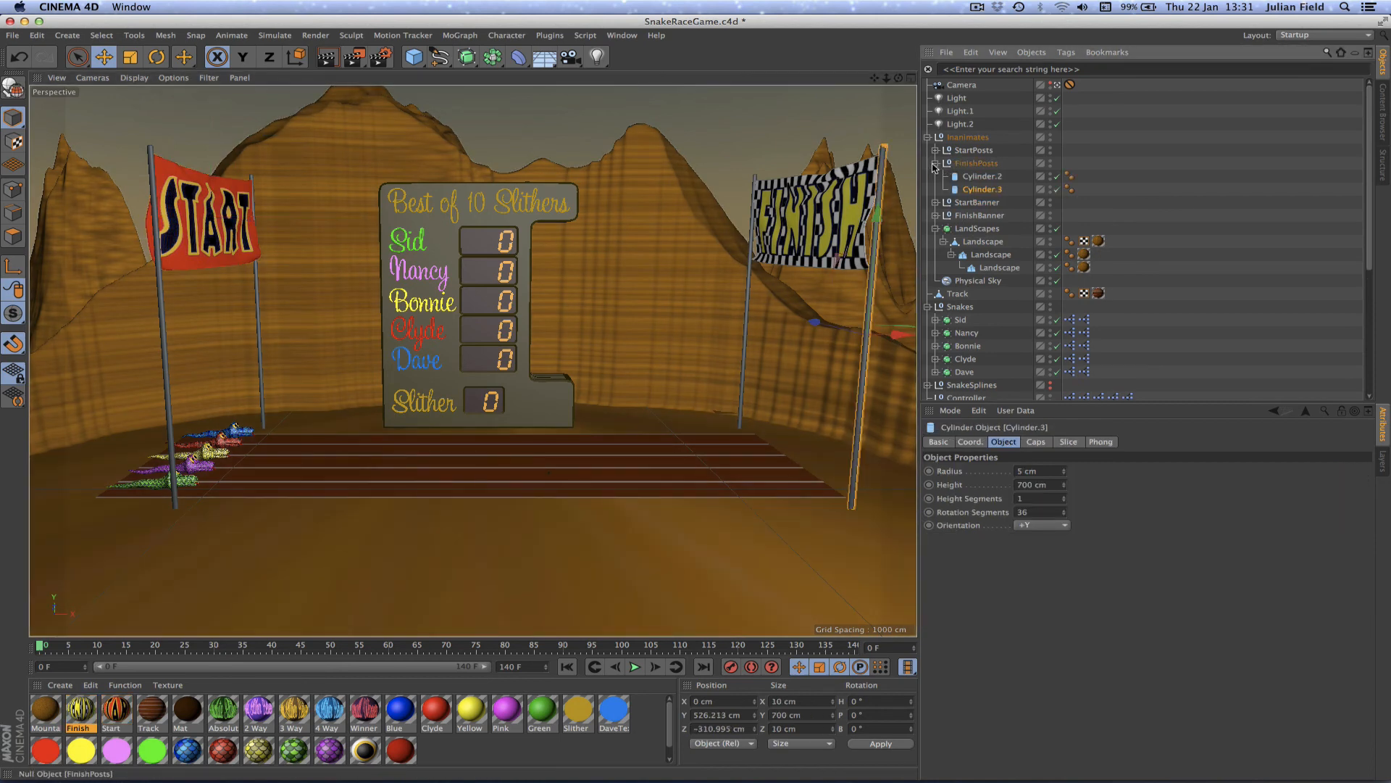
left_click(983, 177)
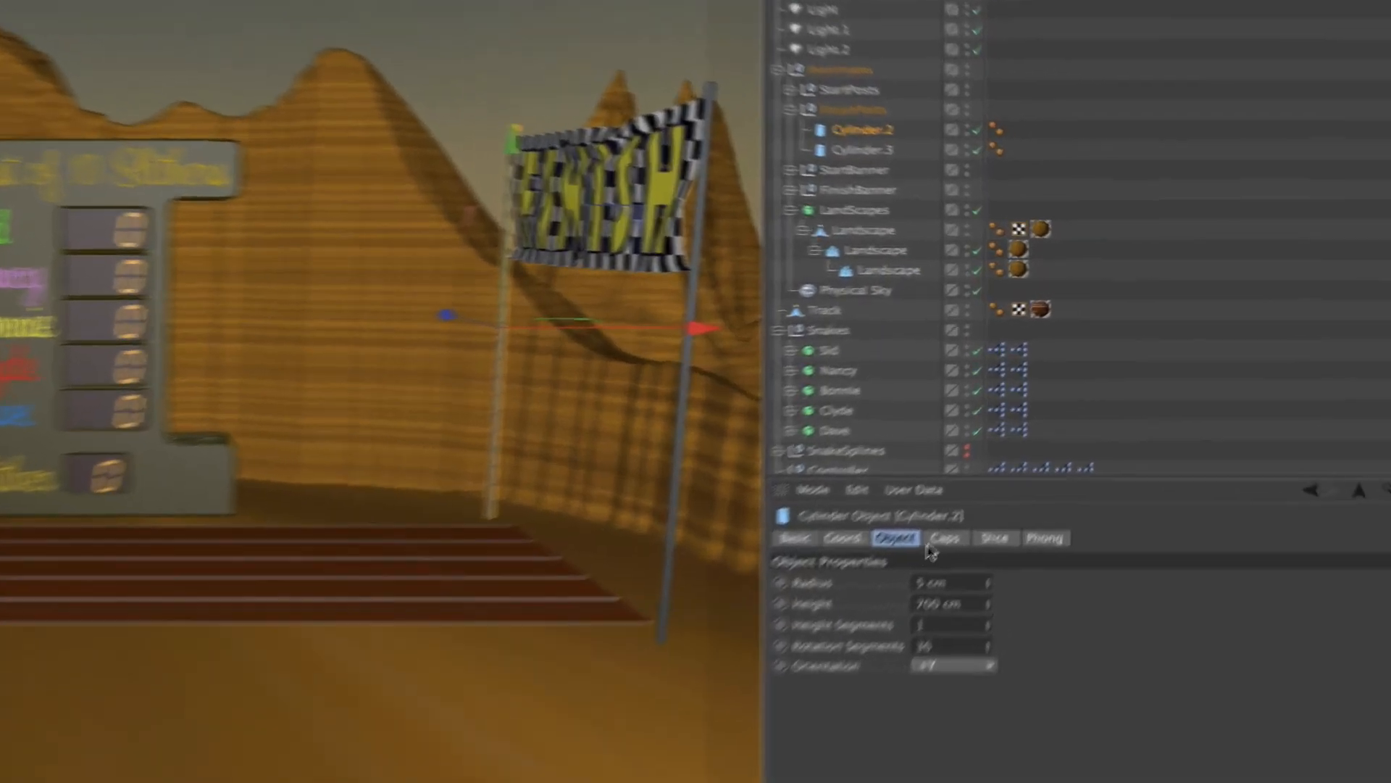
left_click(1035, 444)
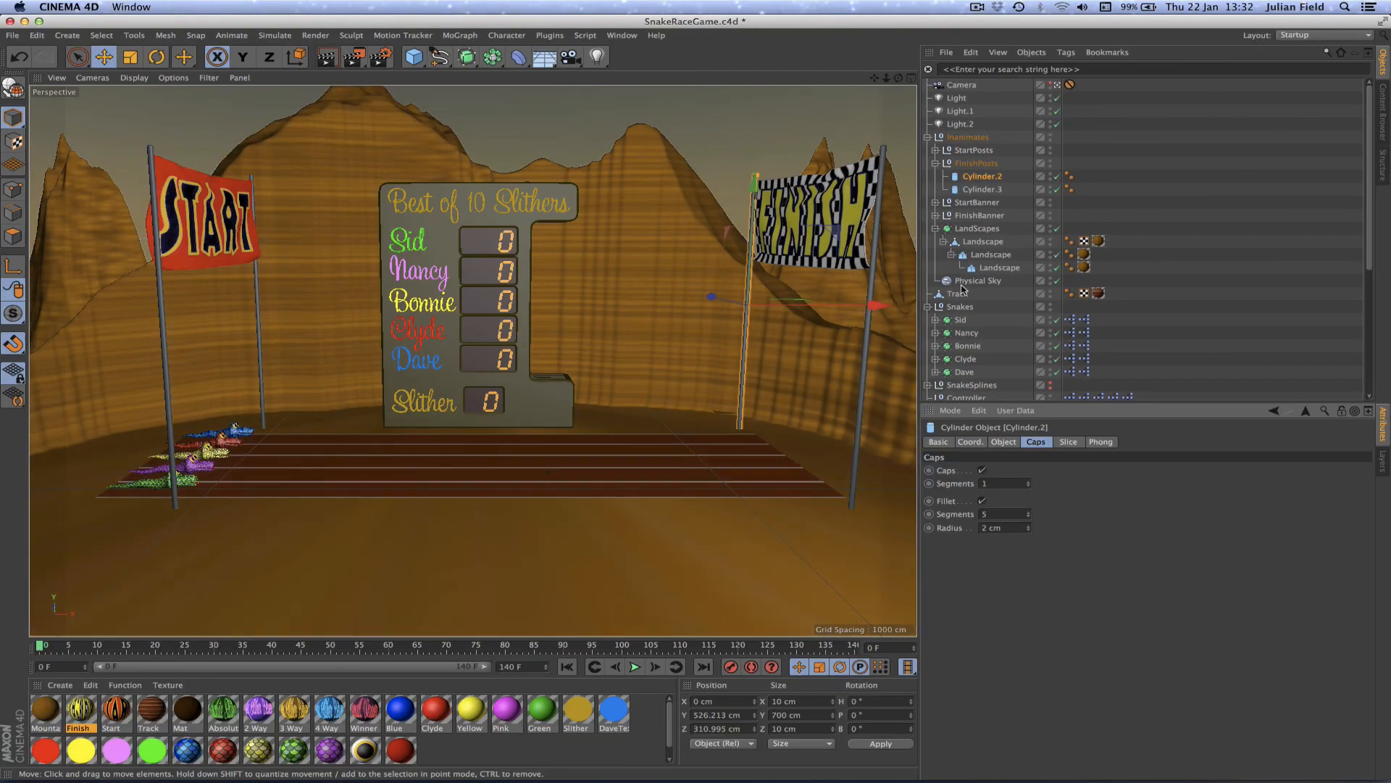
- Examine the Physical Sky's Time and Location, Sky and Sun settings
left_click(1003, 289)
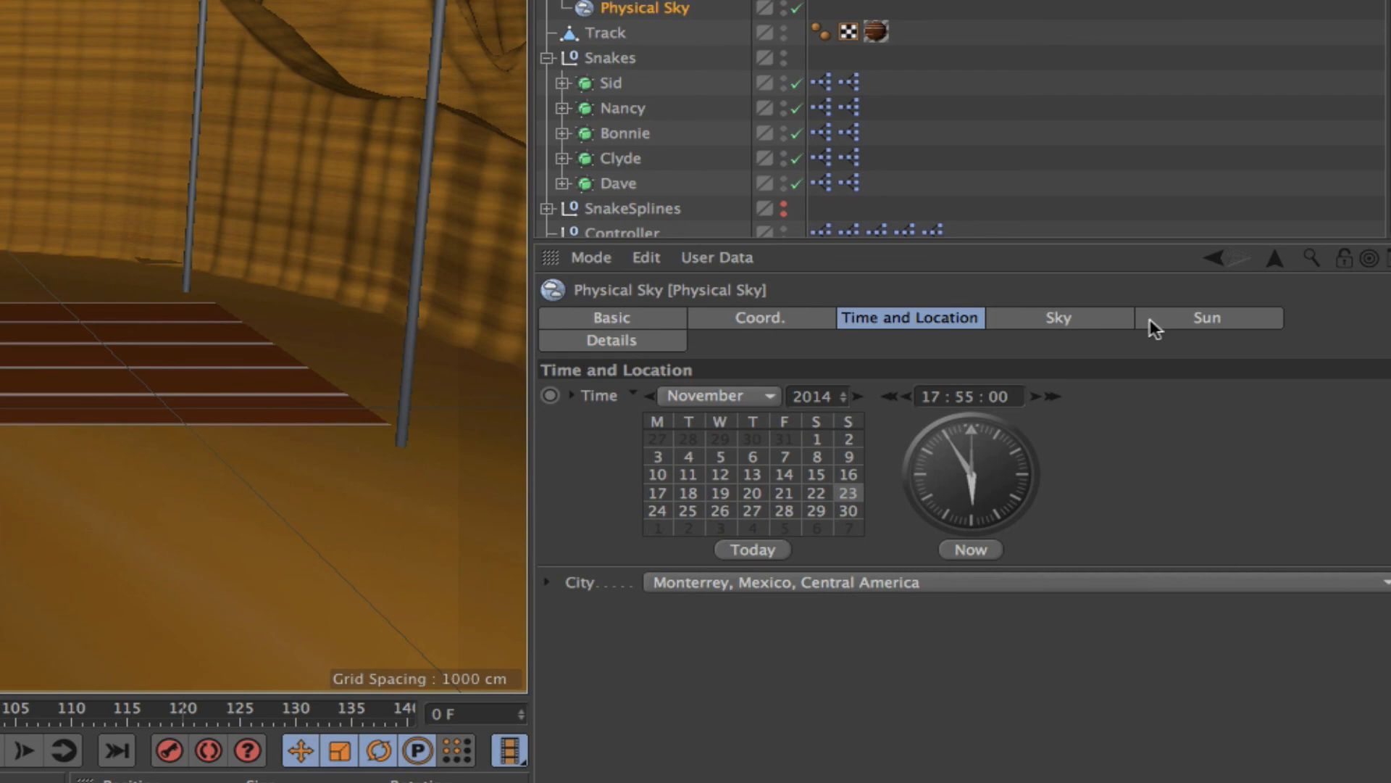
left_click(1094, 317)
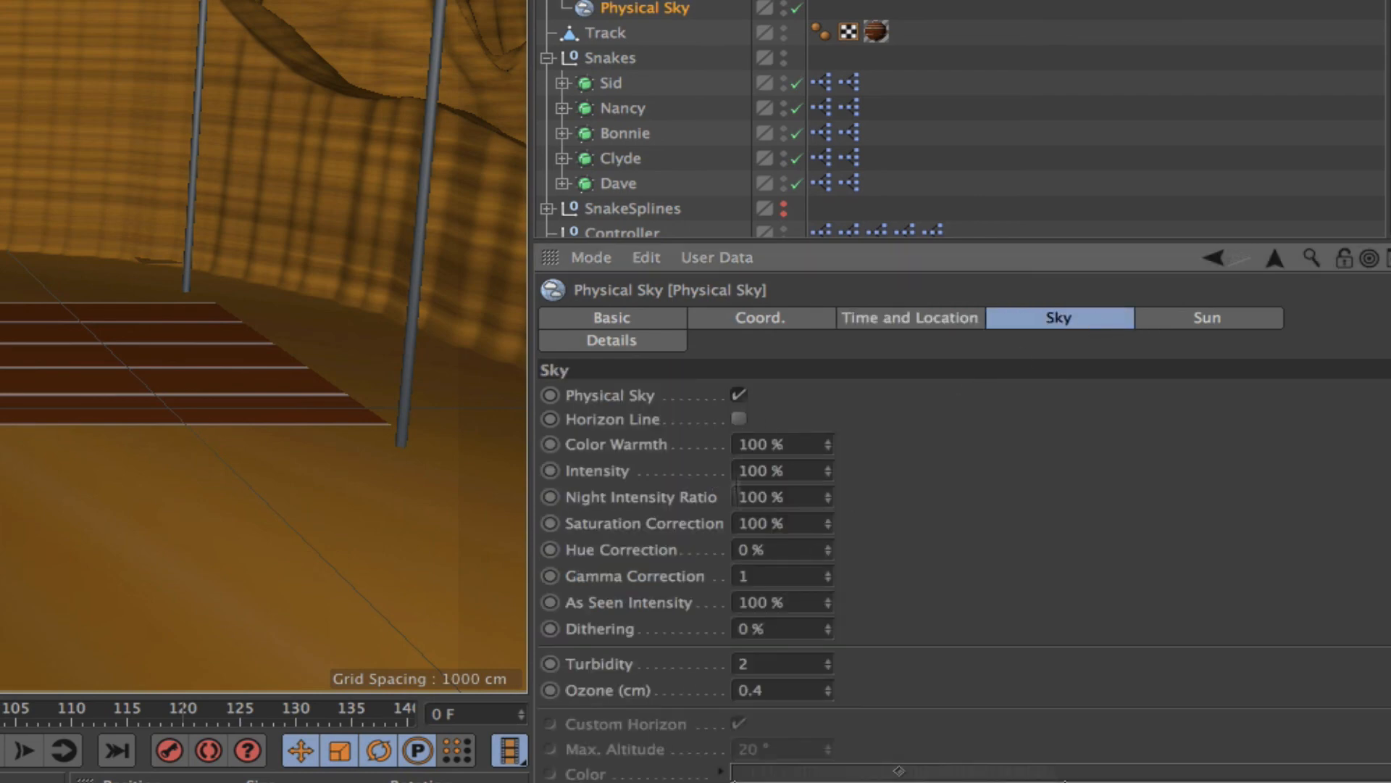
left_click(1193, 322)
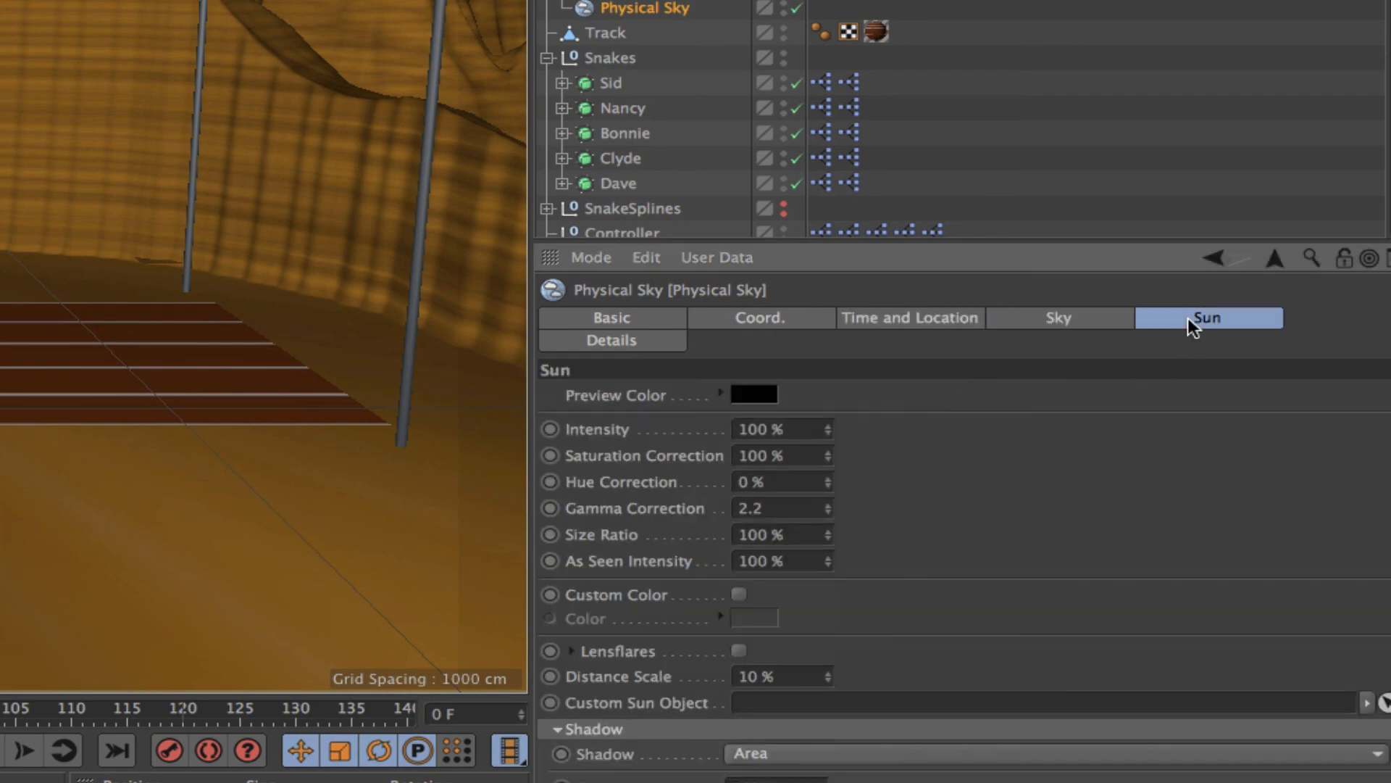
left_click(934, 323)
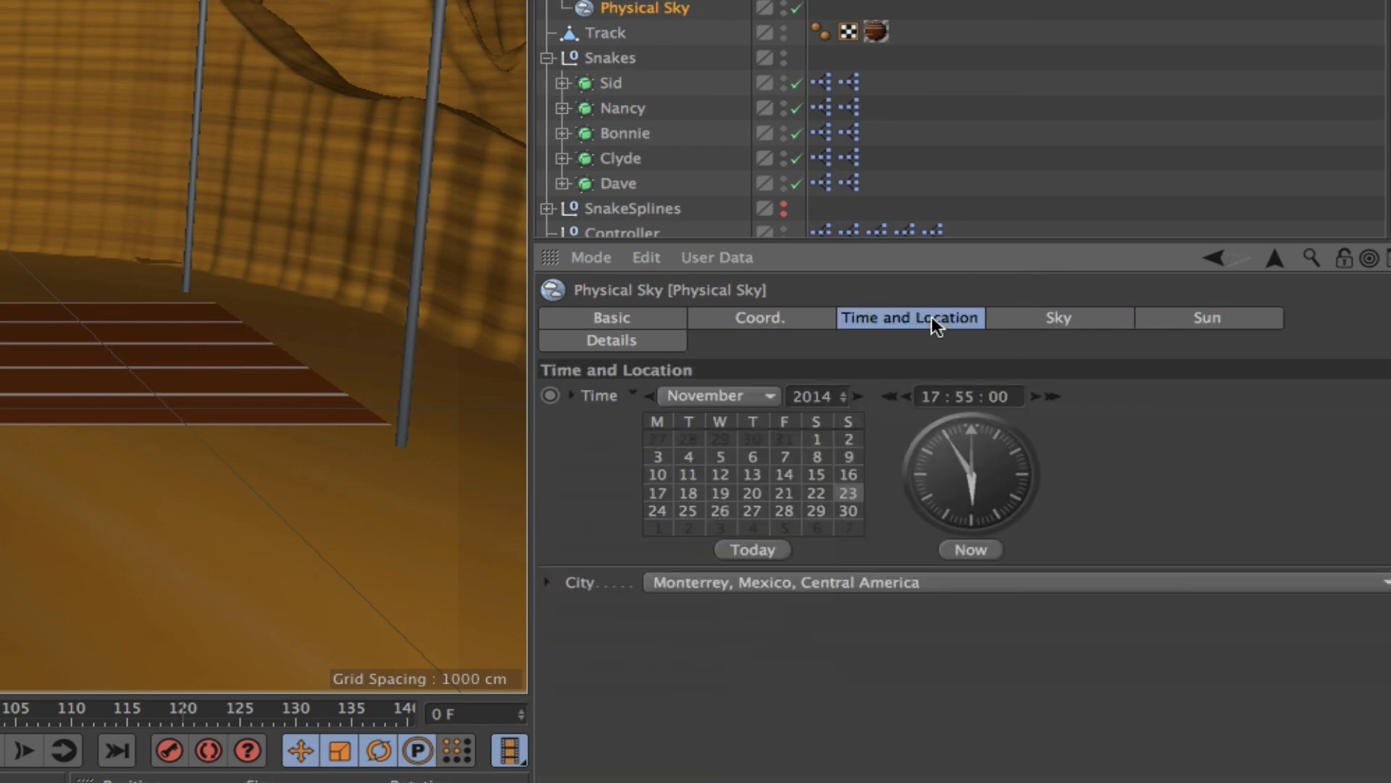